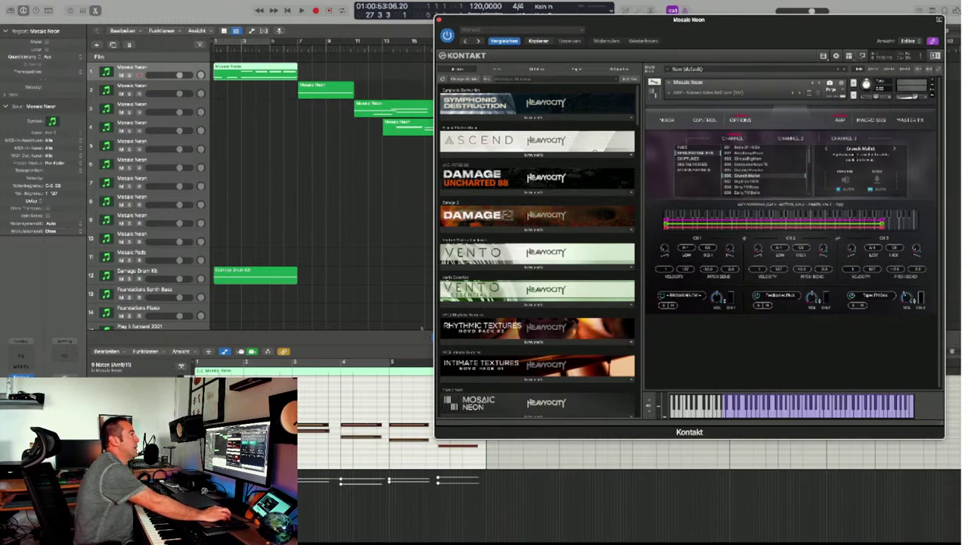
View the arpeggiator settings of the first Mosaic Neon instrument, return the playhead to the start and browse the Playable presets.
{"action": "left_click", "coordinate": [840, 119]}
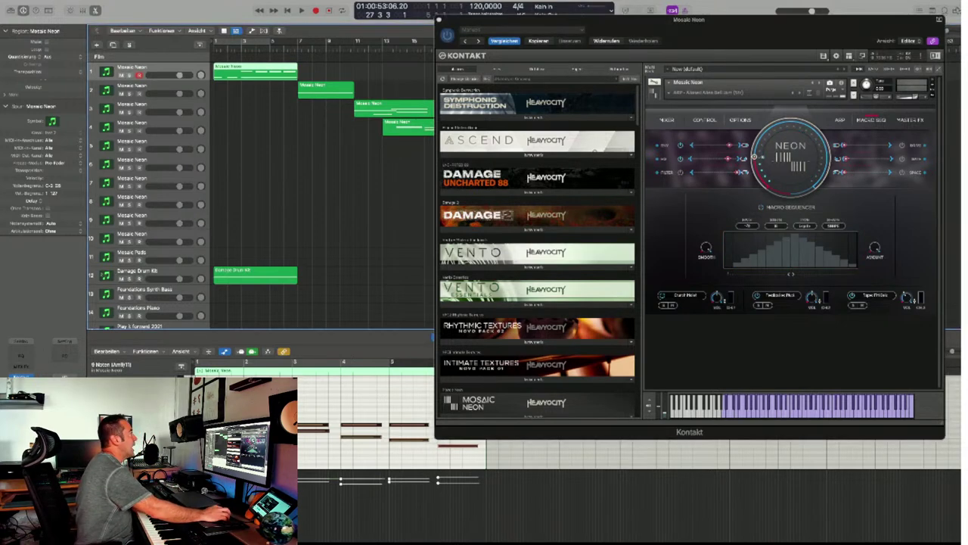
{"action": "key", "text": "Return"}
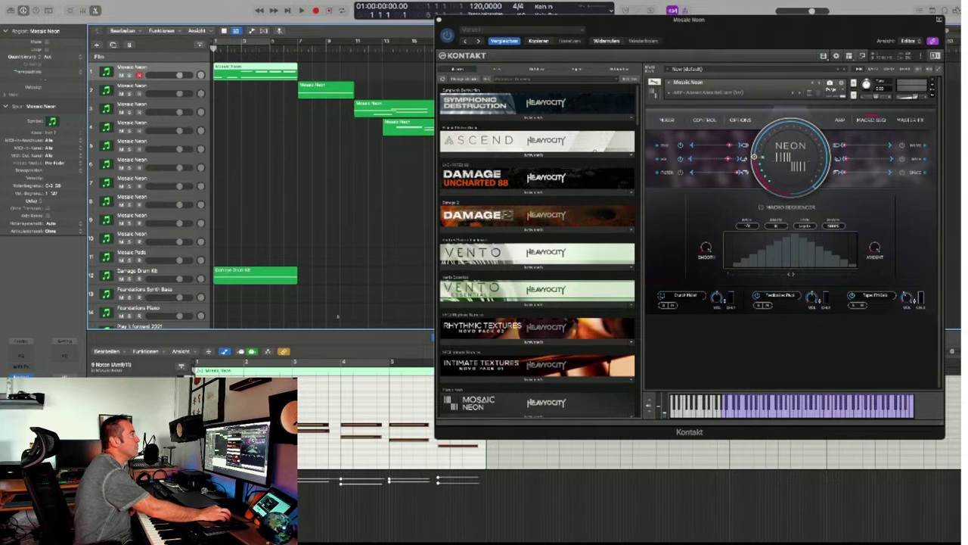
{"action": "left_click", "coordinate": [669, 93]}
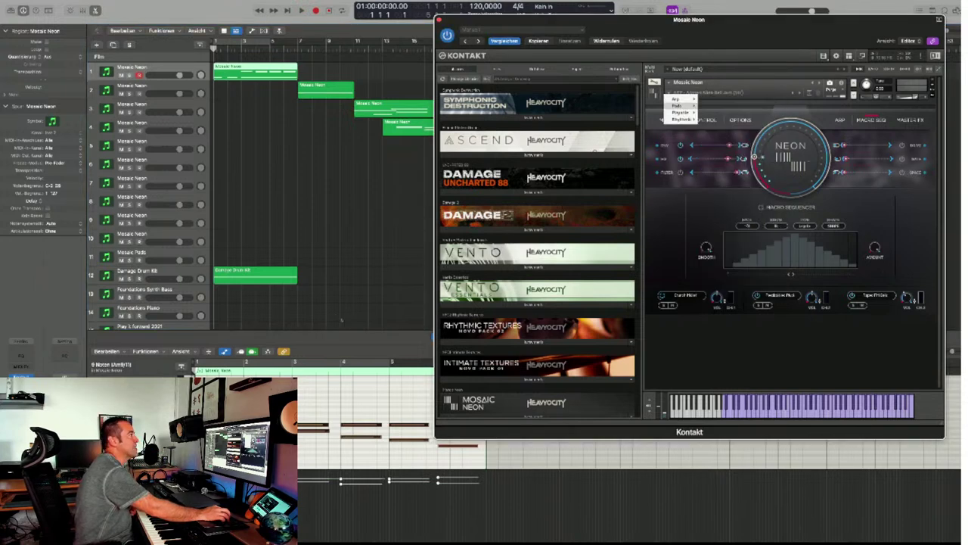
{"action": "mouse_move", "coordinate": [681, 118]}
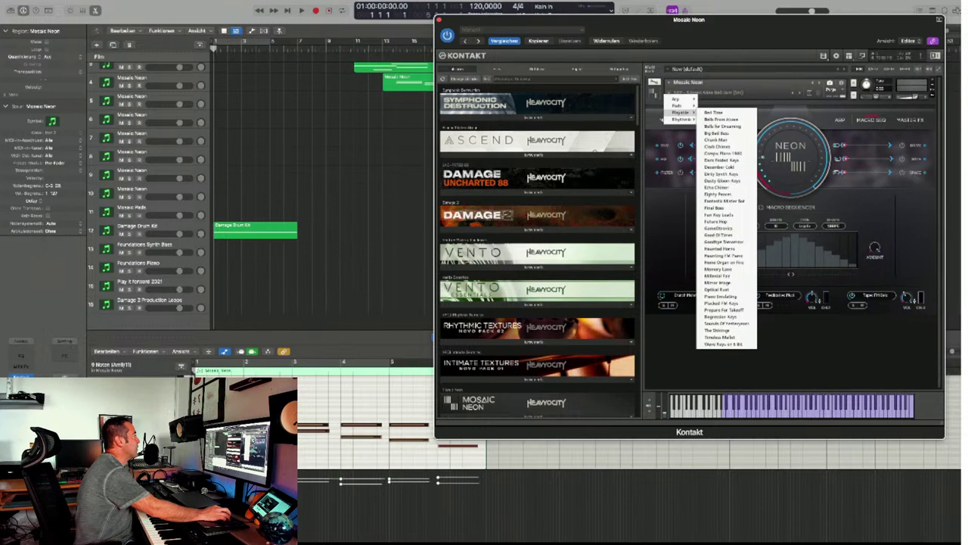
Show the instruments on the Damage Drum Kit, Foundations Synth Bass, Foundations Piano, Play It Forward 2021 and Damage 2 Production Loops tracks in turn.
{"action": "left_click", "coordinate": [140, 226]}
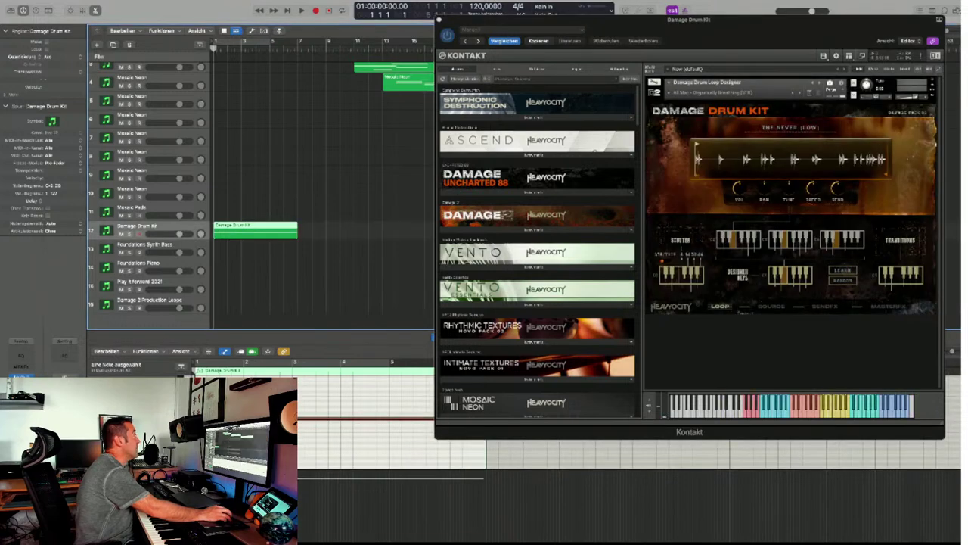
{"action": "key", "text": "Down"}
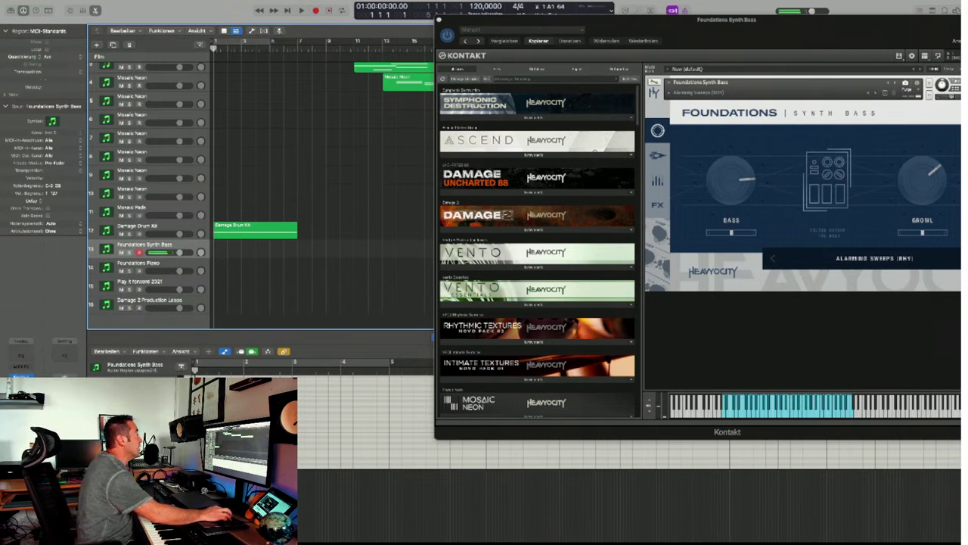
{"action": "key", "text": "Down"}
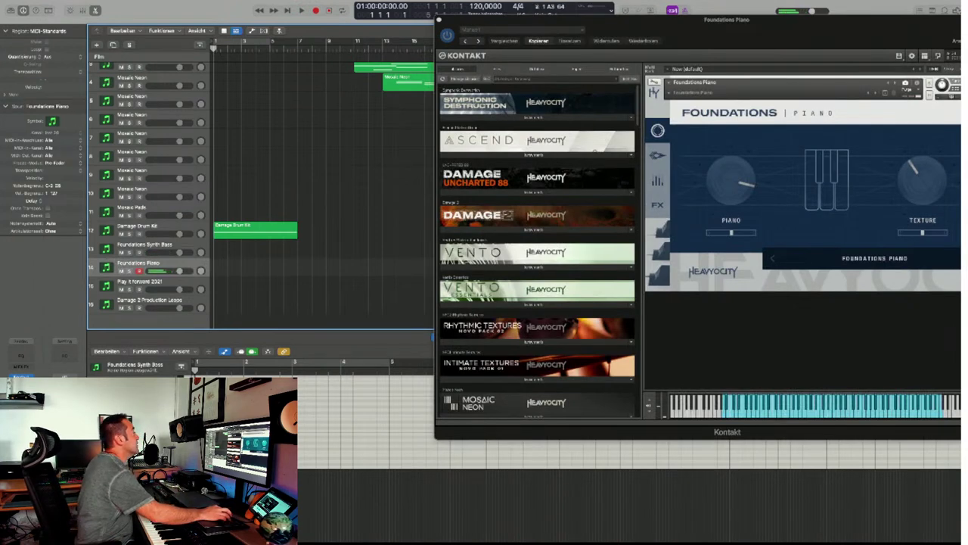
{"action": "key", "text": "Down"}
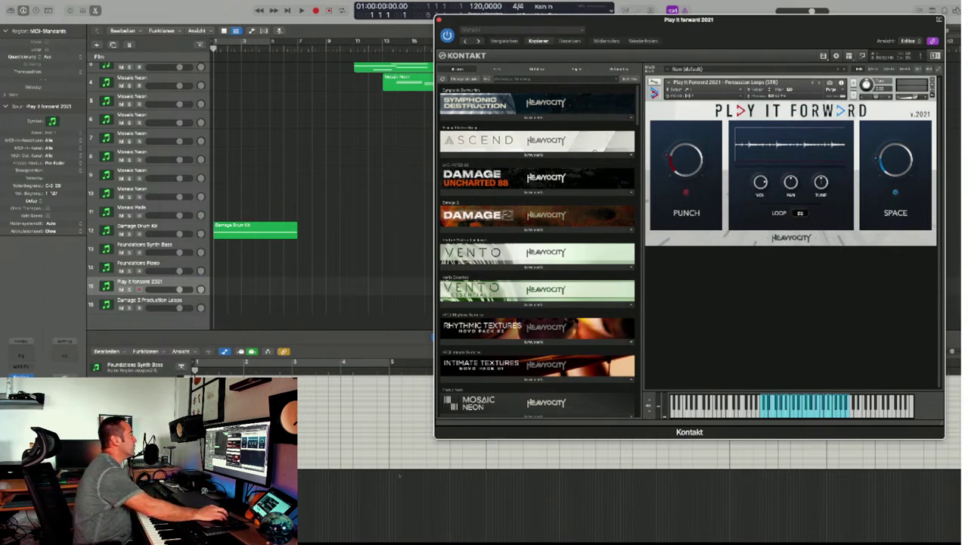
{"action": "key", "text": "Down"}
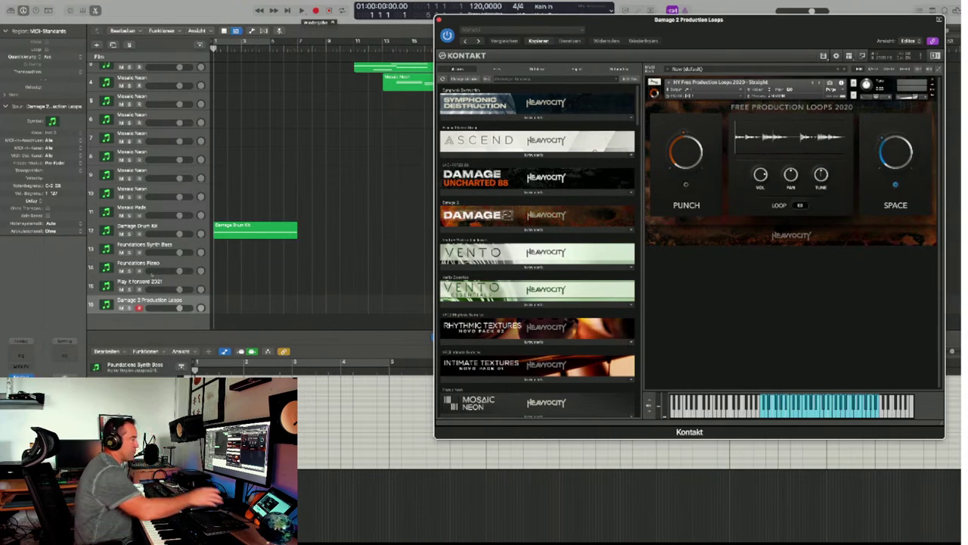
Compare the Mosaic Pads instrument with the Mosaic Neon instrument on track 10, ending on Mosaic Pads.
{"action": "scroll", "coordinate": [151, 189], "scroll_direction": "up", "scroll_amount": 3}
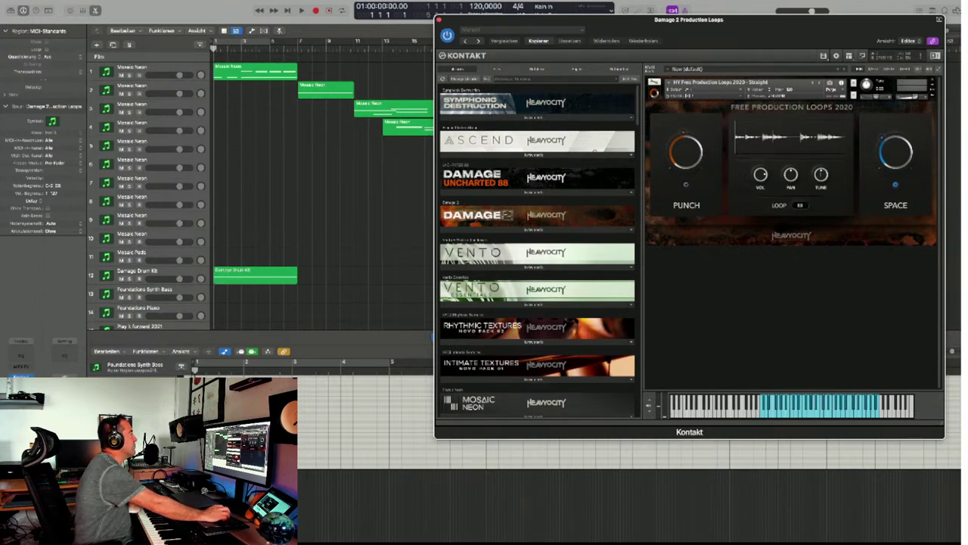
{"action": "left_click", "coordinate": [132, 255]}
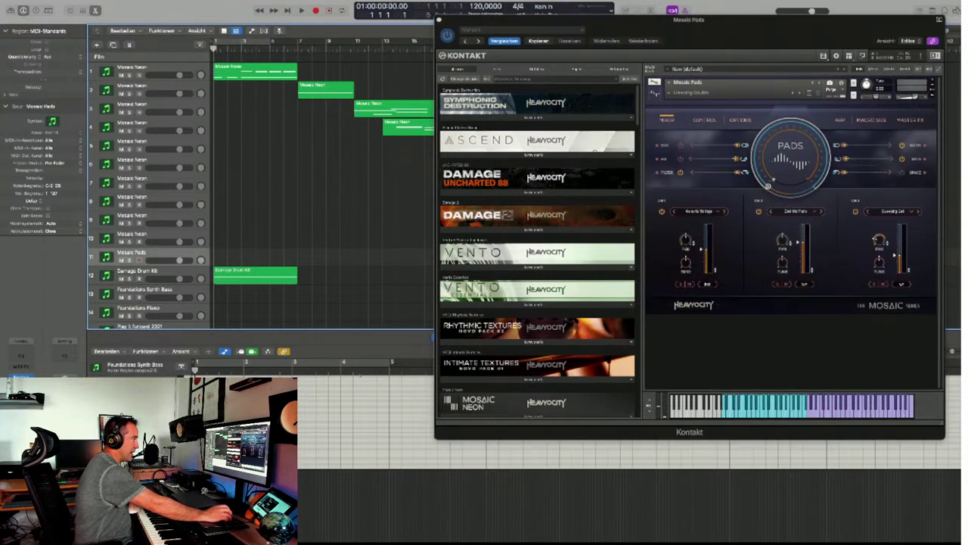
{"action": "left_click", "coordinate": [133, 236]}
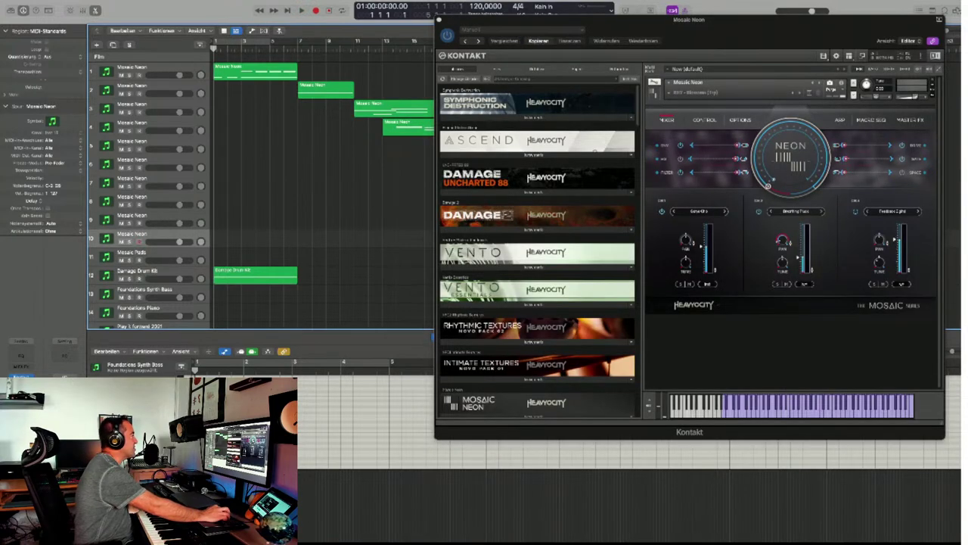
{"action": "key", "text": "Down"}
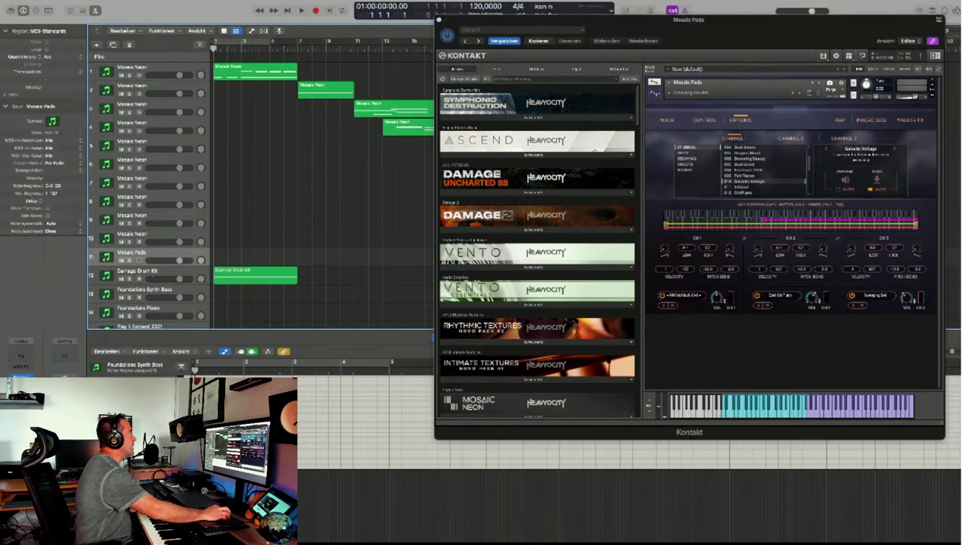
Play back the arrangement with the Kontakt window moved clear of the regions, show track 6's Mosaic Neon instrument and stop playback.
{"action": "key", "text": "space"}
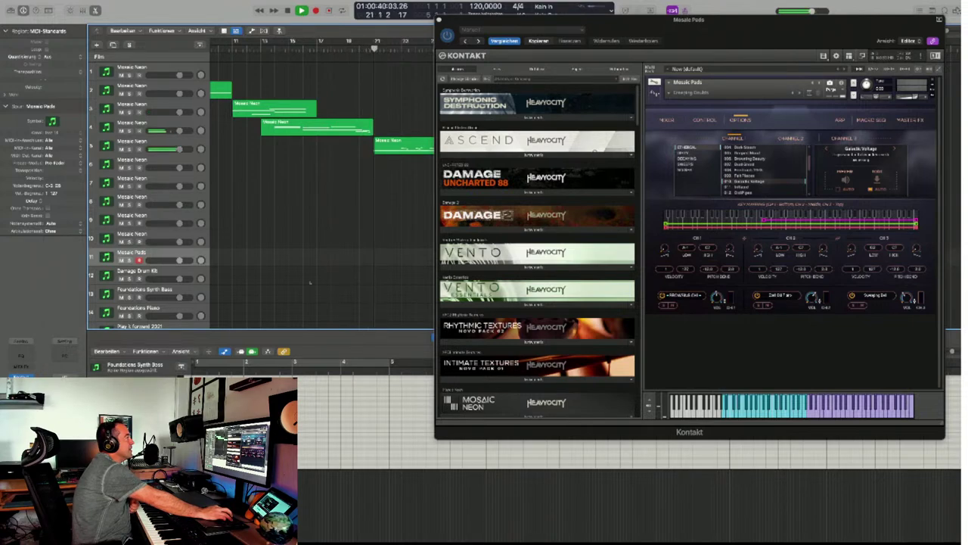
{"action": "left_click_drag", "start_coordinate": [688, 27], "coordinate": [624, 182]}
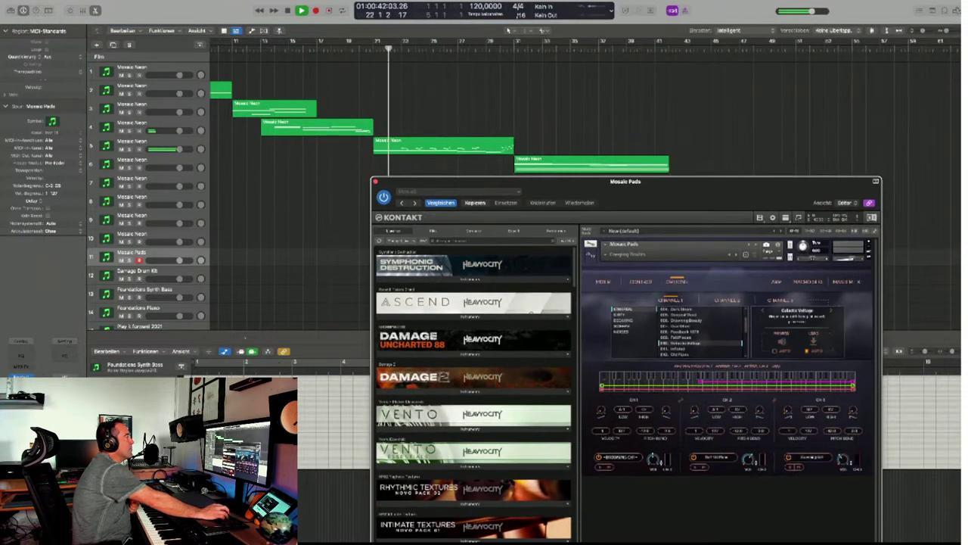
{"action": "scroll", "coordinate": [363, 151], "scroll_direction": "down", "scroll_amount": 2}
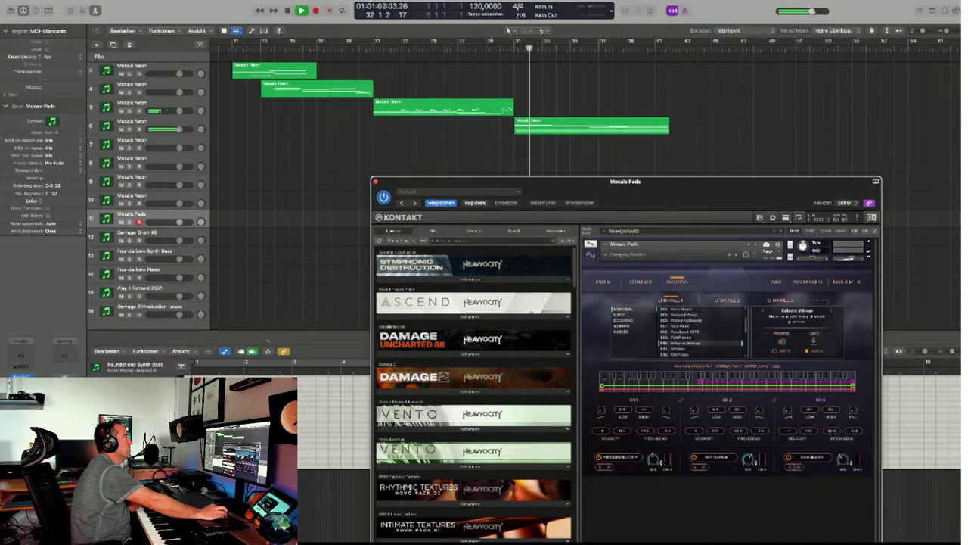
{"action": "left_click", "coordinate": [136, 122]}
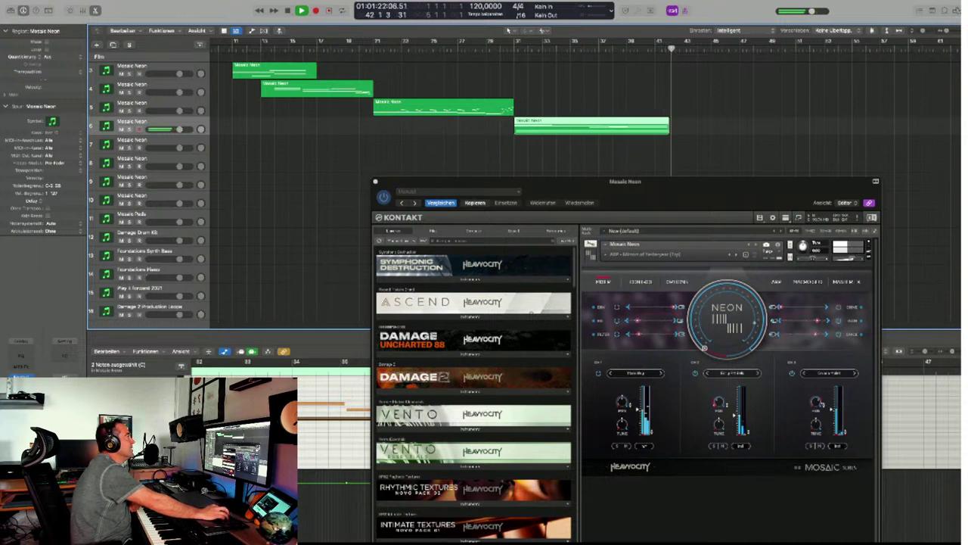
{"action": "key", "text": "space"}
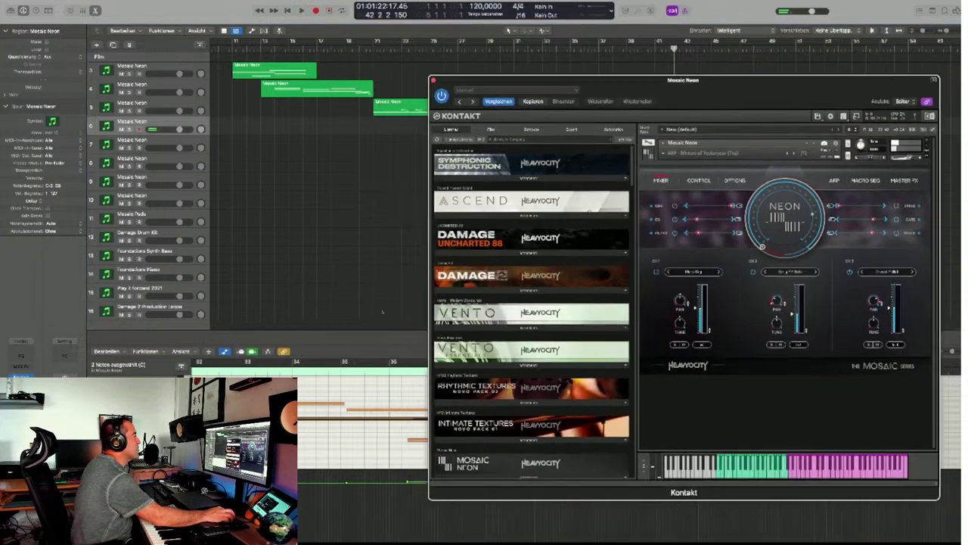
Show the Mosaic Neon instrument on track 1 and look through its preset categories without loading another preset.
{"action": "scroll", "coordinate": [382, 311], "scroll_direction": "up", "scroll_amount": 3}
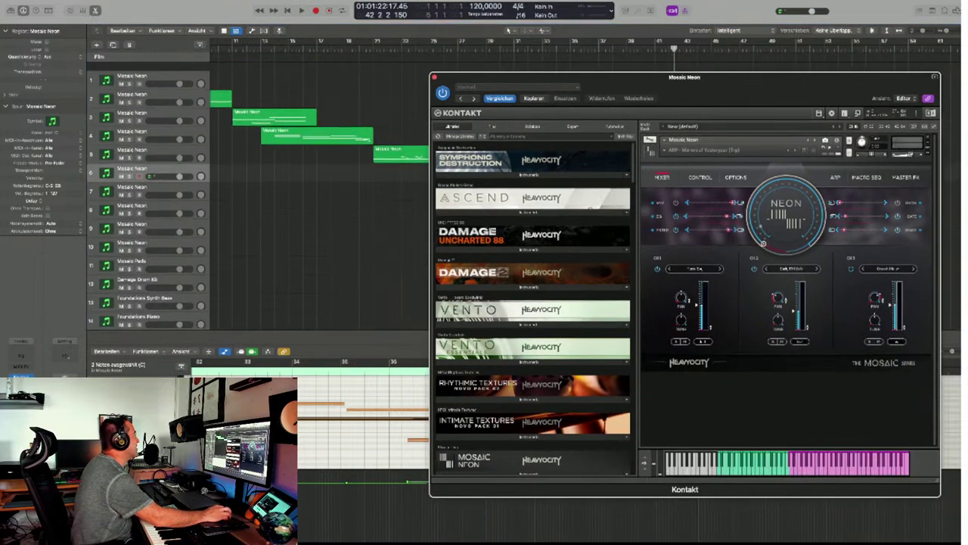
{"action": "left_click", "coordinate": [144, 69]}
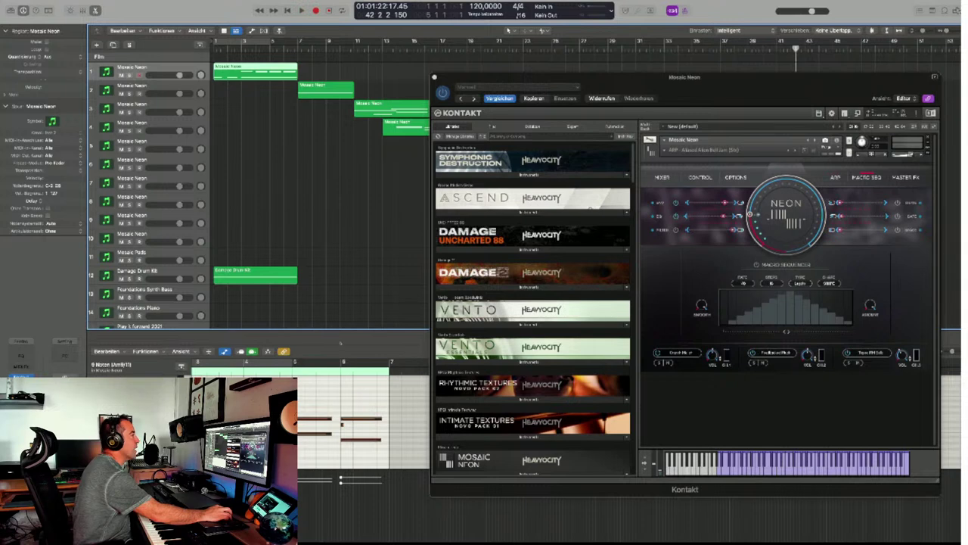
{"action": "left_click", "coordinate": [663, 151]}
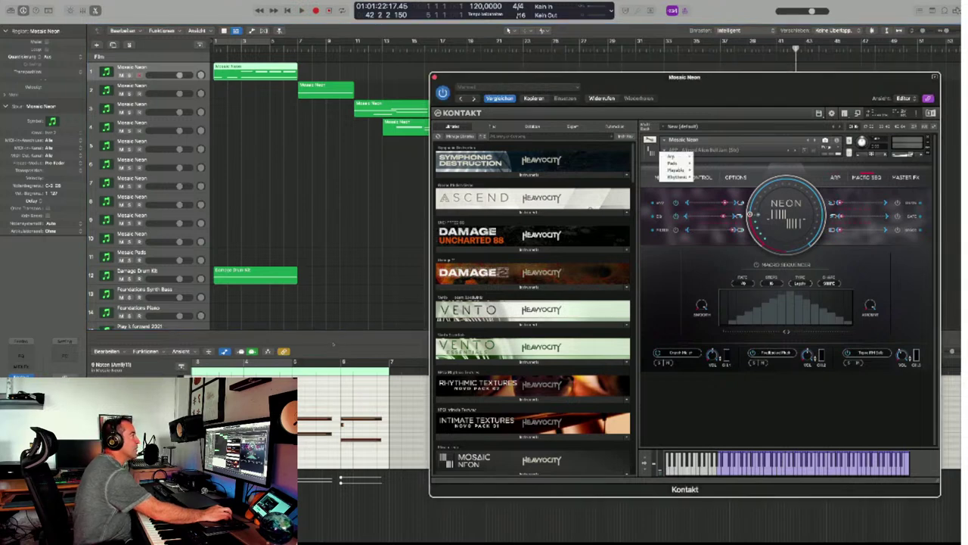
{"action": "mouse_move", "coordinate": [672, 157]}
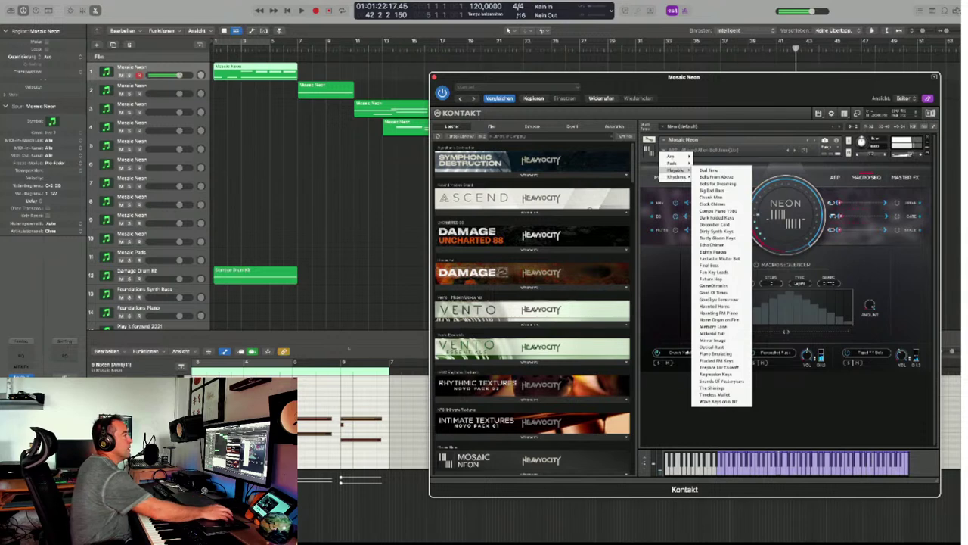
{"action": "key", "text": "Escape"}
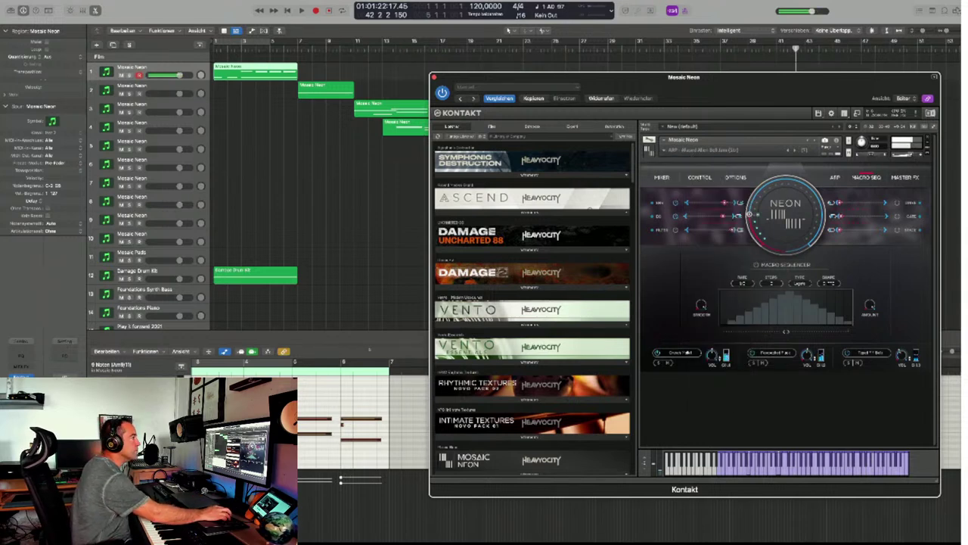
Examine Mosaic Neon's Control and Mixer pages and the sound source options of channels 1 and 2.
{"action": "left_click", "coordinate": [700, 177]}
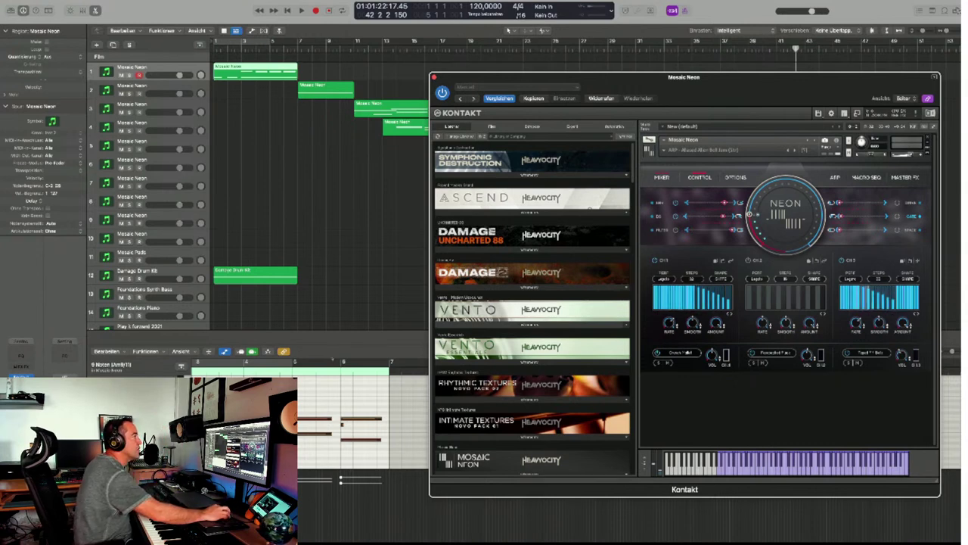
{"action": "left_click", "coordinate": [662, 177]}
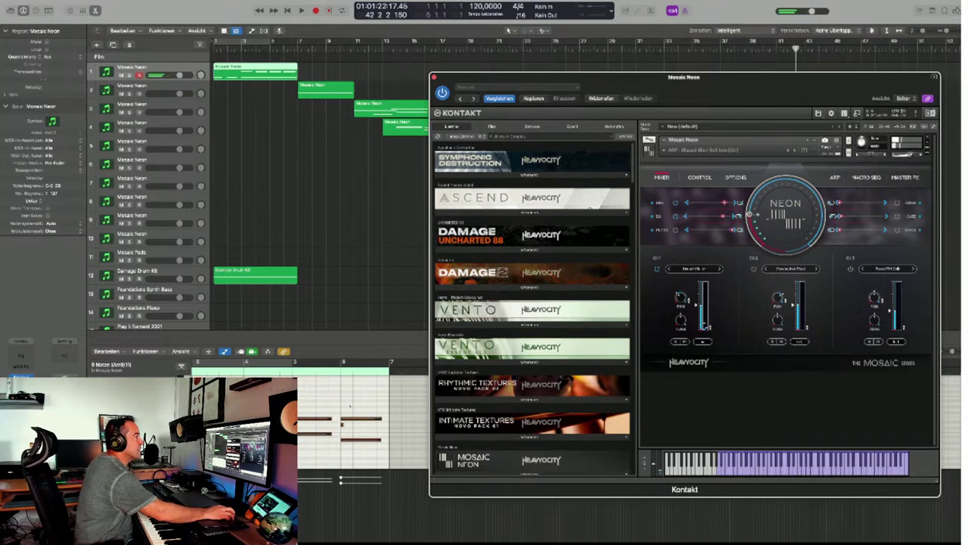
{"action": "left_click", "coordinate": [700, 177]}
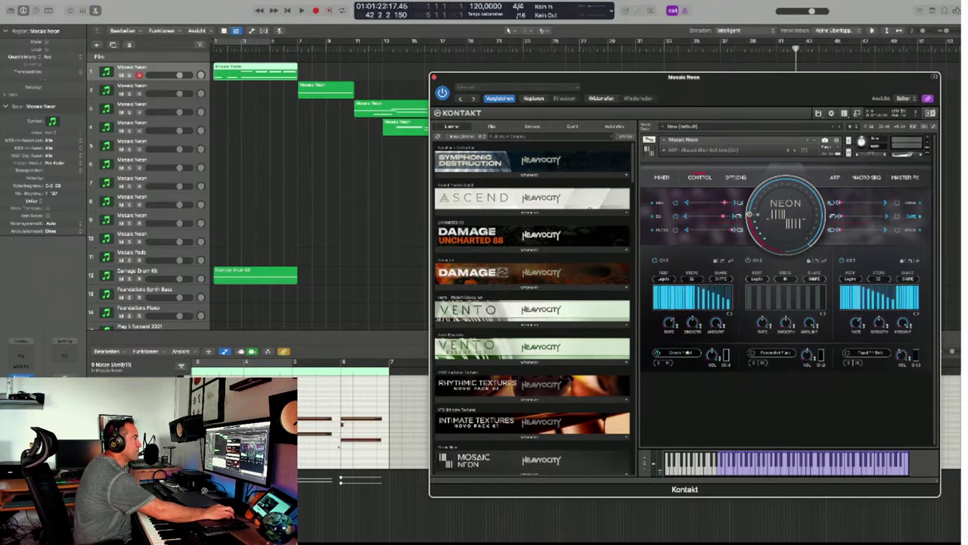
{"action": "left_click", "coordinate": [735, 177]}
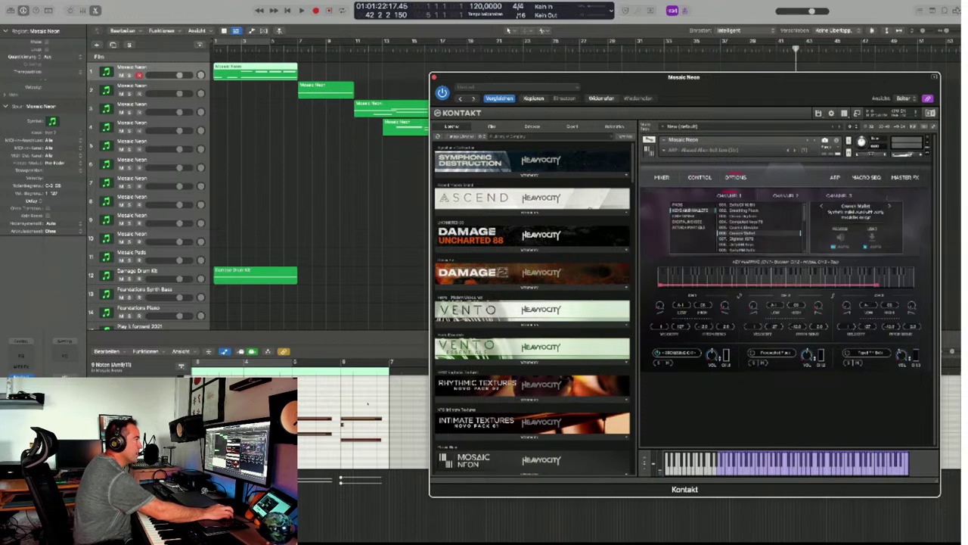
{"action": "left_click", "coordinate": [785, 195]}
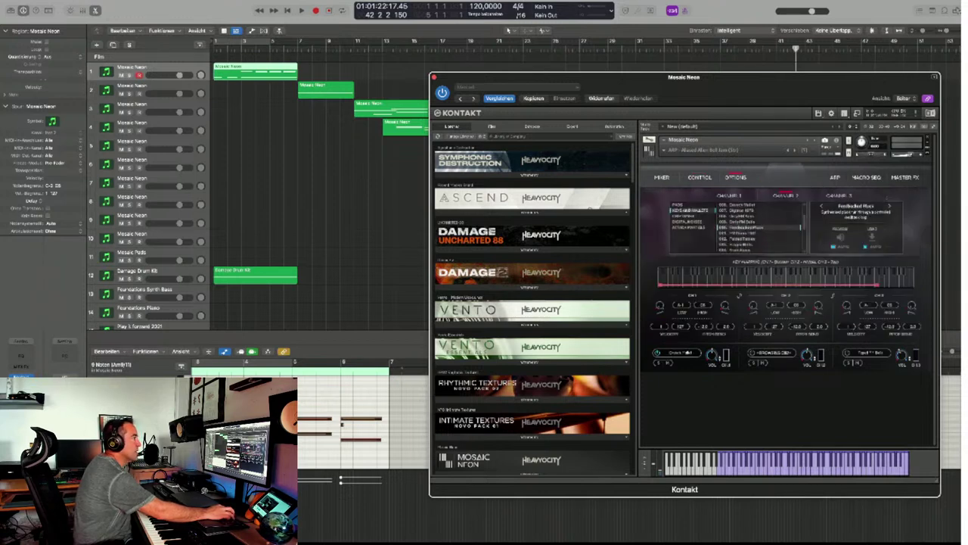
{"action": "left_click", "coordinate": [728, 195]}
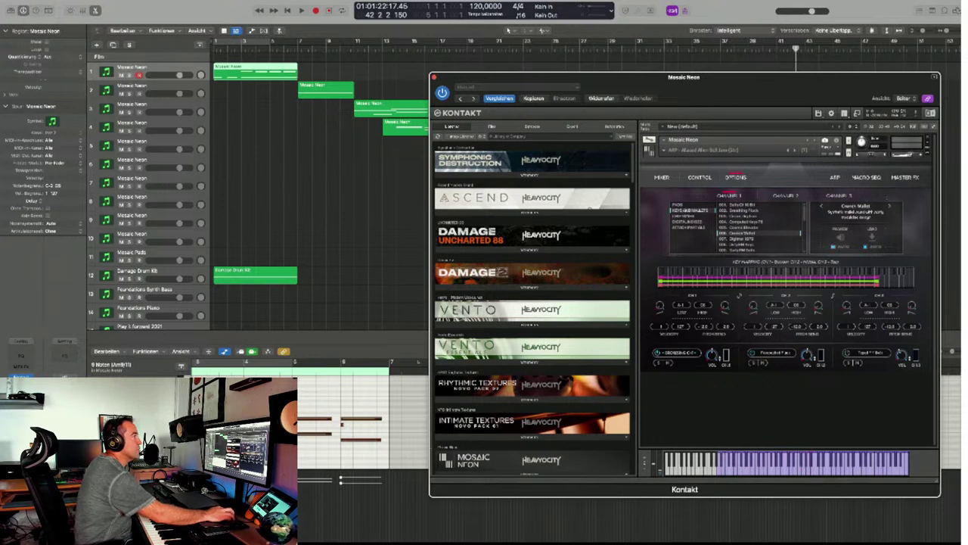
Set the arpeggiator type of channel 1 in Mosaic Neon to Chord.
{"action": "left_click", "coordinate": [834, 177]}
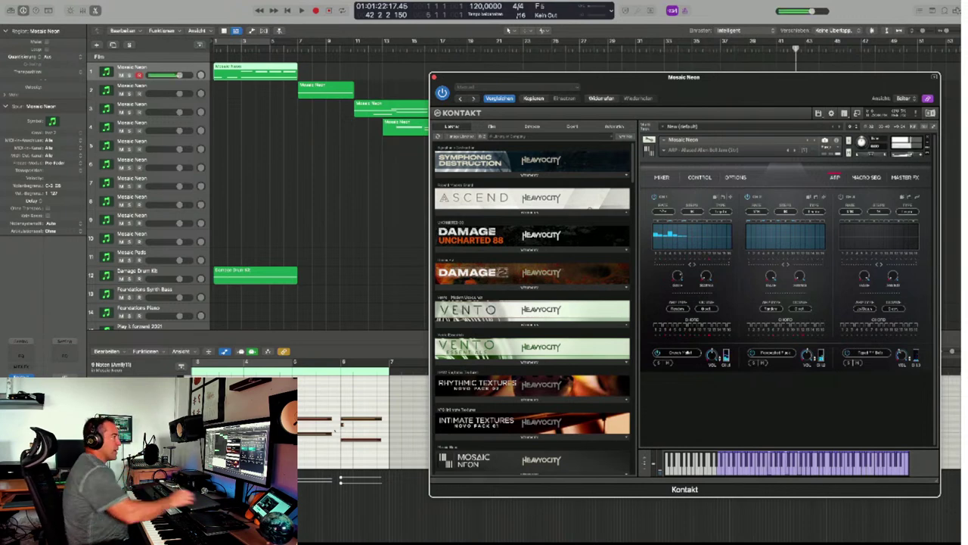
{"action": "left_click", "coordinate": [678, 308]}
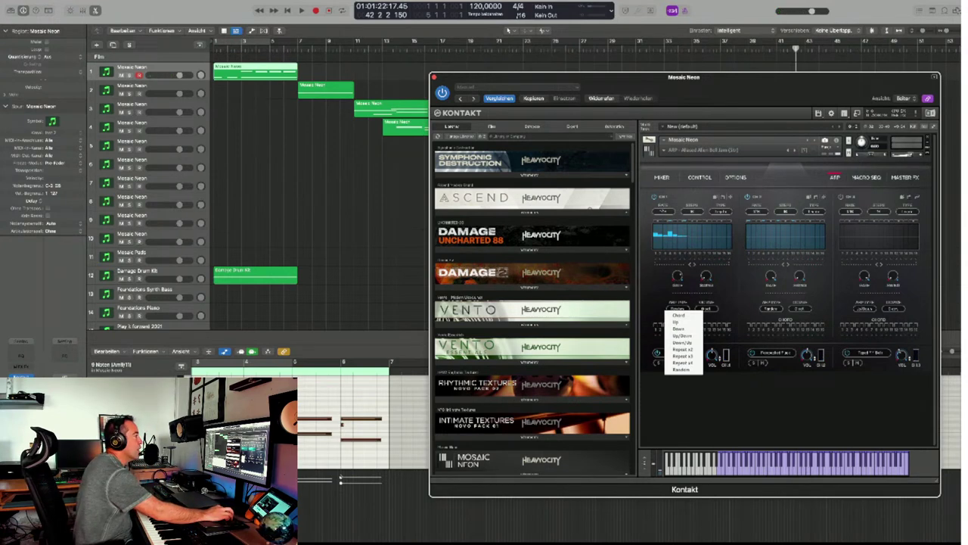
{"action": "left_click", "coordinate": [678, 315]}
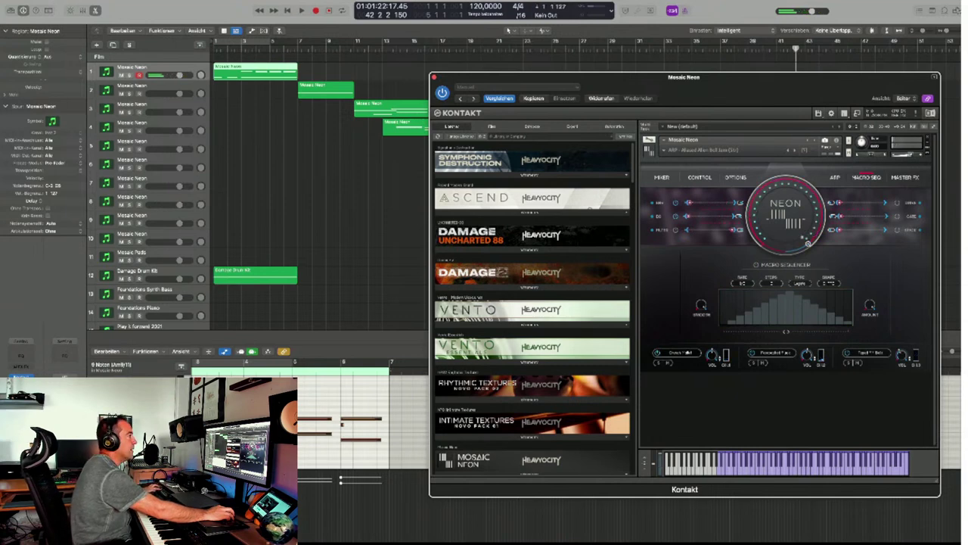
Adjust the large central Neon macro knob, look over the Master FX and Options pages, and return to the macro sequencer.
{"action": "left_click_drag", "start_coordinate": [763, 242], "coordinate": [765, 184]}
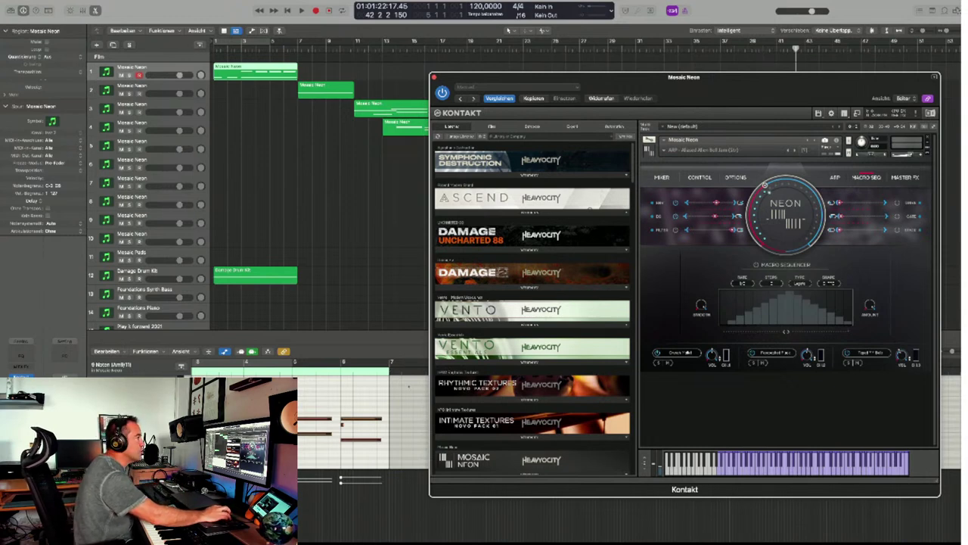
{"action": "left_click", "coordinate": [905, 177]}
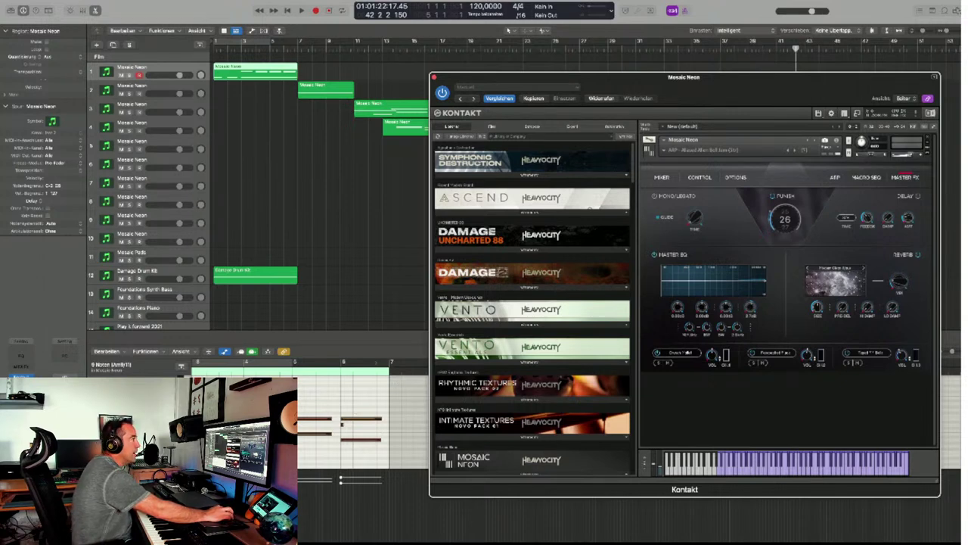
{"action": "left_click", "coordinate": [735, 177]}
{"action": "left_click", "coordinate": [866, 177]}
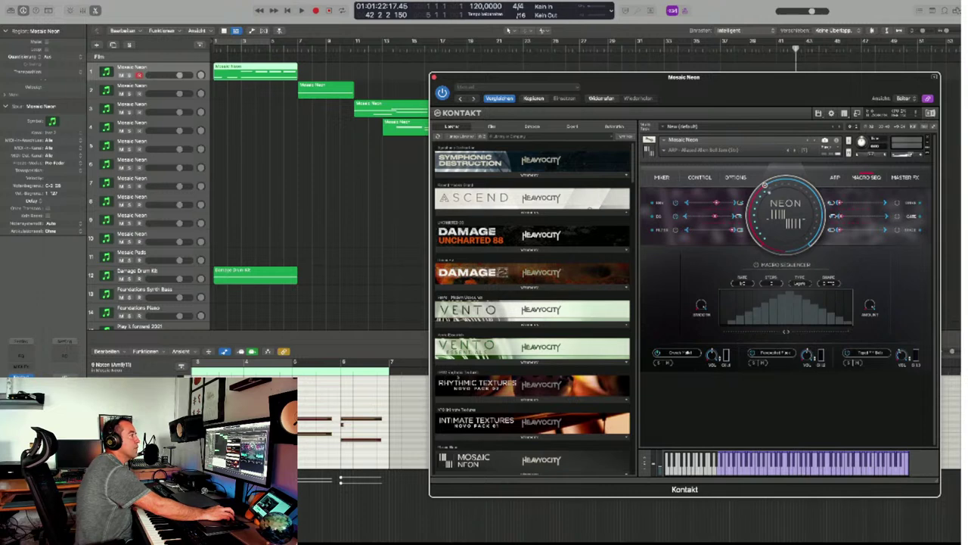
Look over the Control, Options and Arp pages of track 1's Mosaic Neon preset and bring up its macro sequencer.
{"action": "left_click", "coordinate": [699, 177]}
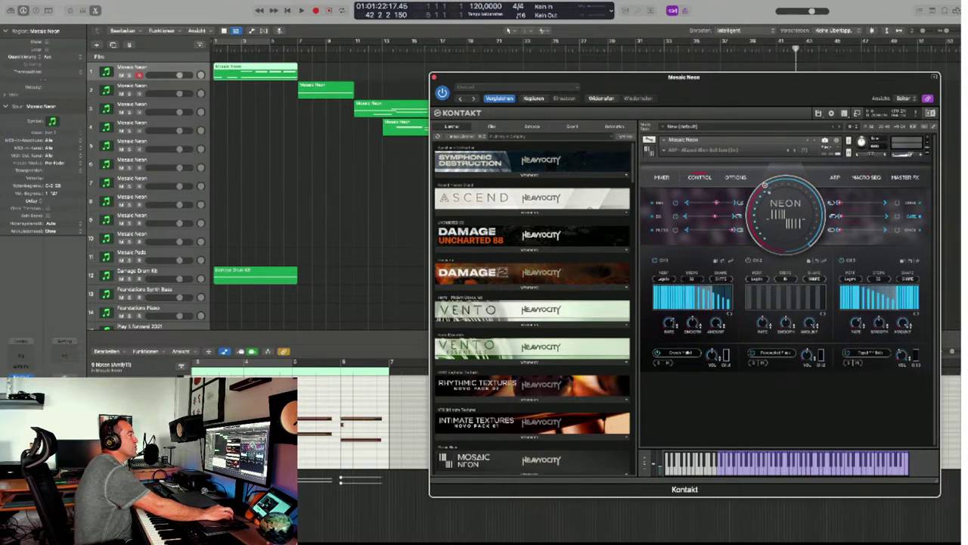
{"action": "left_click", "coordinate": [736, 177]}
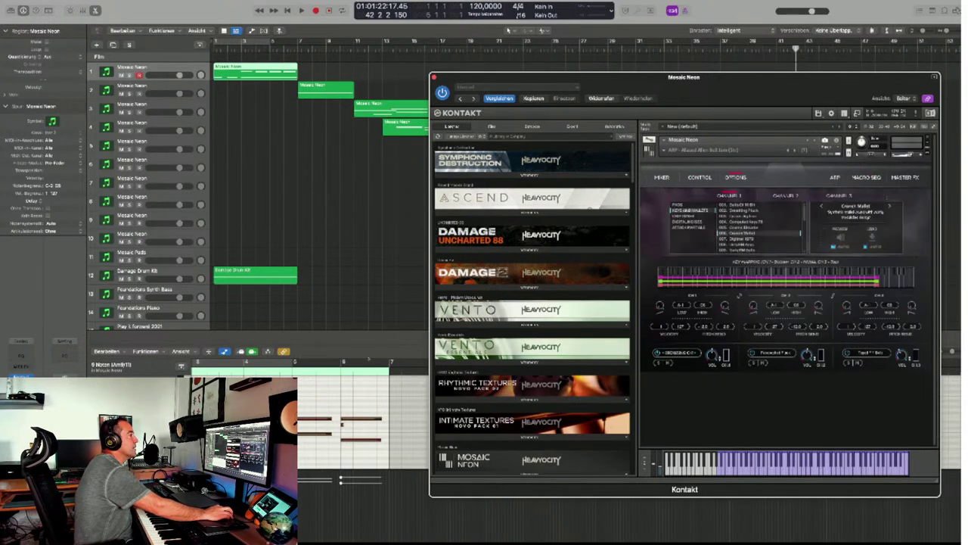
{"action": "left_click", "coordinate": [700, 177]}
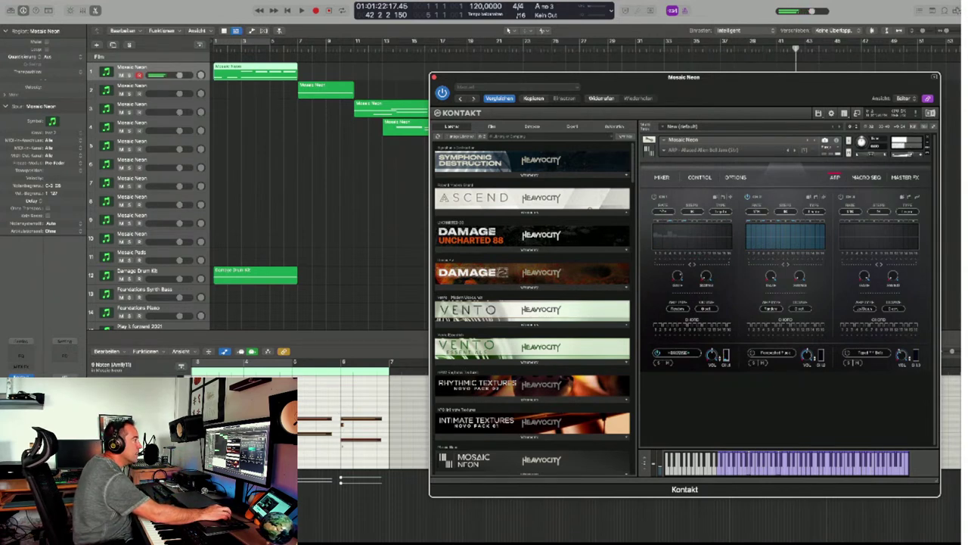
{"action": "left_click", "coordinate": [736, 177]}
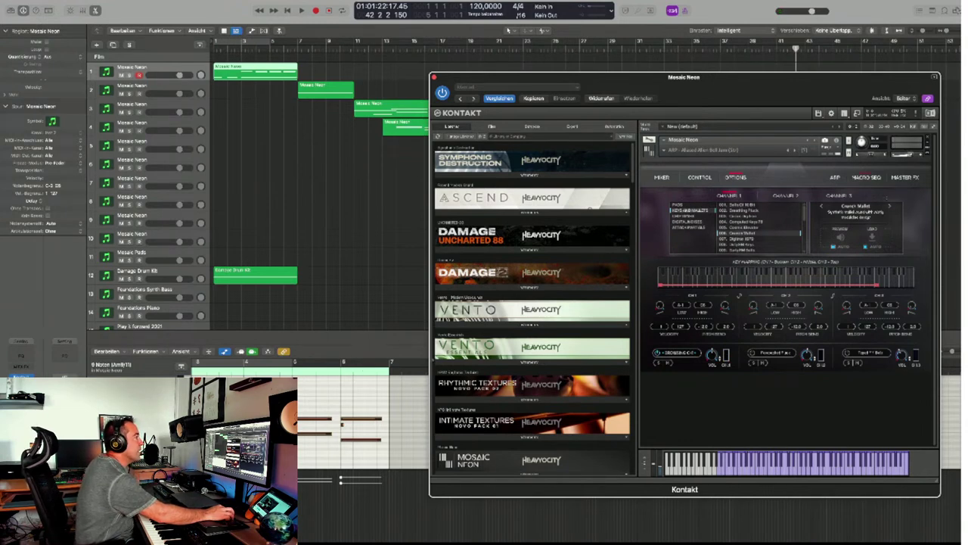
{"action": "left_click", "coordinate": [834, 177]}
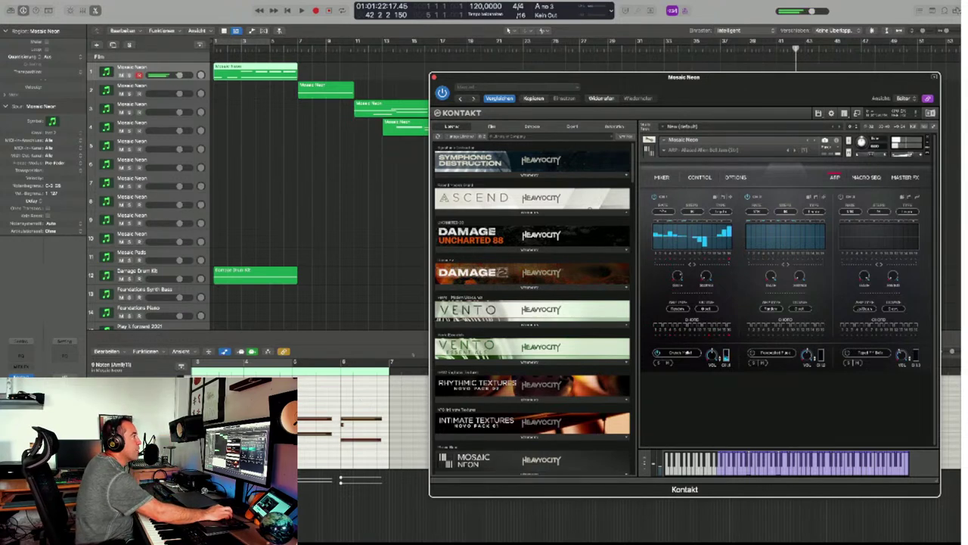
{"action": "left_click", "coordinate": [866, 177]}
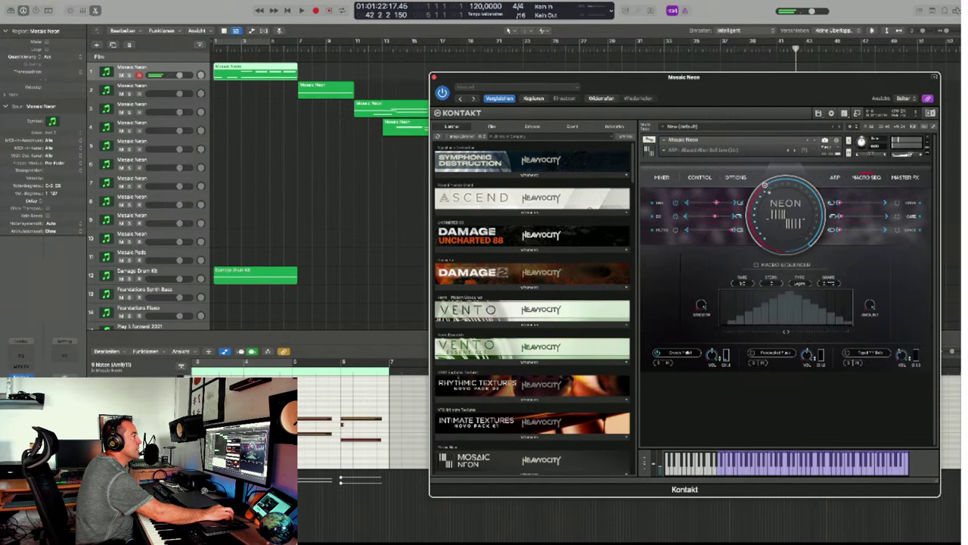
Examine the channel gate patterns of track 1's preset along with its arpeggiator, mixer and sound source options.
{"action": "left_click", "coordinate": [700, 177]}
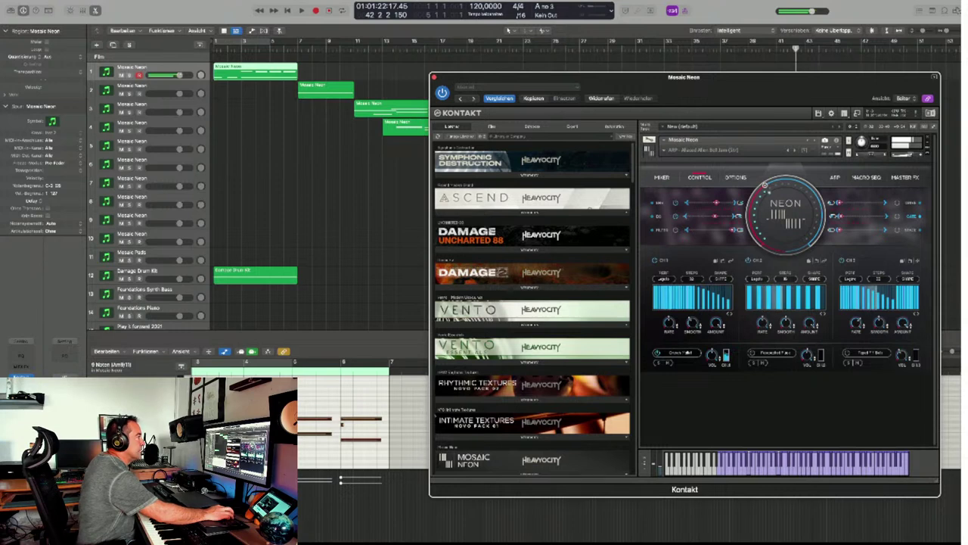
{"action": "left_click", "coordinate": [834, 177]}
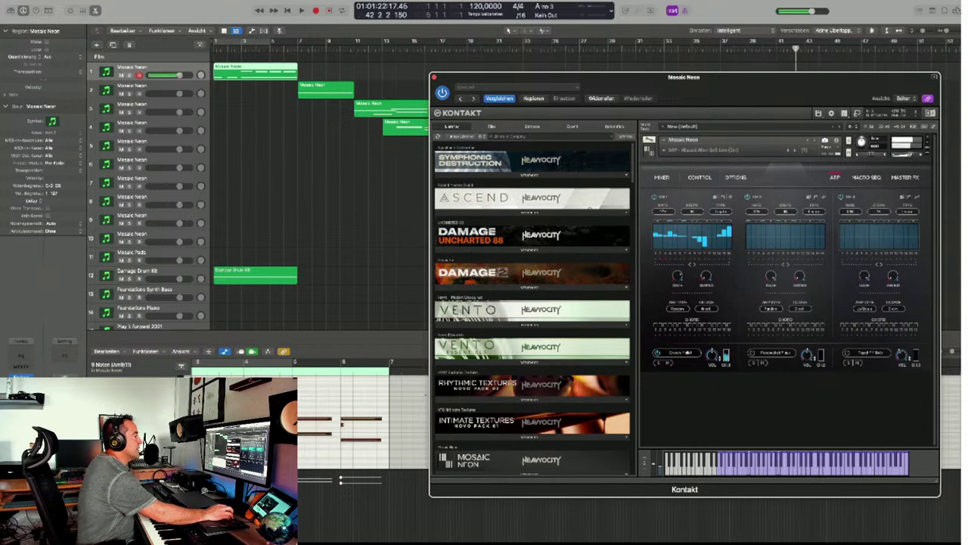
{"action": "left_click", "coordinate": [662, 177]}
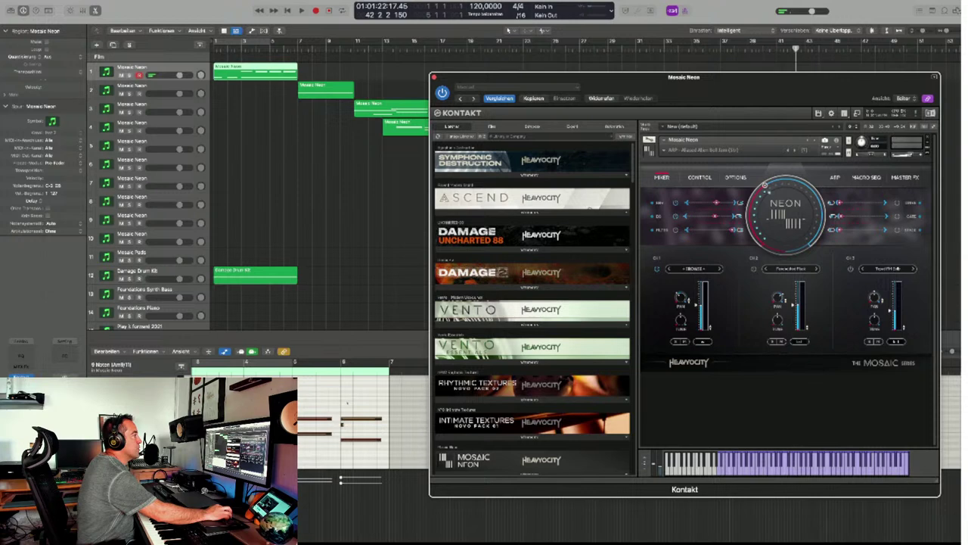
{"action": "left_click", "coordinate": [735, 177]}
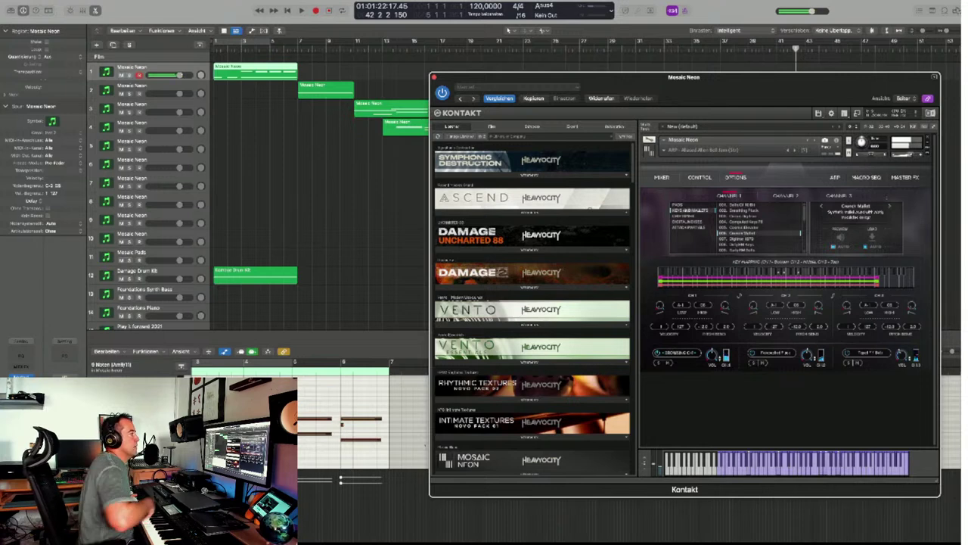
{"action": "left_click", "coordinate": [834, 177]}
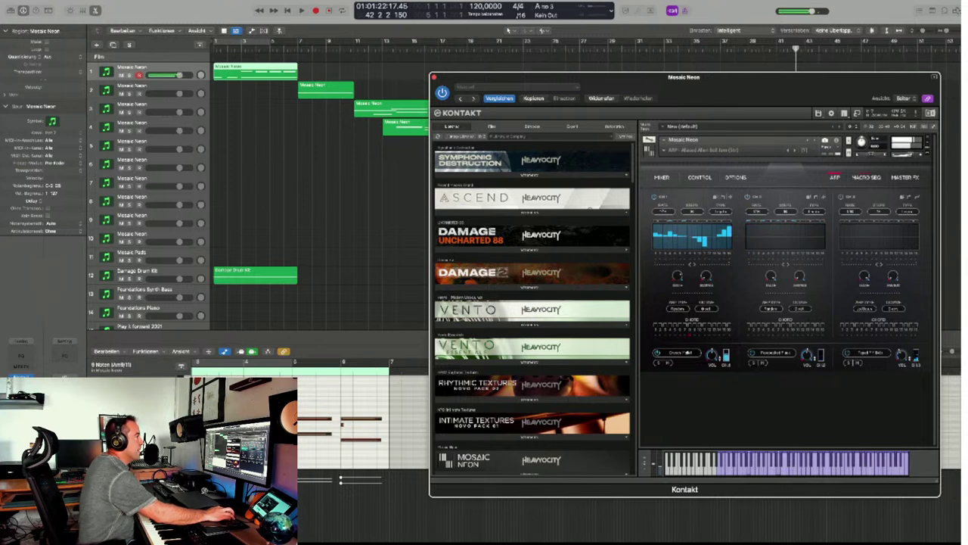
{"action": "left_click", "coordinate": [866, 177]}
{"action": "left_click", "coordinate": [699, 177]}
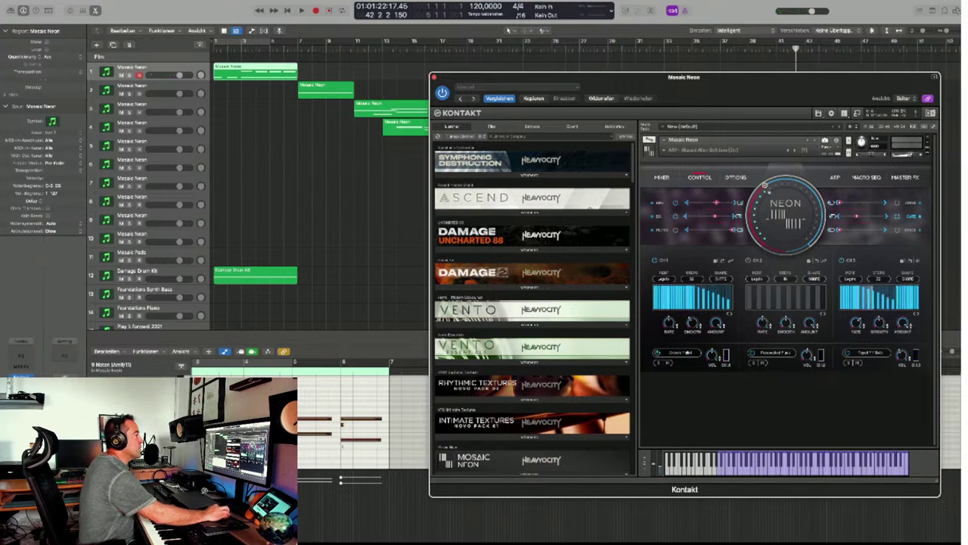
Audition several Keys and Mallets sound sources for channel 1 on track 1, ending on Breathing Pluck.
{"action": "left_click", "coordinate": [736, 177]}
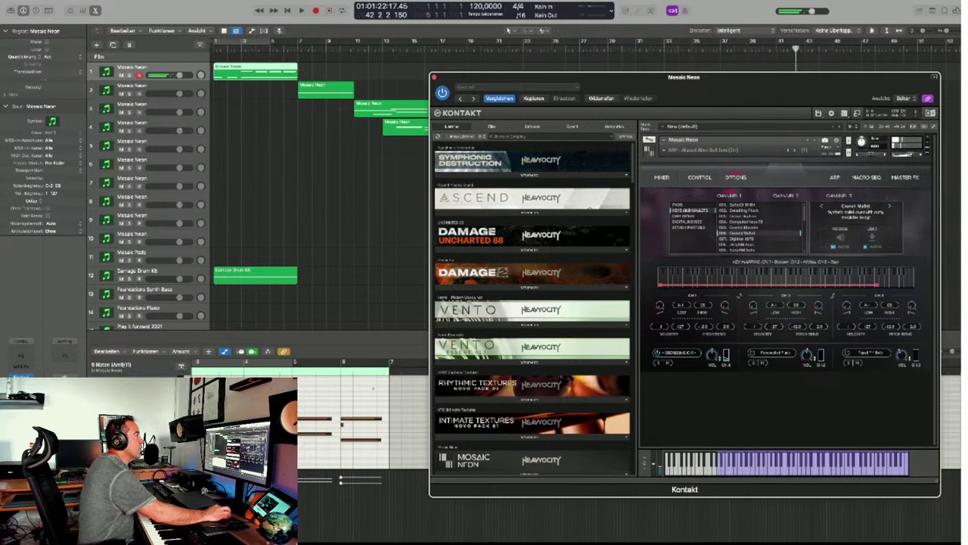
{"action": "left_click", "coordinate": [735, 239]}
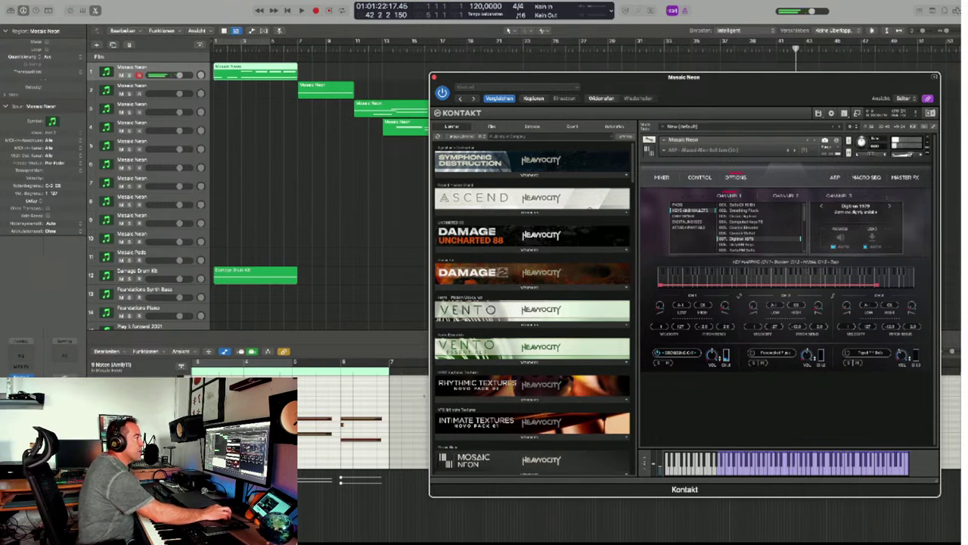
{"action": "key", "text": "Down"}
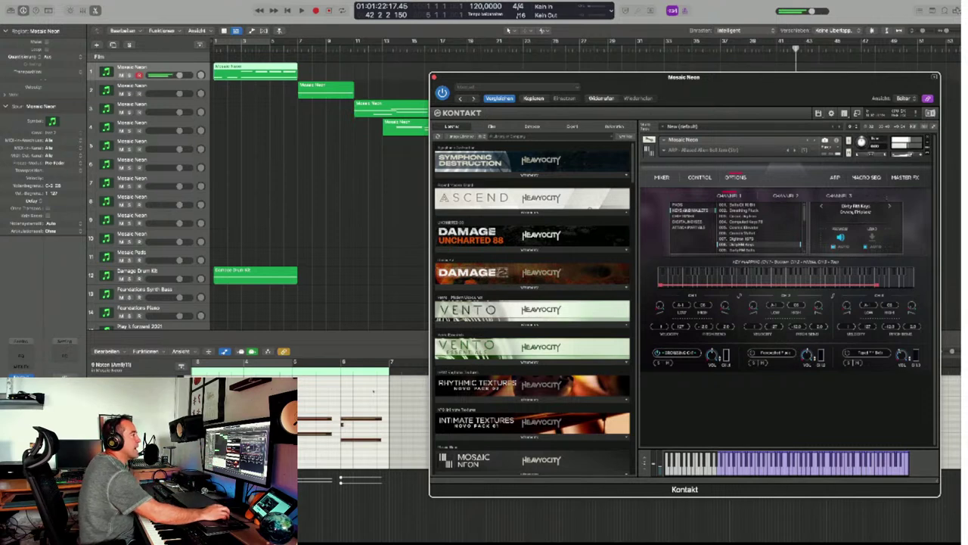
{"action": "key", "text": "Up"}
{"action": "key", "text": "Up"}
{"action": "key", "text": "Up"}
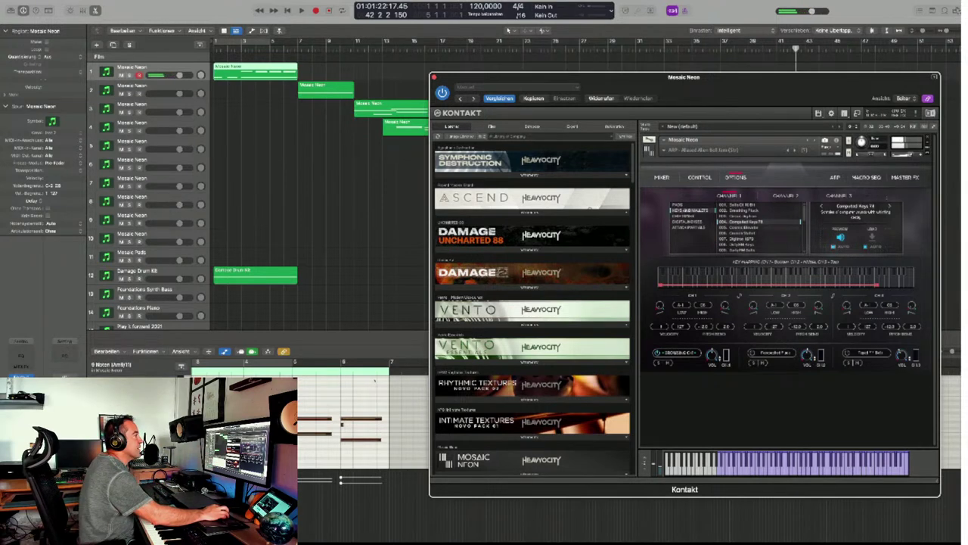
{"action": "key", "text": "Up"}
{"action": "key", "text": "Up"}
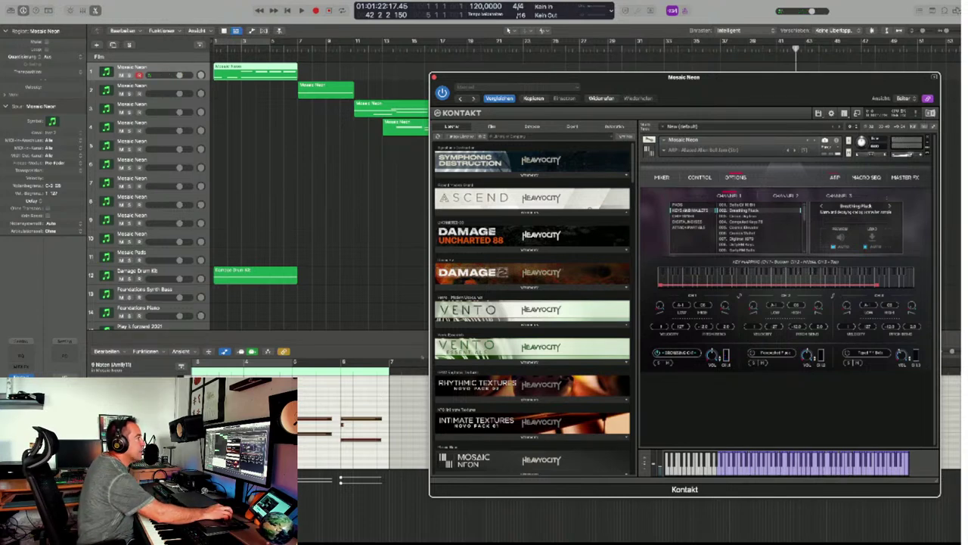
{"action": "left_click", "coordinate": [835, 177]}
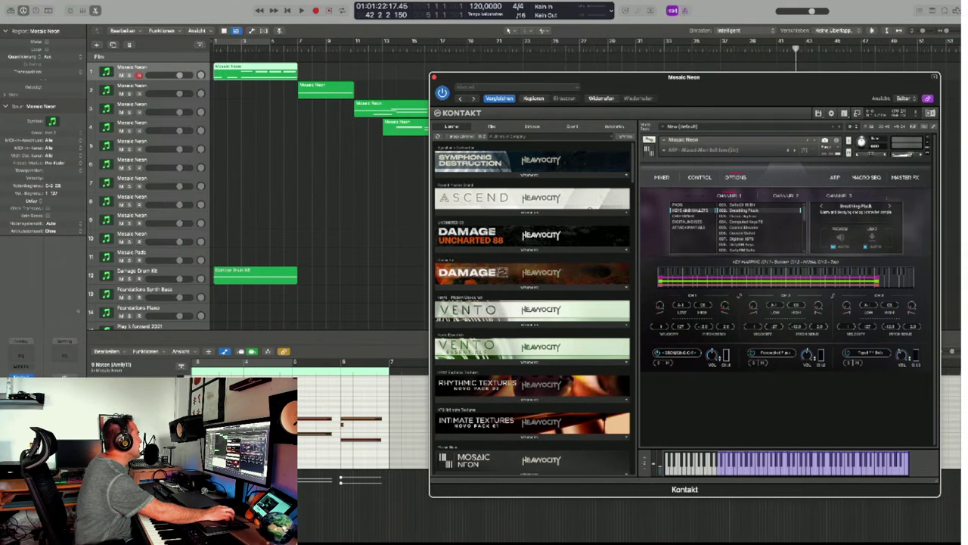
Show the Mosaic Neon instrument on track 2 and audition the second and third pad sources for its channel 1.
{"action": "left_click", "coordinate": [326, 89]}
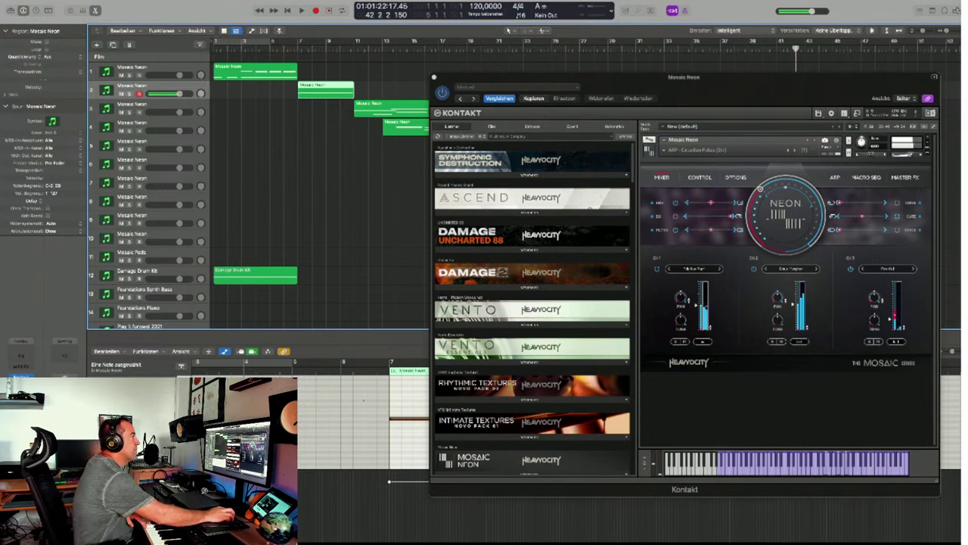
{"action": "left_click", "coordinate": [735, 177]}
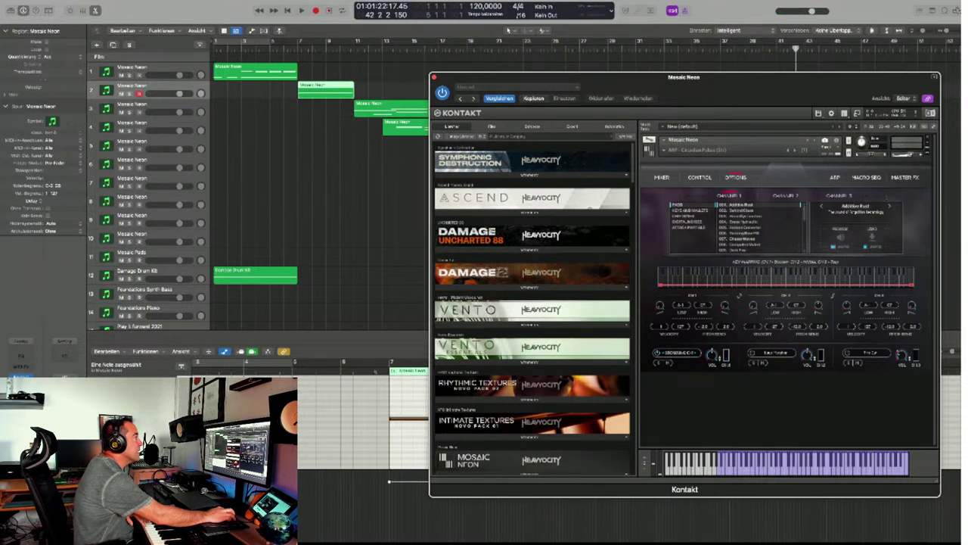
{"action": "left_click", "coordinate": [737, 210]}
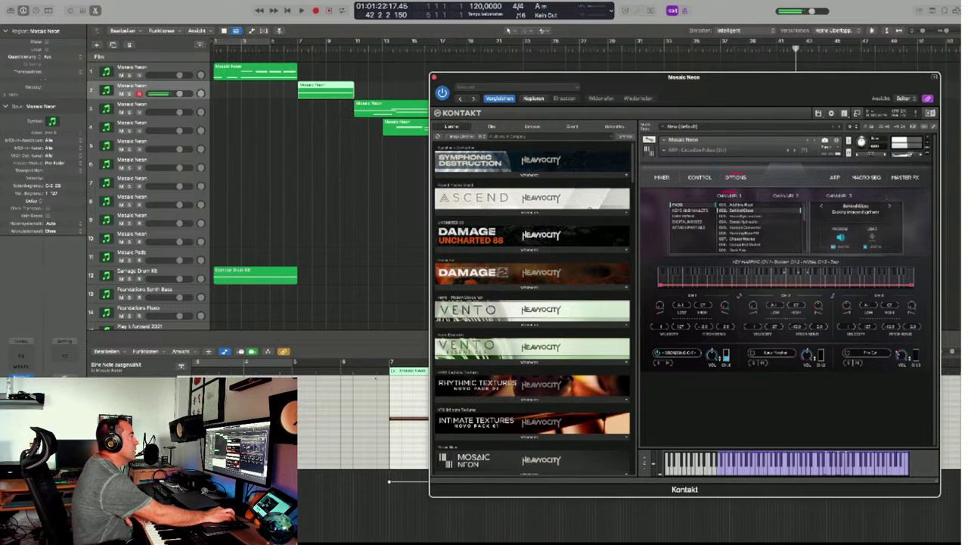
{"action": "left_click", "coordinate": [739, 216]}
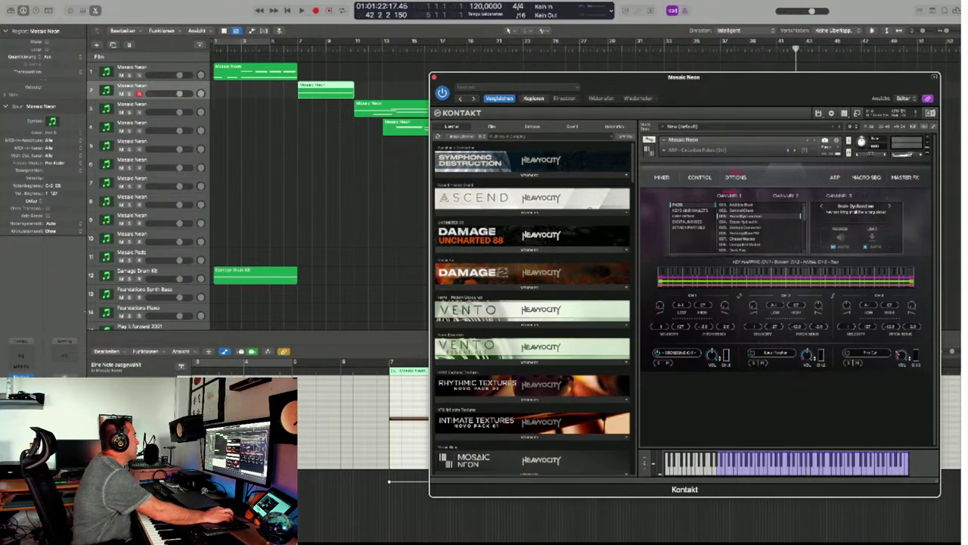
Show the Mosaic Neon instrument on track 3 and examine its arpeggiator, gate patterns and channel 1 source options.
{"action": "key", "text": "Down"}
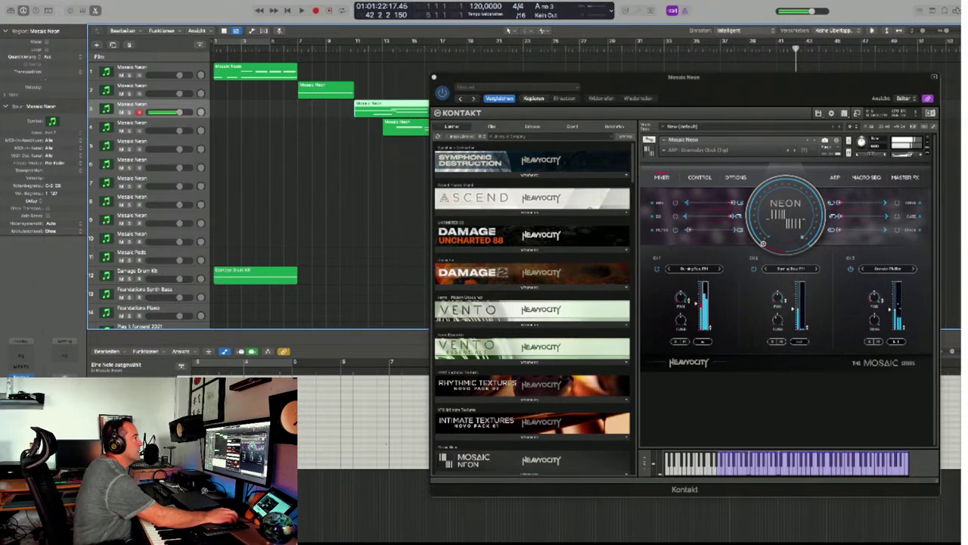
{"action": "left_click", "coordinate": [834, 177]}
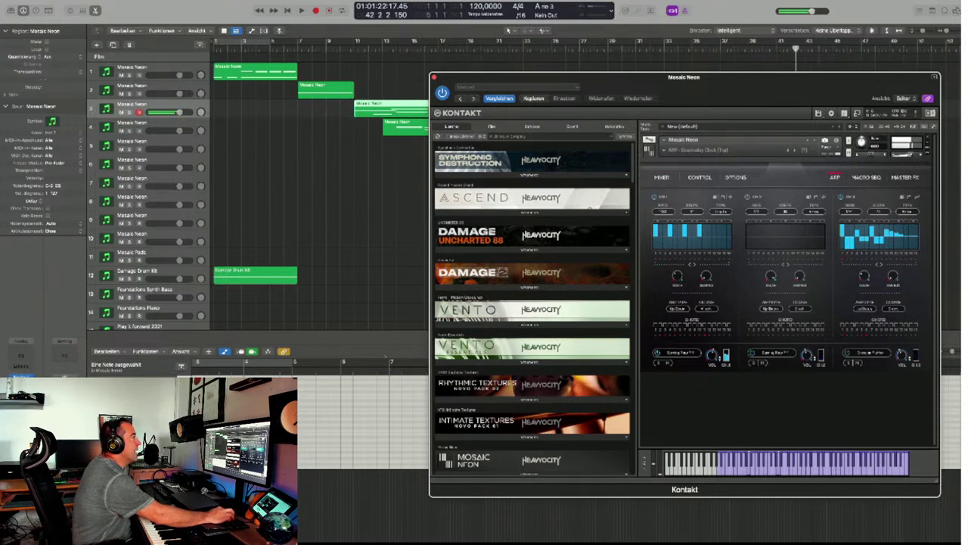
{"action": "left_click", "coordinate": [700, 177]}
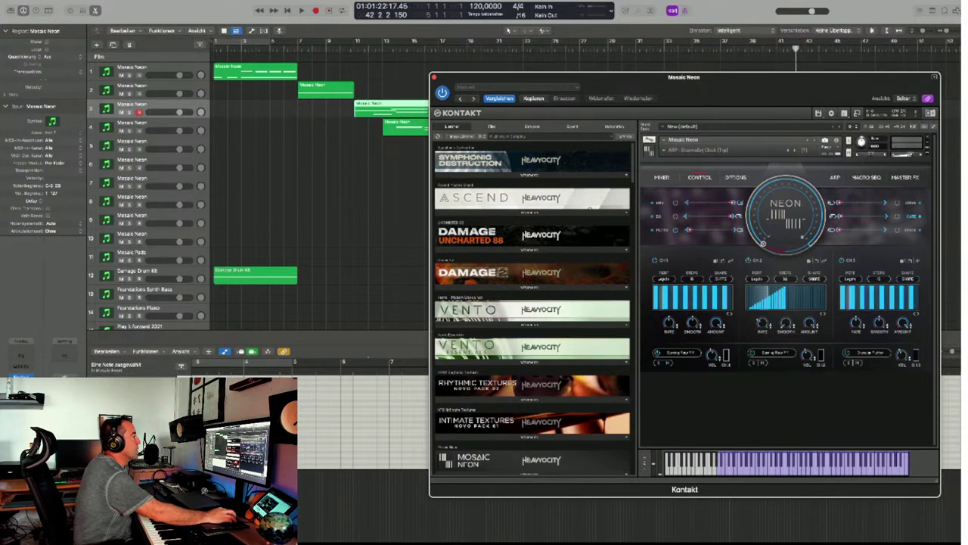
{"action": "left_click", "coordinate": [735, 177]}
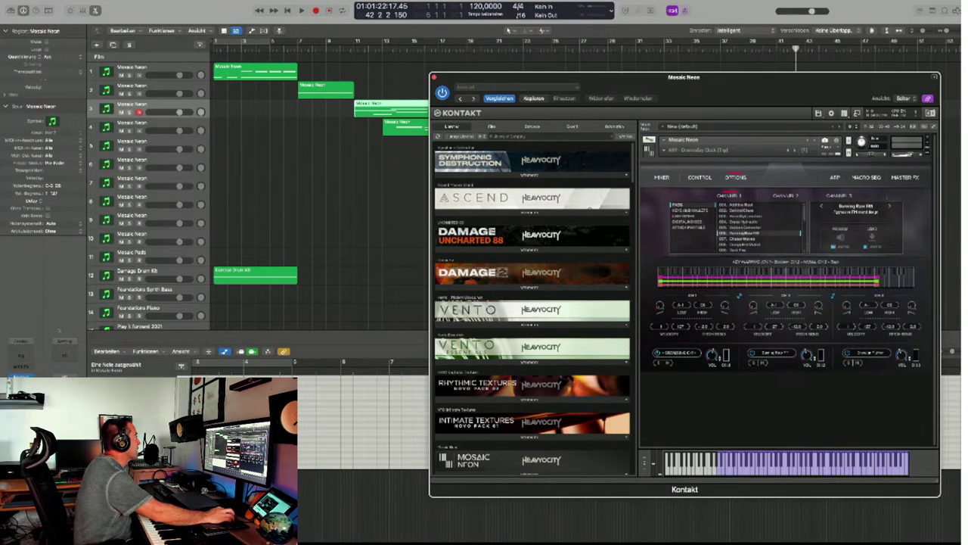
Show the Mosaic Neon instrument on track 4 and look over its source options and arpeggiator.
{"action": "left_click", "coordinate": [132, 125]}
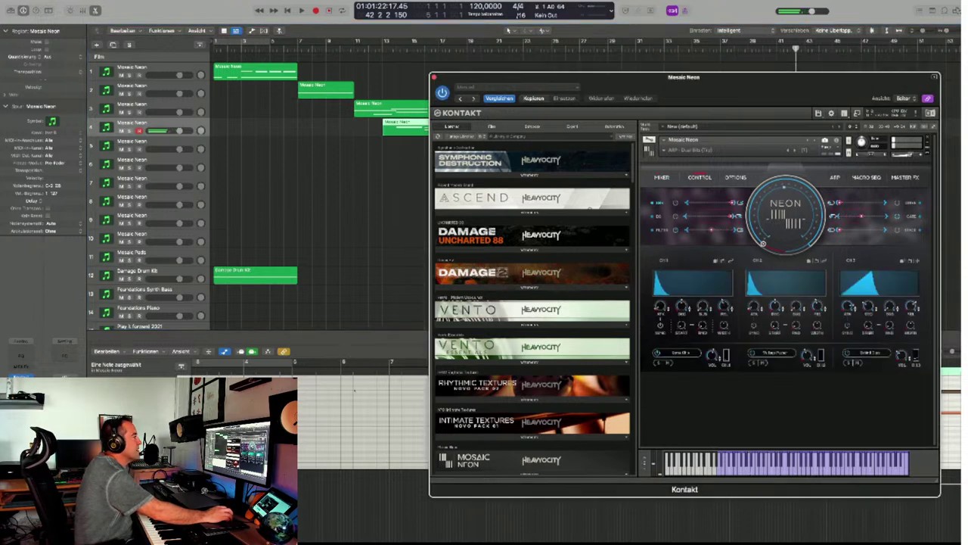
{"action": "left_click", "coordinate": [735, 177]}
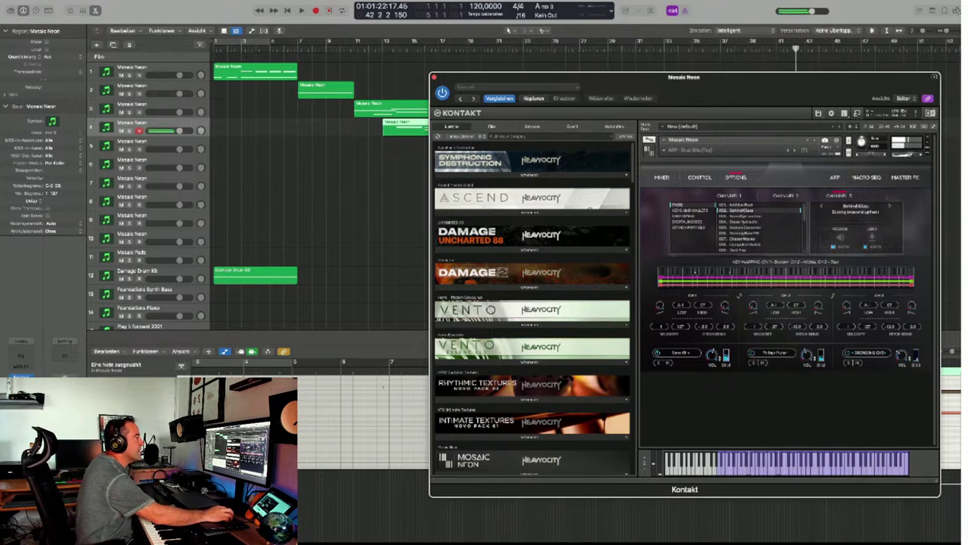
{"action": "left_click", "coordinate": [835, 177]}
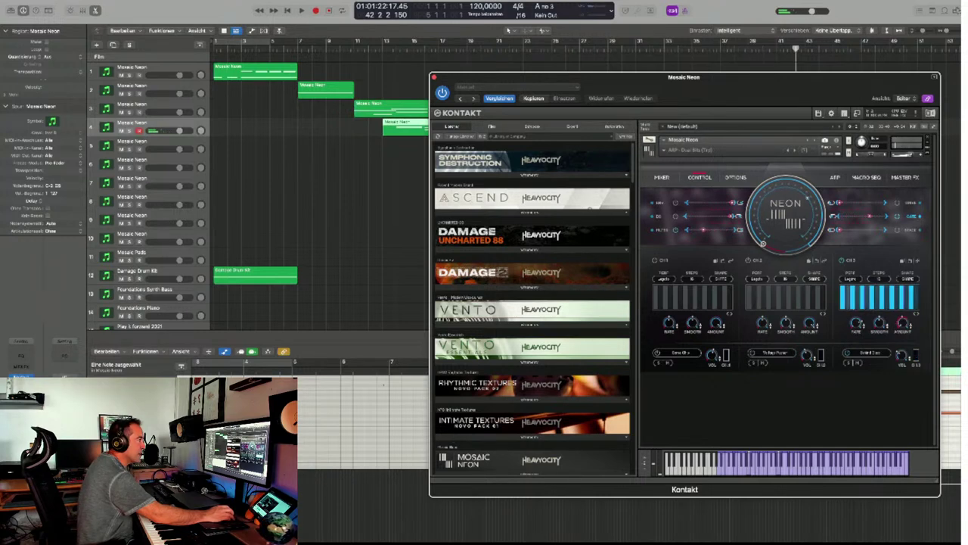
Try the 1/8T rate for the macro sequencer of track 4's Mosaic Neon preset.
{"action": "left_click", "coordinate": [866, 177]}
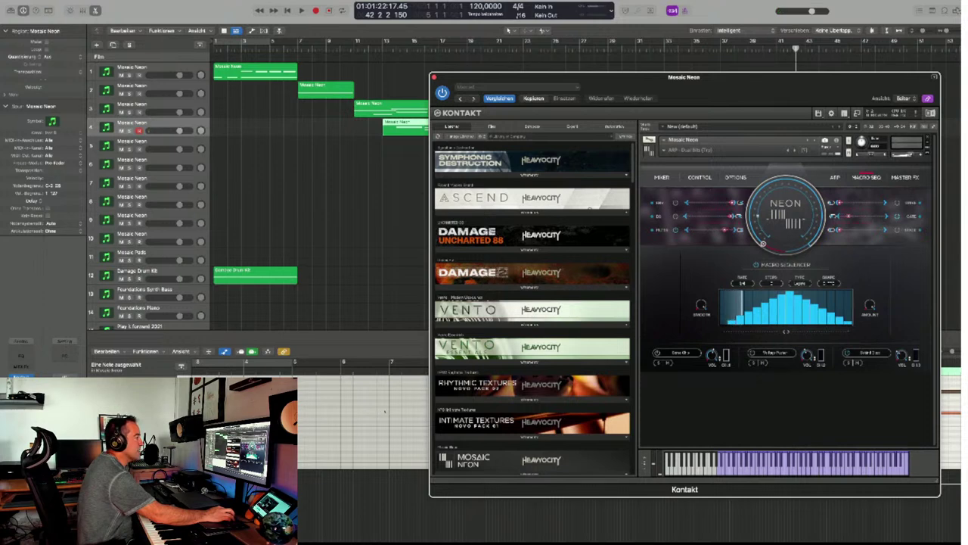
{"action": "left_click", "coordinate": [742, 283]}
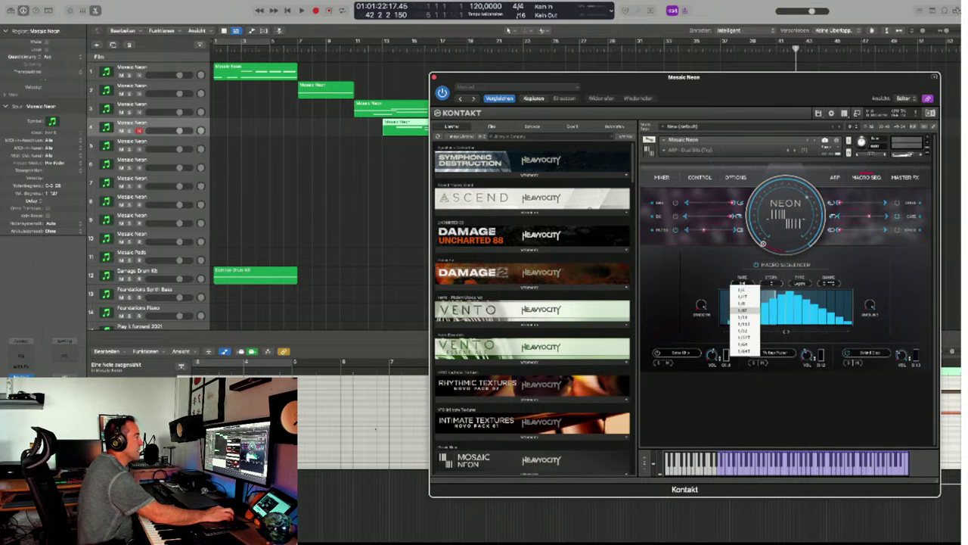
{"action": "left_click", "coordinate": [744, 311]}
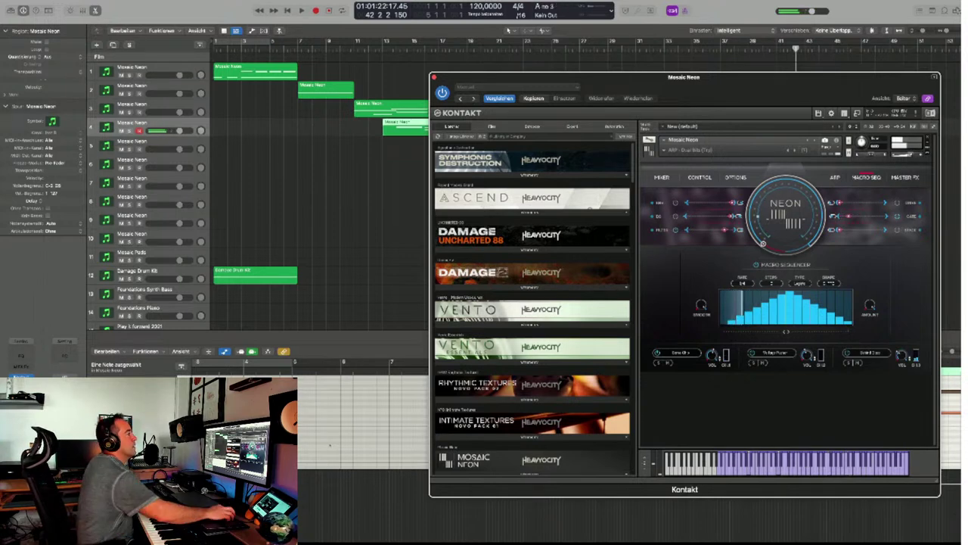
Review the arpeggiator patterns of track 4's preset and of the Mosaic Neon instrument on track 5.
{"action": "left_click", "coordinate": [834, 177]}
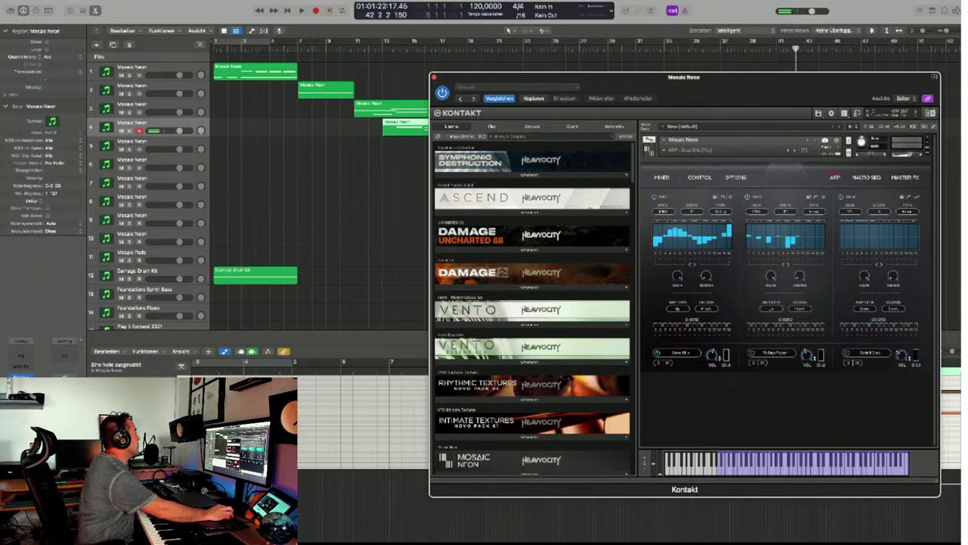
{"action": "key", "text": "Down"}
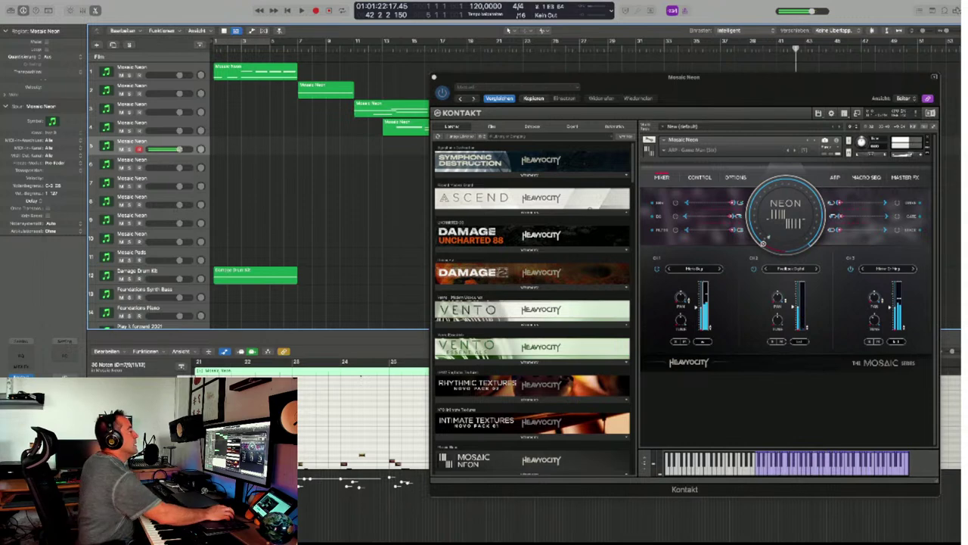
{"action": "left_click", "coordinate": [834, 177]}
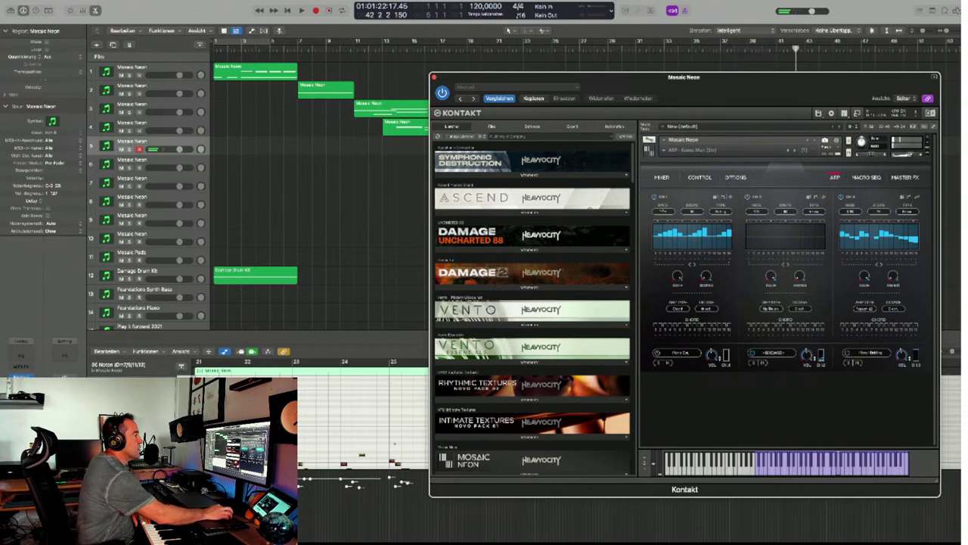
Check the source options on track 5 and examine the envelopes, channel 1 sources and arpeggiator of track 6's Mosaic Neon preset.
{"action": "left_click", "coordinate": [736, 177]}
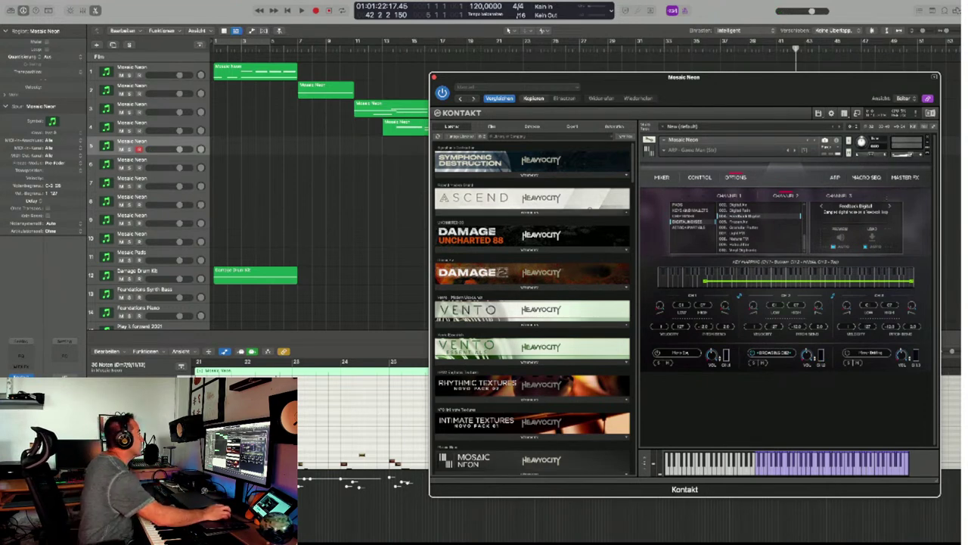
{"action": "key", "text": "Down"}
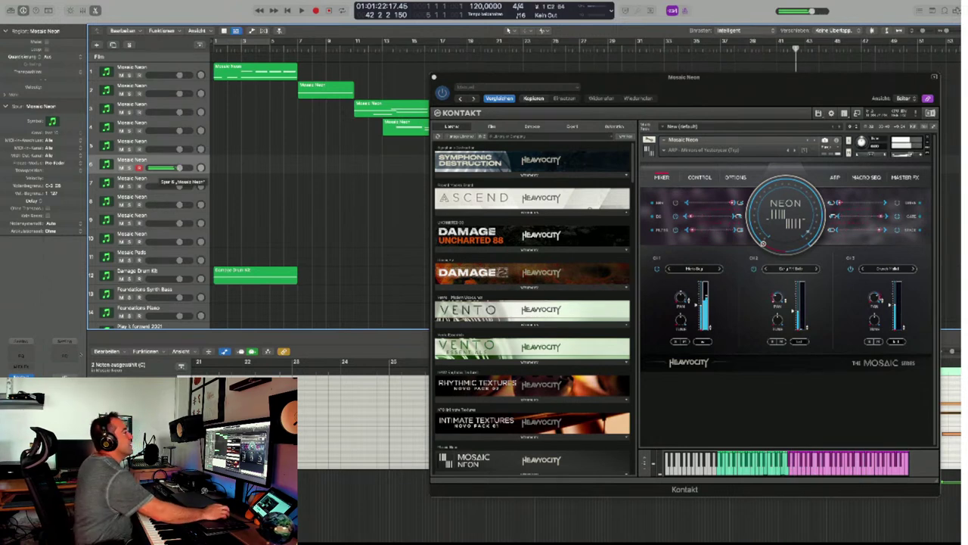
{"action": "left_click", "coordinate": [700, 177]}
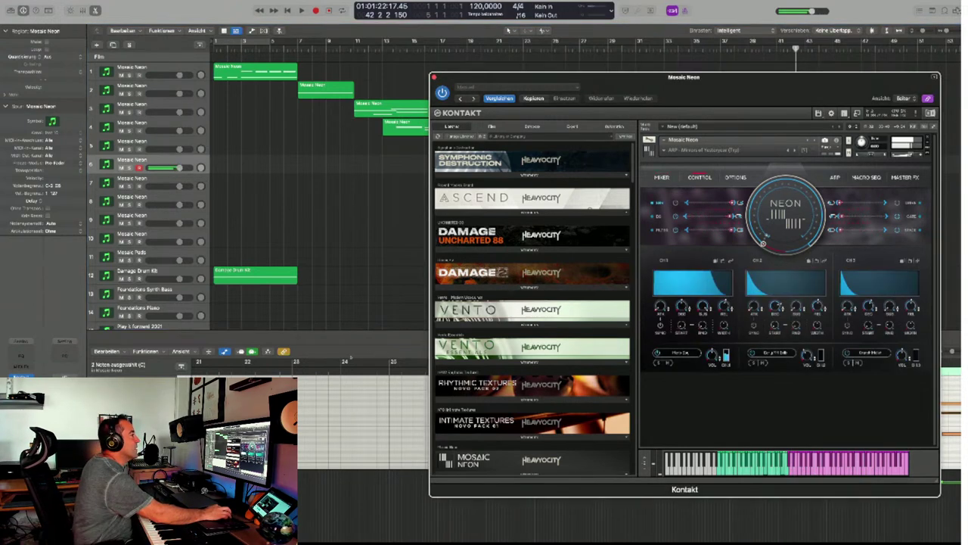
{"action": "left_click", "coordinate": [735, 177]}
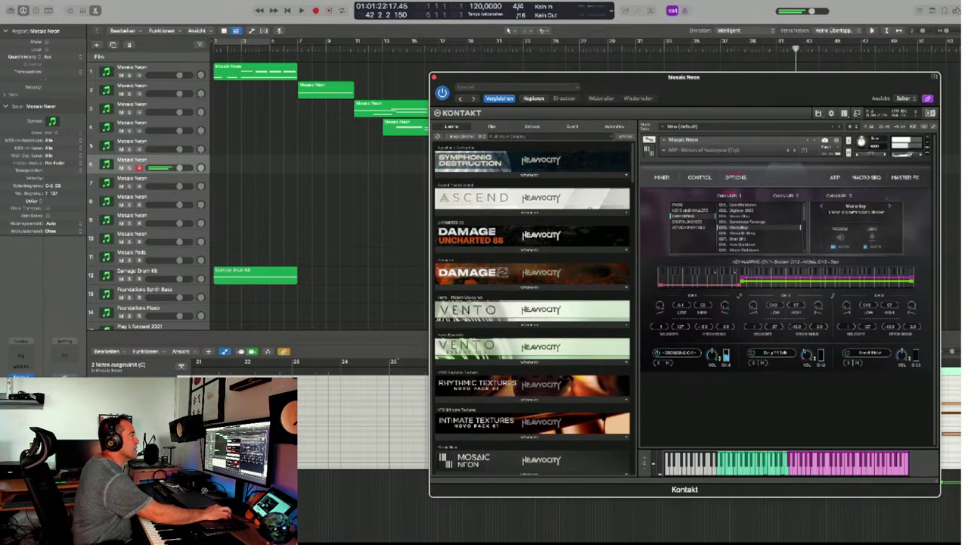
{"action": "left_click", "coordinate": [834, 177]}
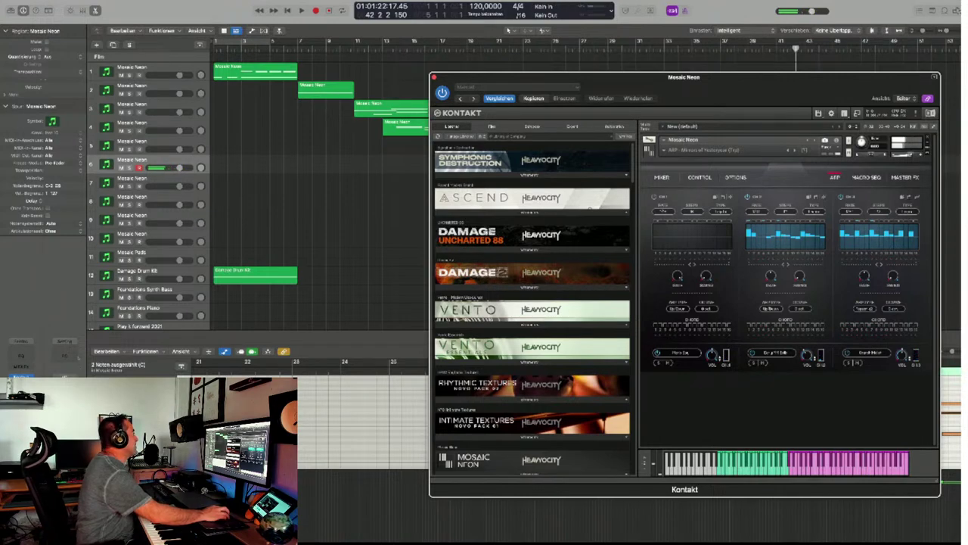
Show the Mosaic Neon instruments on tracks 7 and 8, and browse track 8's gate patterns and channel 1 pad sources.
{"action": "left_click", "coordinate": [149, 181]}
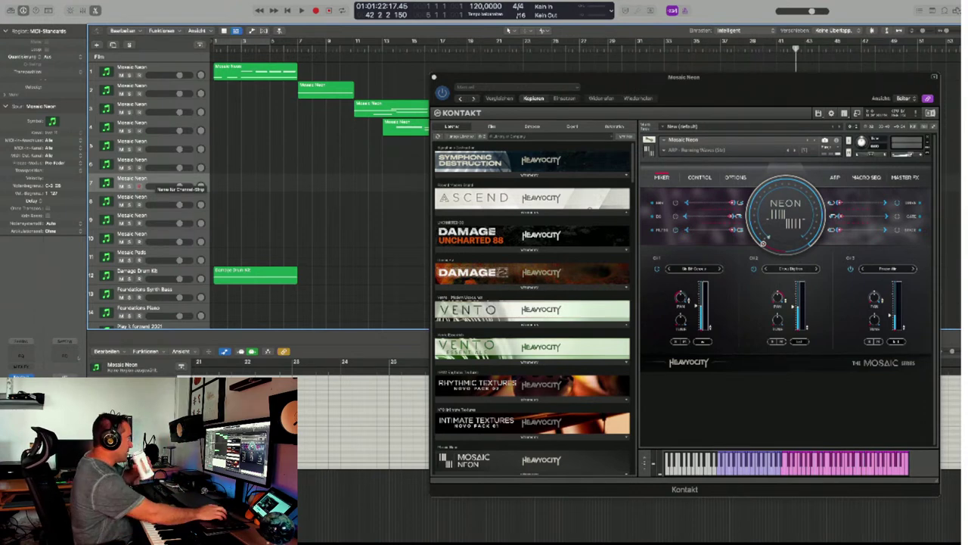
{"action": "key", "text": "Down"}
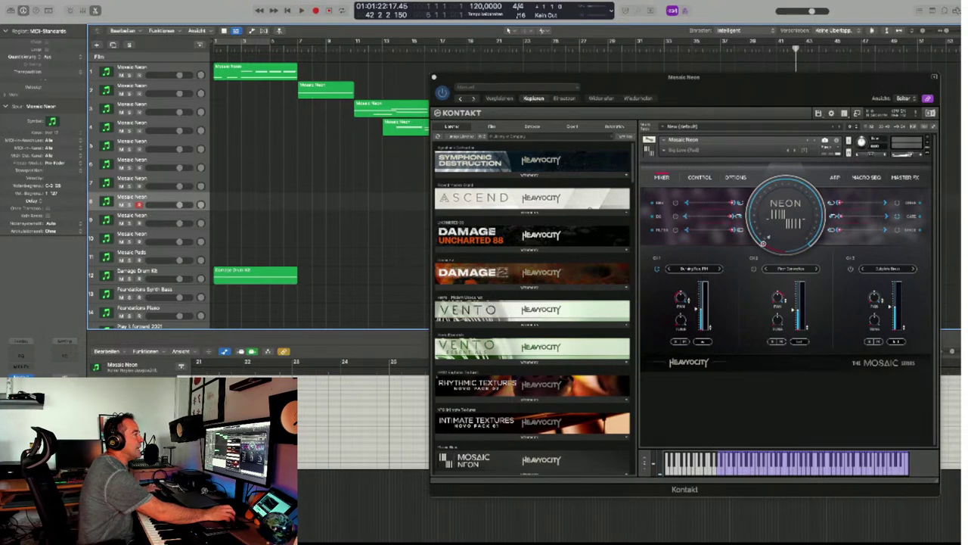
{"action": "left_click", "coordinate": [700, 177]}
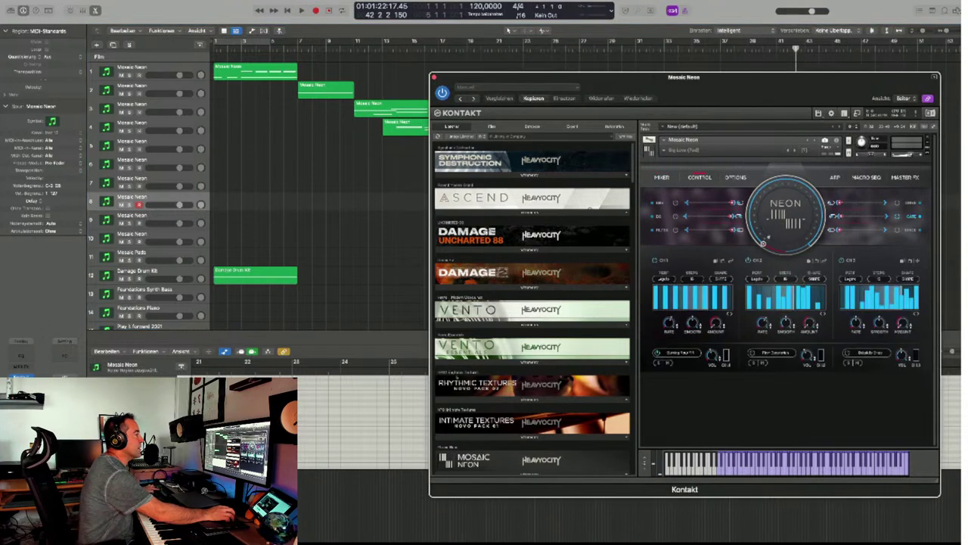
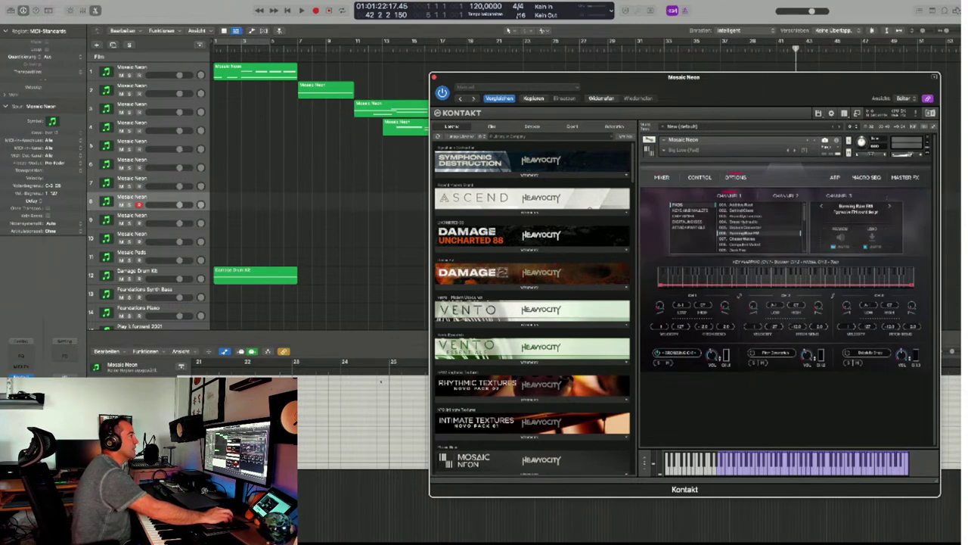
{"action": "scroll", "coordinate": [760, 223], "scroll_direction": "down", "scroll_amount": 6}
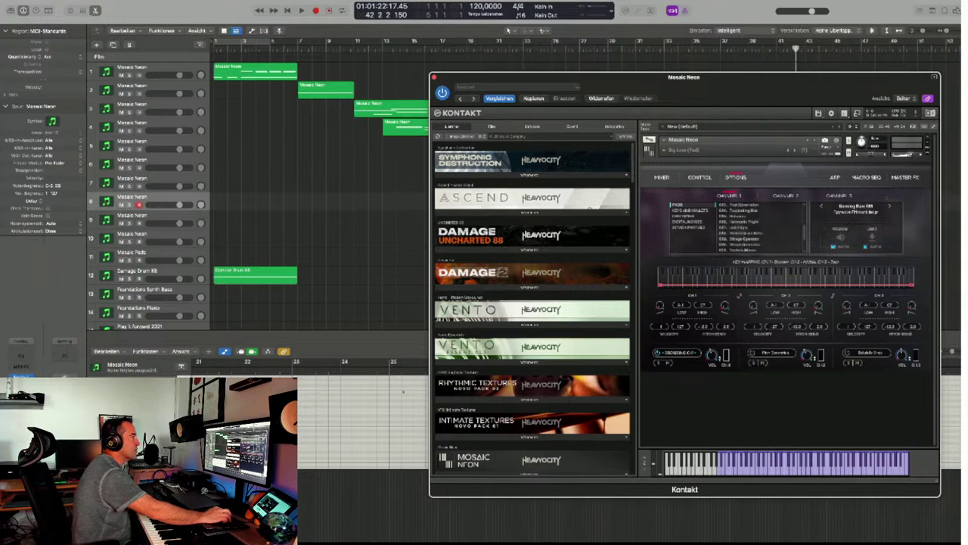
{"action": "scroll", "coordinate": [760, 223], "scroll_direction": "up", "scroll_amount": 5}
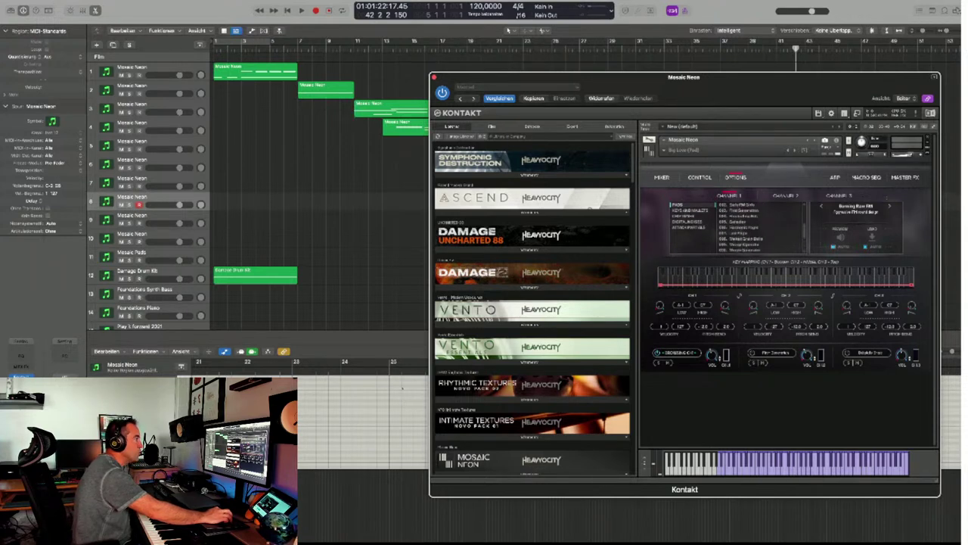
{"action": "scroll", "coordinate": [760, 223], "scroll_direction": "down", "scroll_amount": 3}
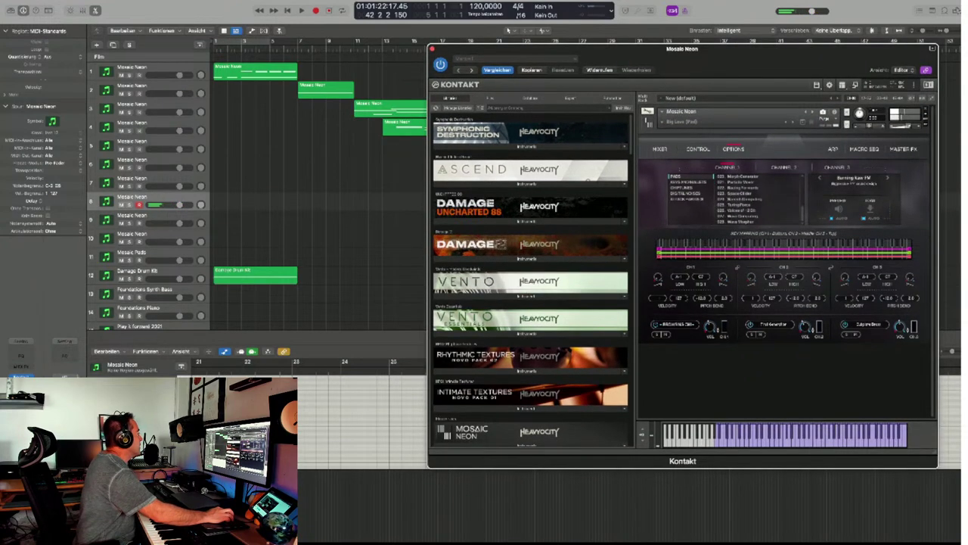
View the Mosaic Neon instruments on tracks 9 and 10, keep track 10 selected, and move its plug-in window clear of the regions.
{"action": "left_click", "coordinate": [133, 215]}
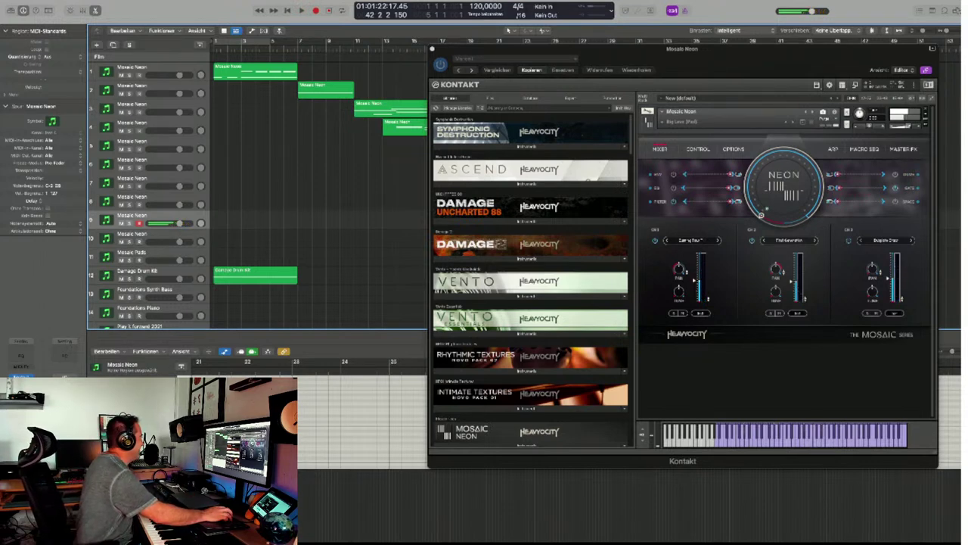
{"action": "left_click", "coordinate": [132, 234]}
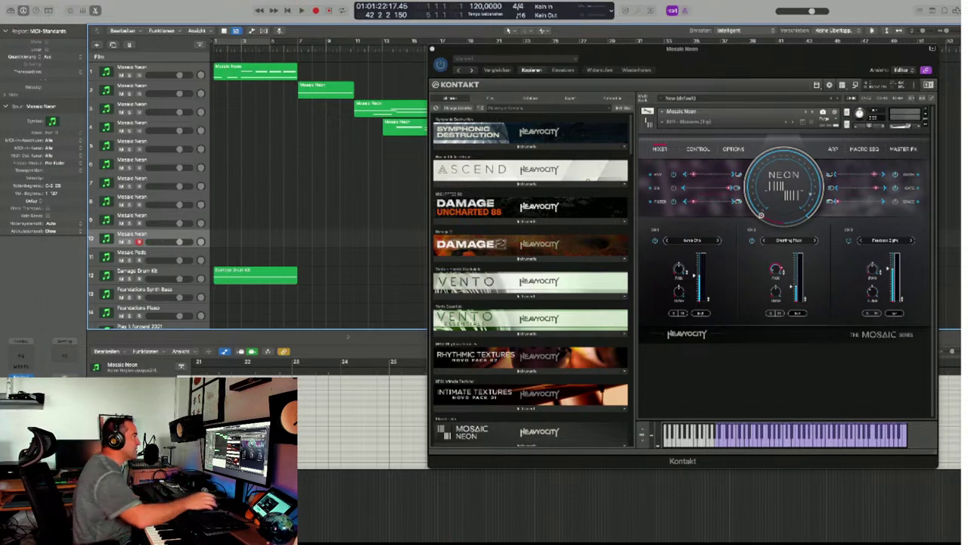
{"action": "scroll", "coordinate": [317, 189], "scroll_direction": "right", "scroll_amount": 5}
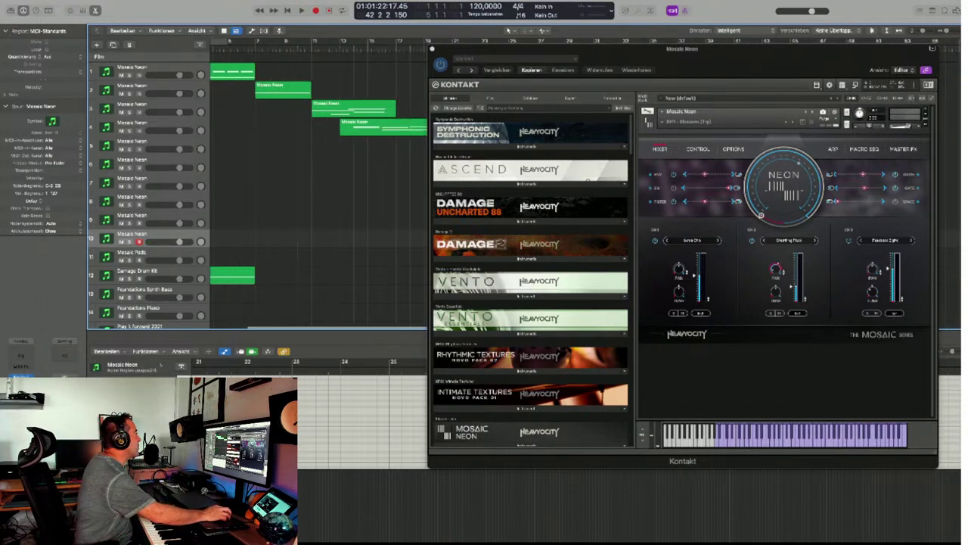
{"action": "left_click_drag", "start_coordinate": [575, 49], "coordinate": [598, 254]}
{"action": "left_click", "coordinate": [342, 291]}
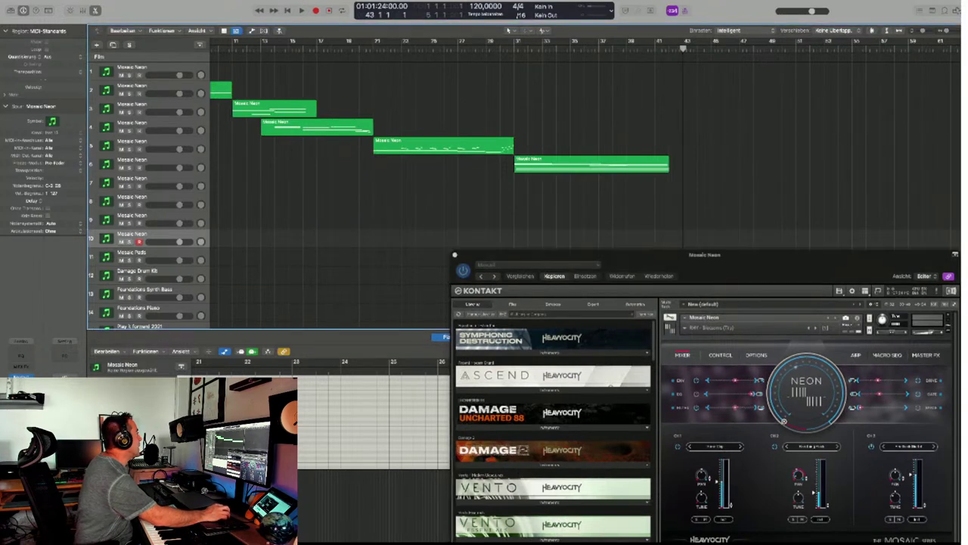
{"action": "scroll", "coordinate": [342, 291], "scroll_direction": "left", "scroll_amount": 5}
{"action": "scroll", "coordinate": [514, 151], "scroll_direction": "right", "scroll_amount": 1}
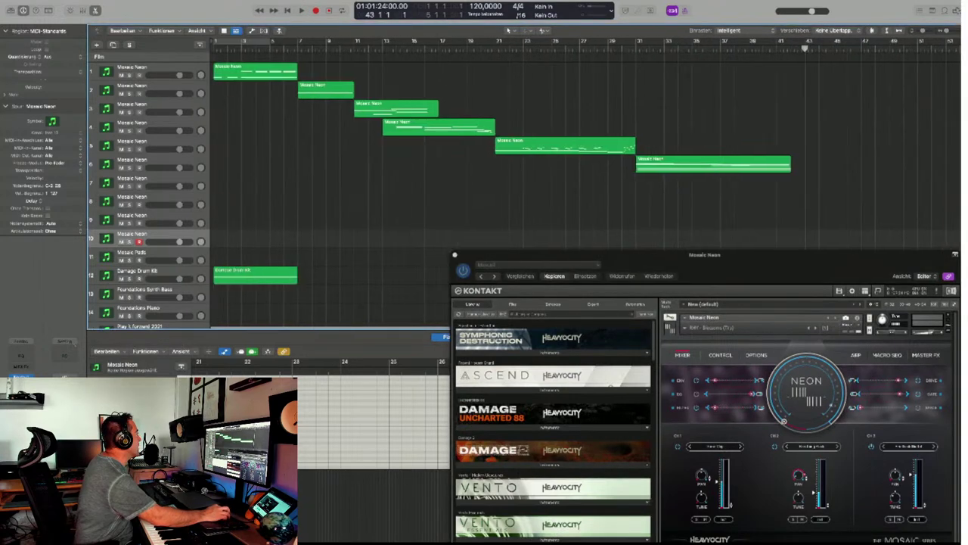
Mute the Mosaic Neon tracks 1 to 6.
{"action": "key", "text": "ctrl+m"}
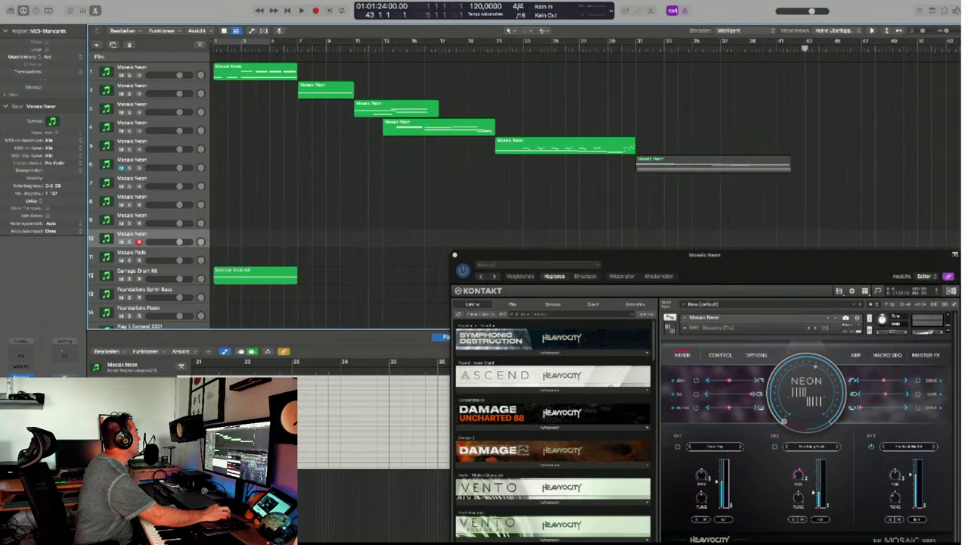
{"action": "key", "text": "ctrl+m"}
{"action": "key", "text": "ctrl+m"}
{"action": "key", "text": "ctrl+m"}
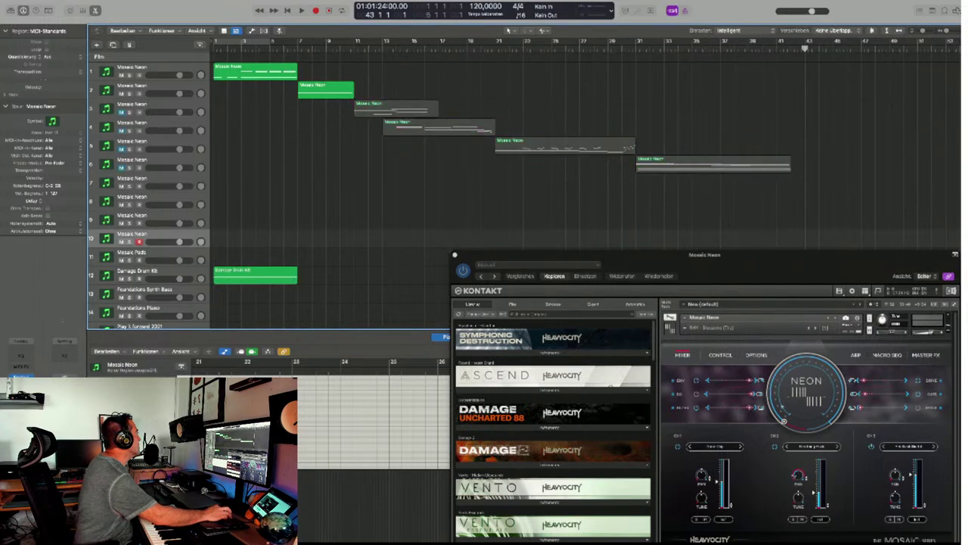
{"action": "key", "text": "ctrl+m"}
{"action": "key", "text": "ctrl+m"}
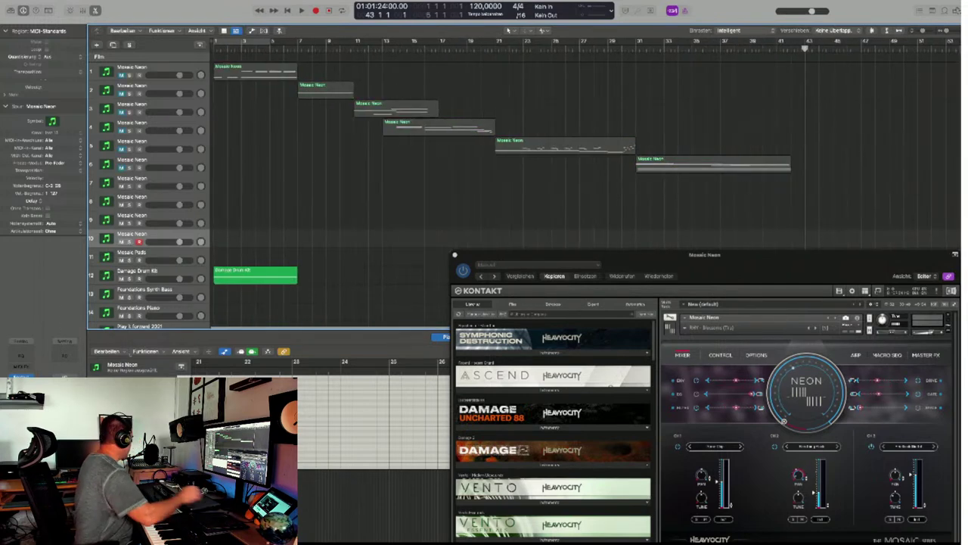
Record a Mosaic Neon part on track 10 from the project start to about bar 10.
{"action": "key", "text": "Return"}
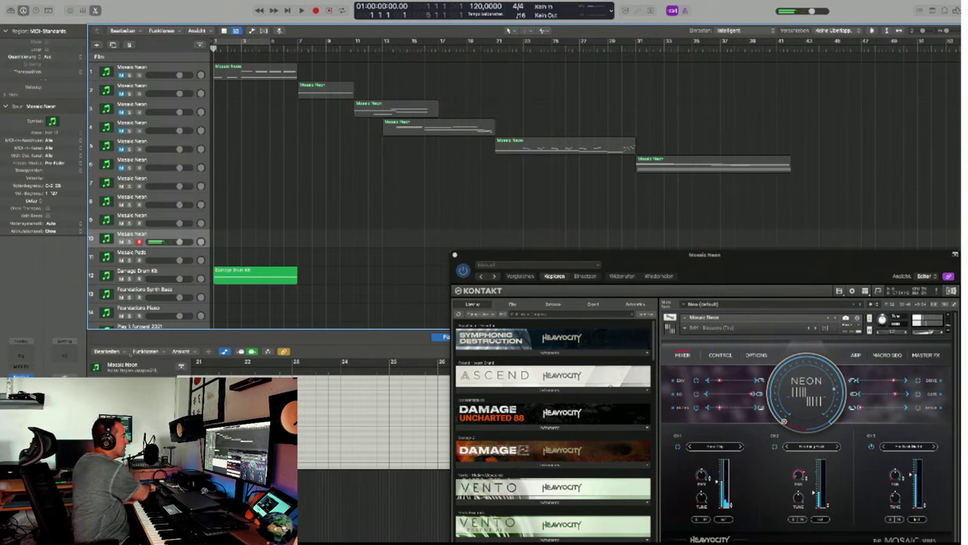
{"action": "key", "text": "r"}
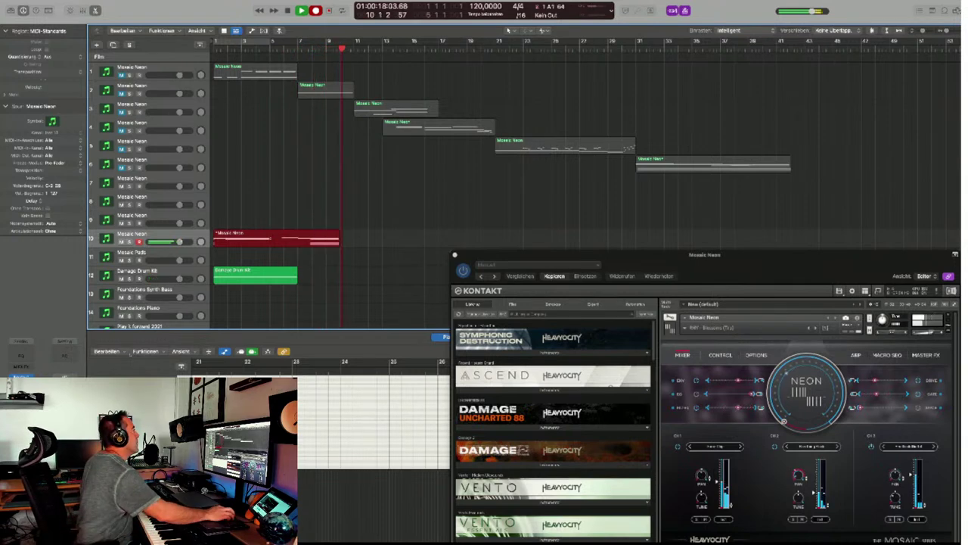
{"action": "key", "text": "space"}
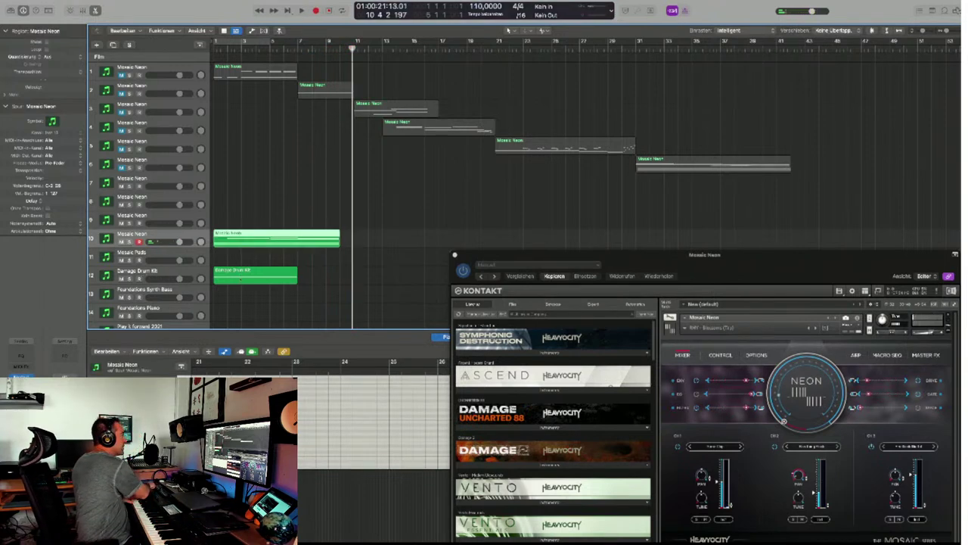
Play back the new track 10 recording from the project start and select all the notes in its region.
{"action": "key", "text": "Return"}
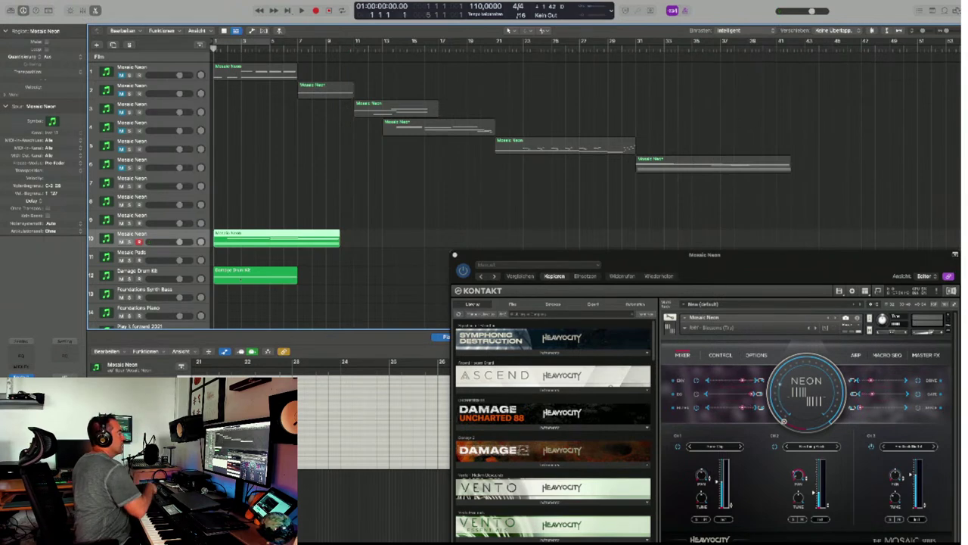
{"action": "key", "text": "space"}
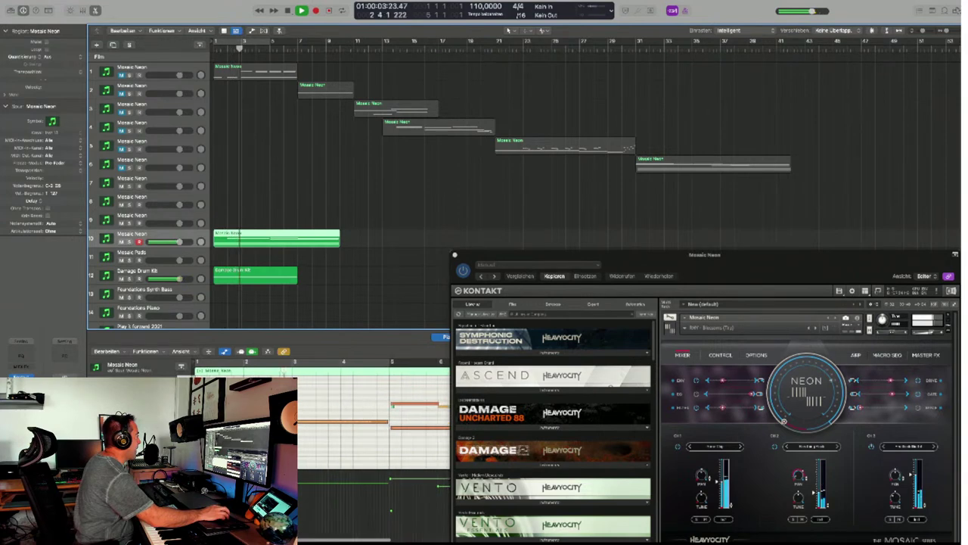
{"action": "key", "text": "super+a"}
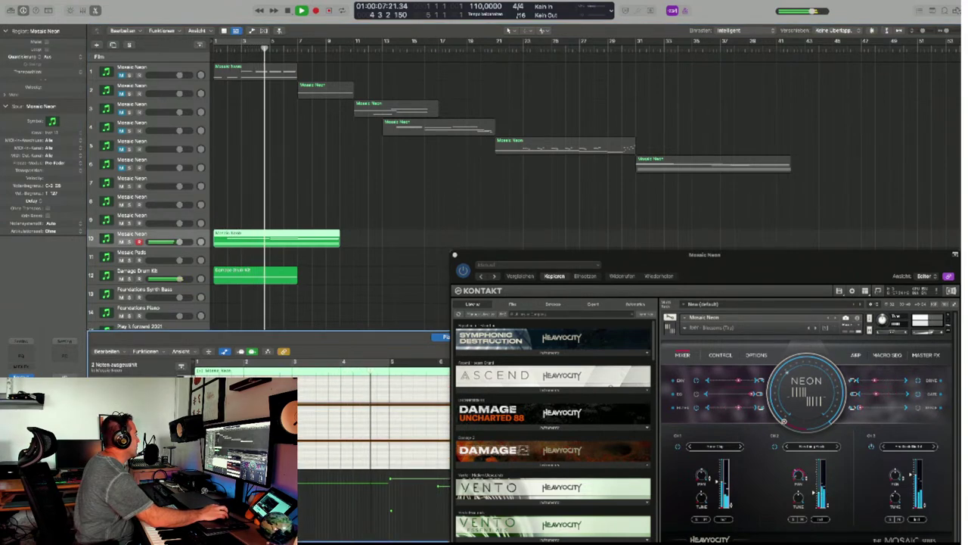
{"action": "key", "text": "space"}
Select the Foundations Synth Bass track and audition presets such as Angry Pulsars, Grinding Gears and Swelling Organs, settling on Alarming Sweeps (RHY).
{"action": "left_click", "coordinate": [143, 290]}
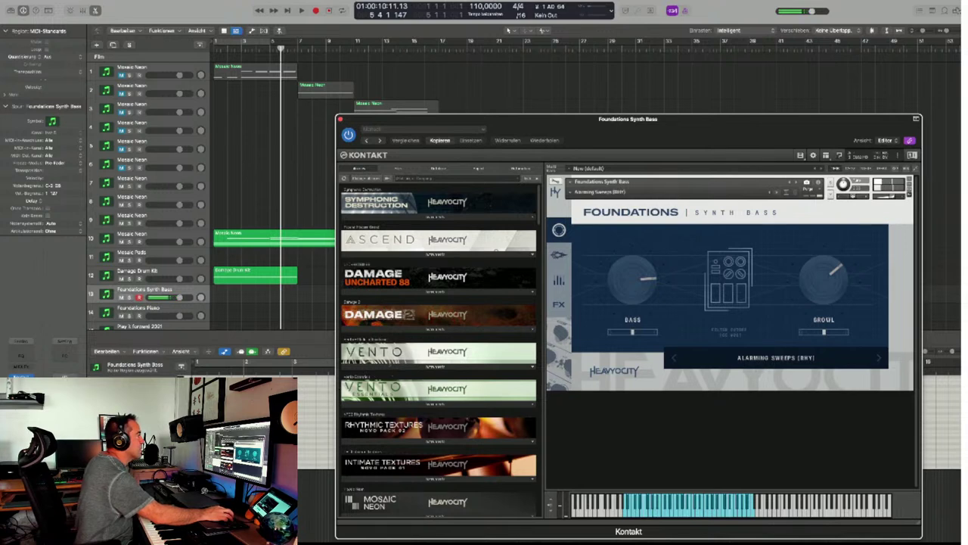
{"action": "key", "text": "]"}
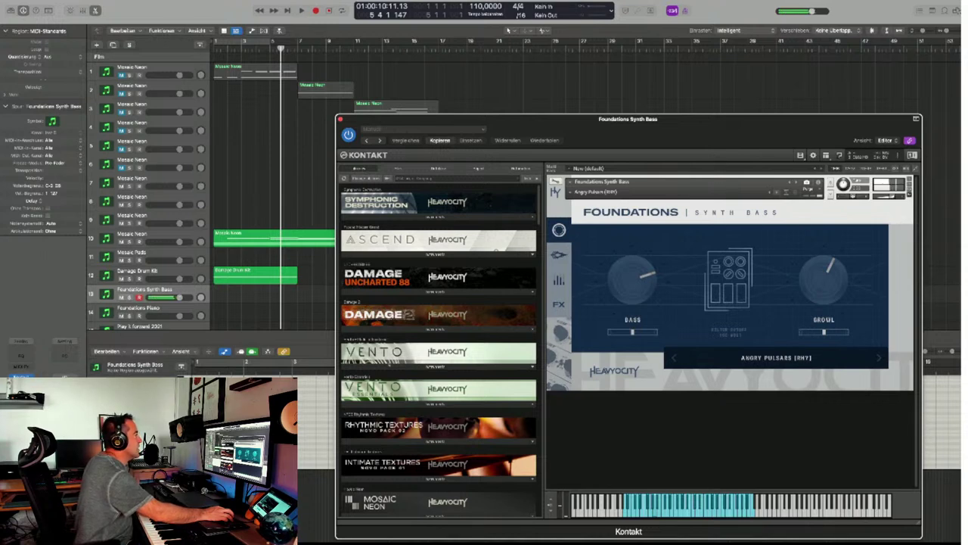
{"action": "key", "text": "]"}
{"action": "key", "text": "]"}
{"action": "key", "text": "]"}
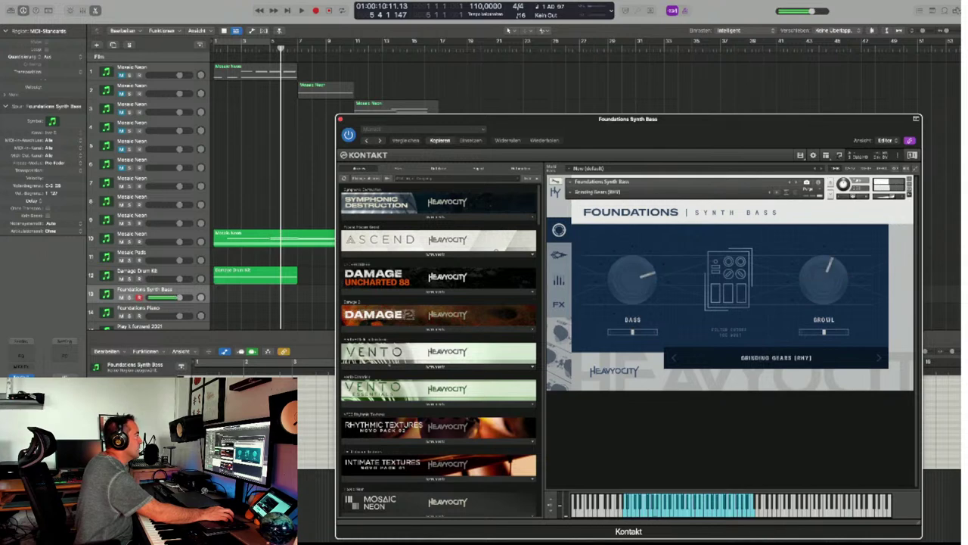
{"action": "key", "text": "]"}
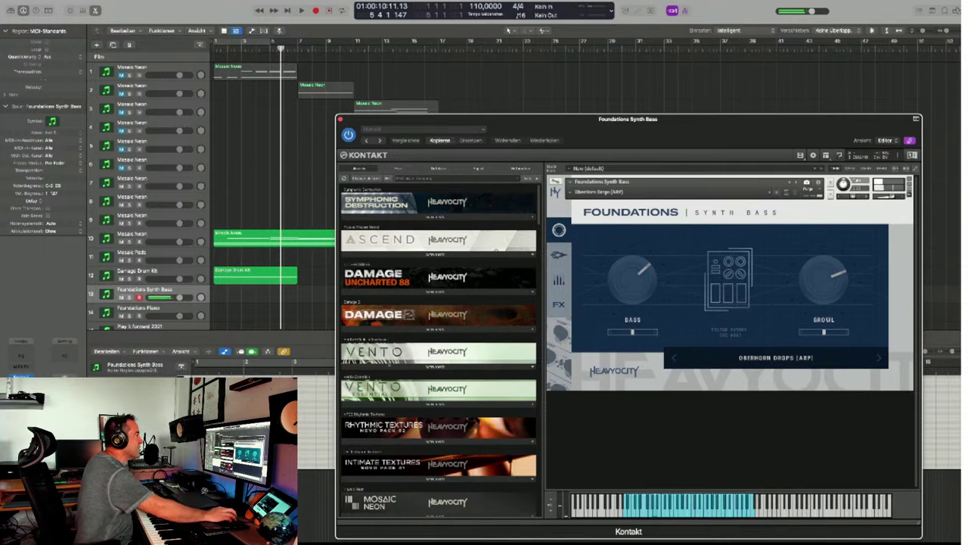
{"action": "key", "text": "]"}
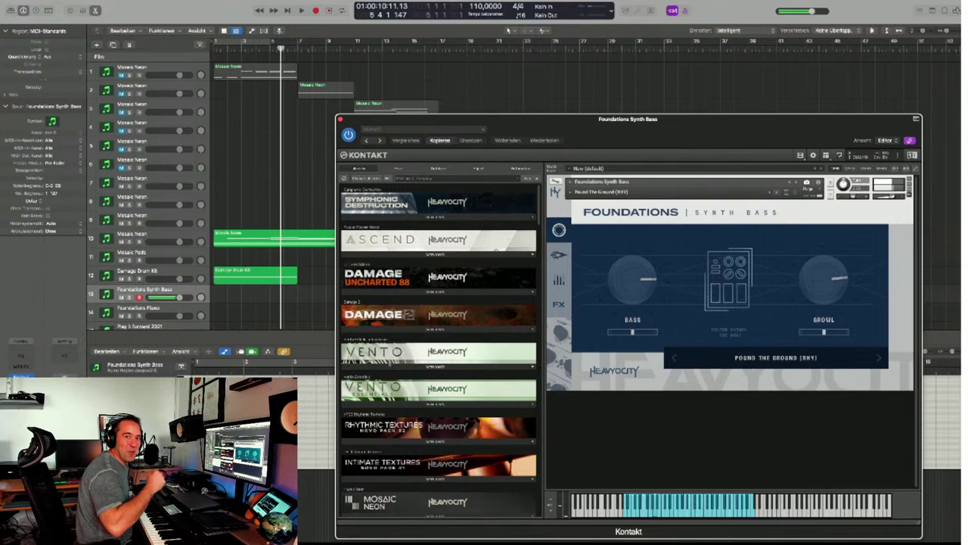
{"action": "key", "text": "]"}
{"action": "key", "text": "]"}
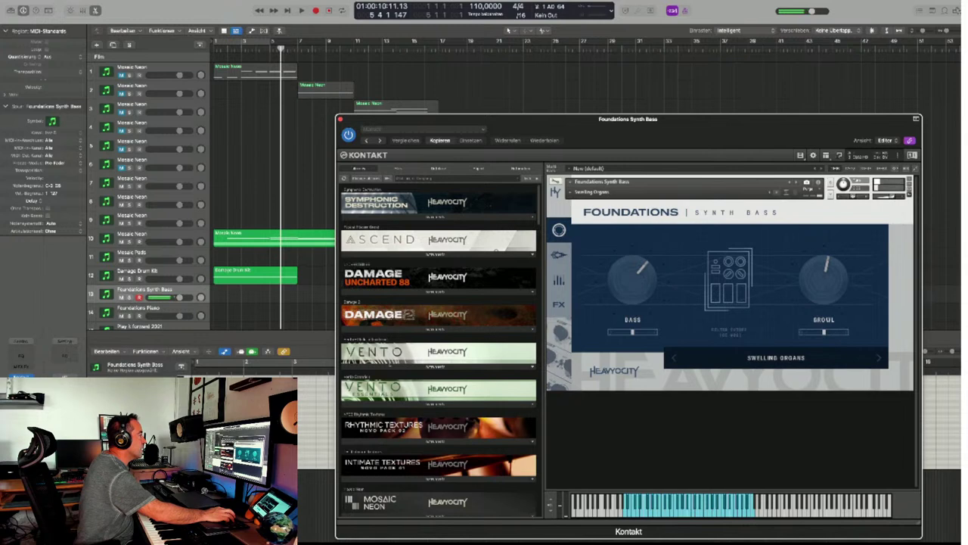
{"action": "key", "text": "]"}
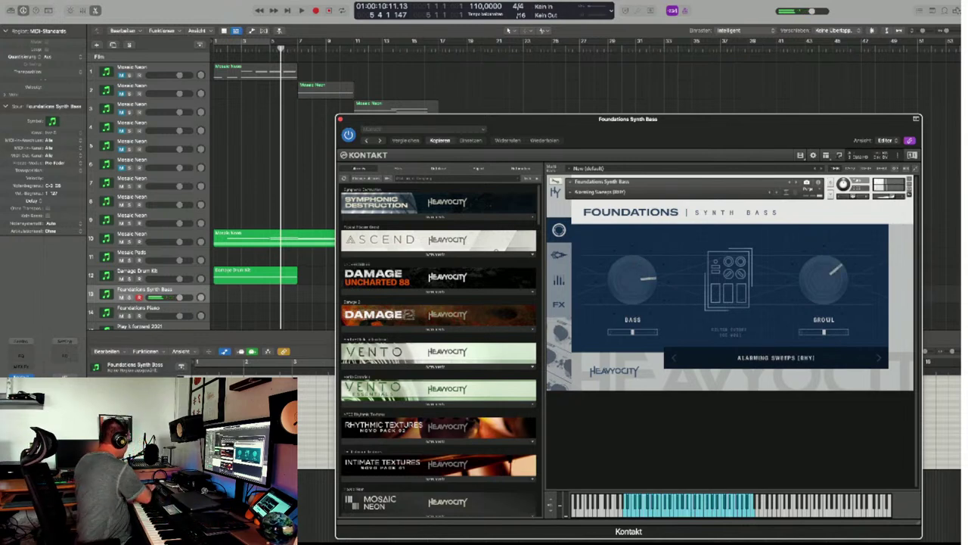
Record a Foundations Synth Bass part with Alarming Sweeps (RHY) from the project start to about bar 10.
{"action": "key", "text": "Return"}
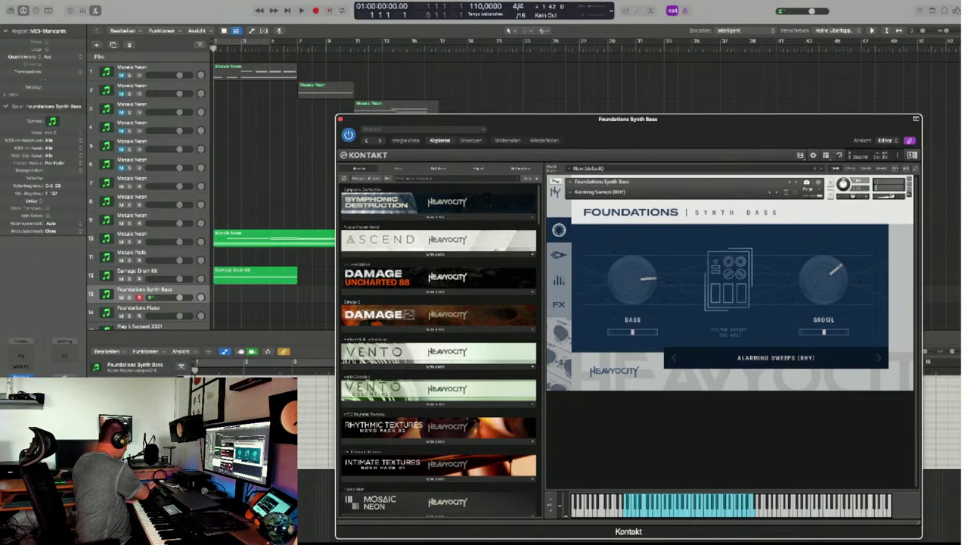
{"action": "key", "text": "r"}
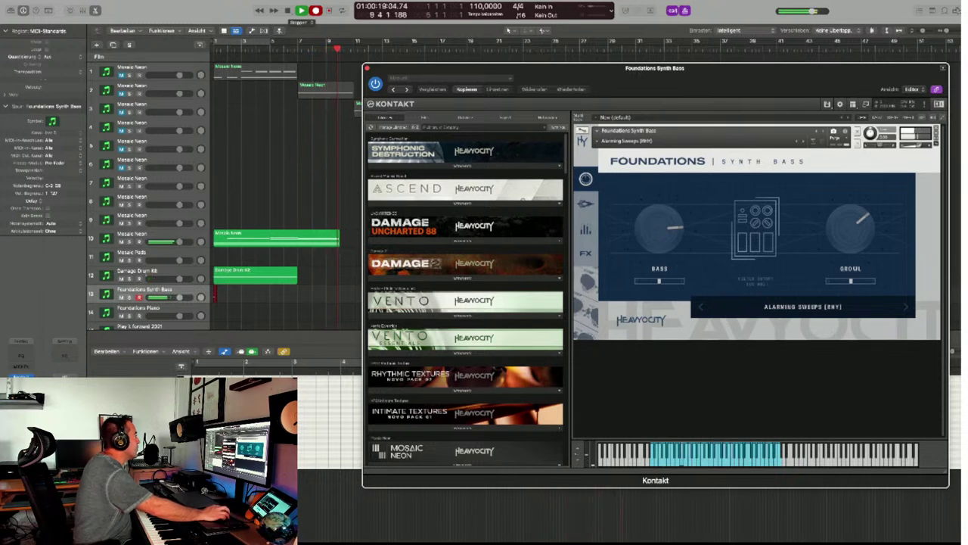
{"action": "key", "text": "space"}
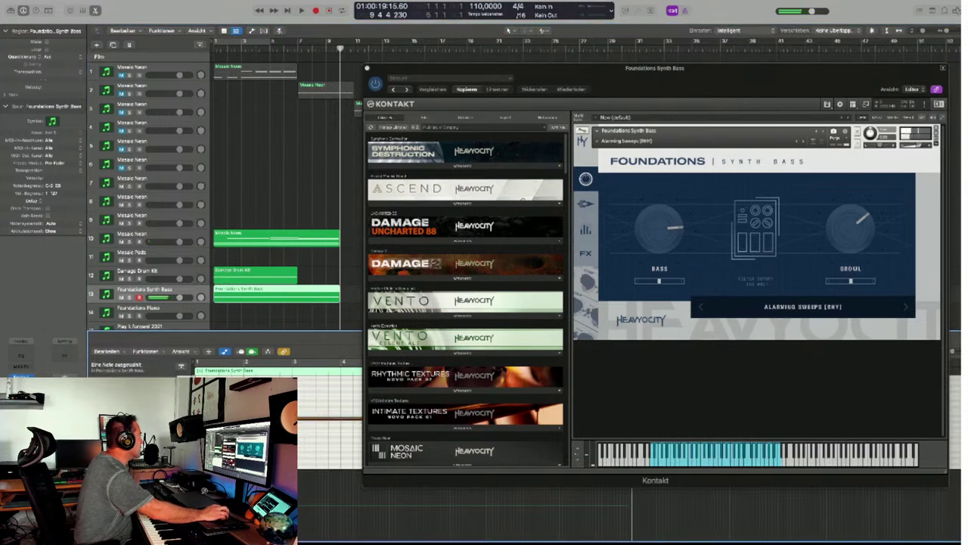
Solo the Mosaic Neon part on track 10, select its region and pick a single note in it.
{"action": "key", "text": "s"}
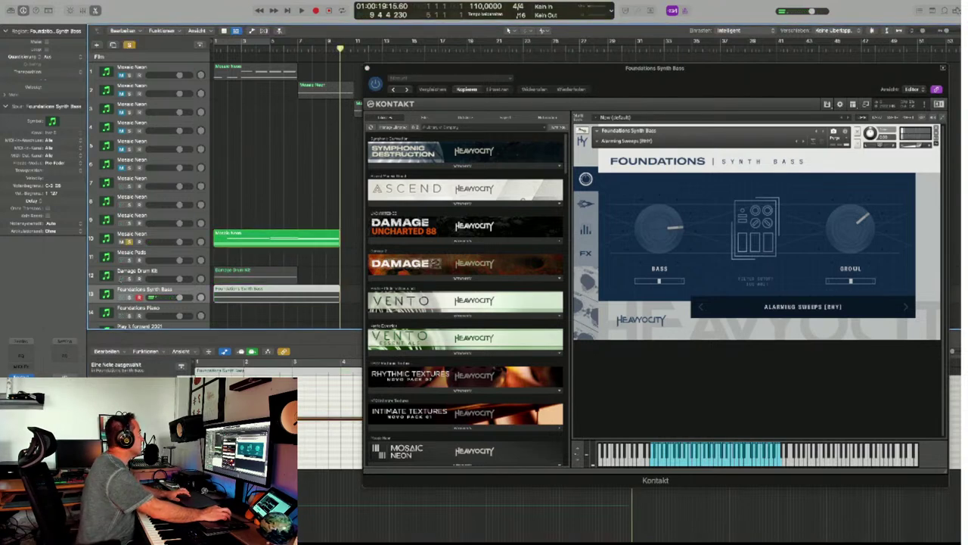
{"action": "left_click", "coordinate": [276, 235]}
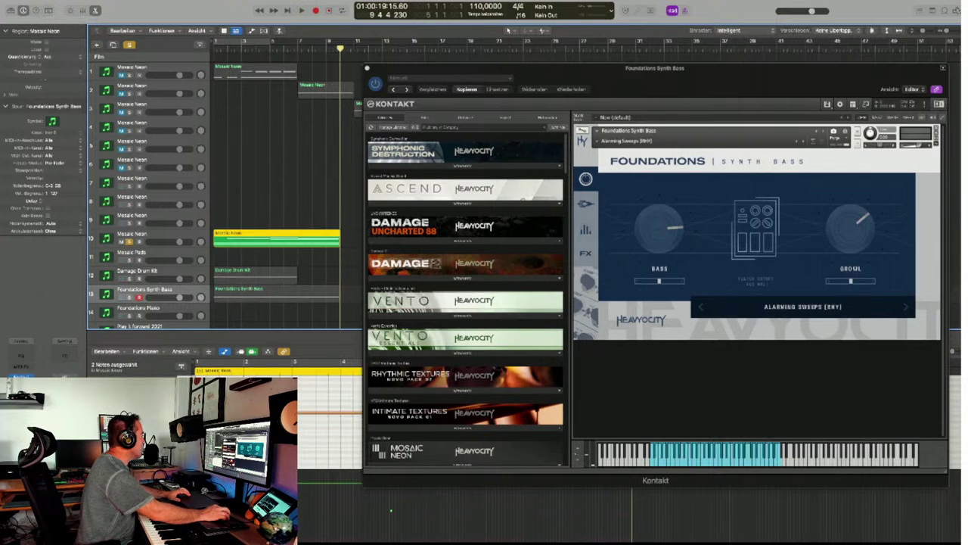
{"action": "left_click", "coordinate": [303, 443]}
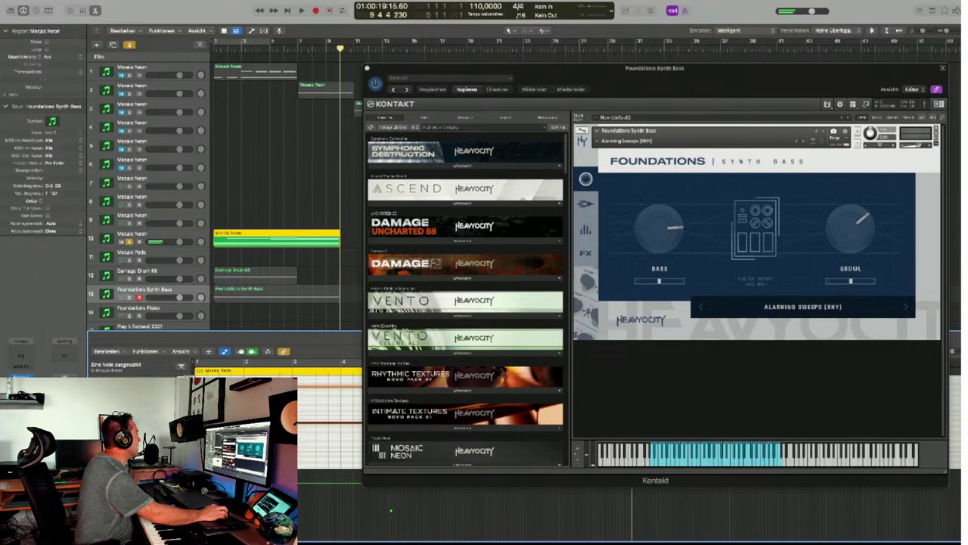
Select Mosaic Neon track 10 and examine its instrument's Mixer, Control and Options pages, including the channel 1 sound source.
{"action": "left_click", "coordinate": [133, 237]}
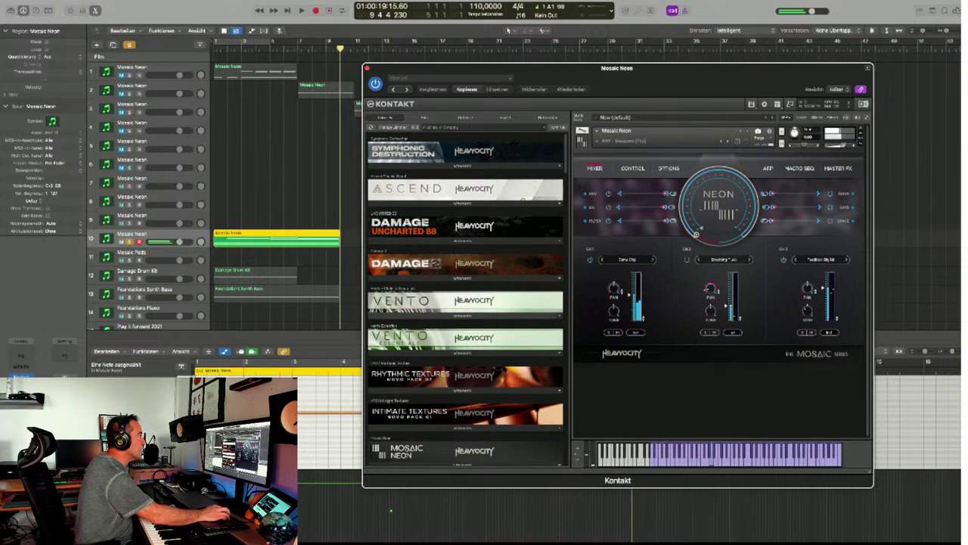
{"action": "left_click", "coordinate": [633, 168]}
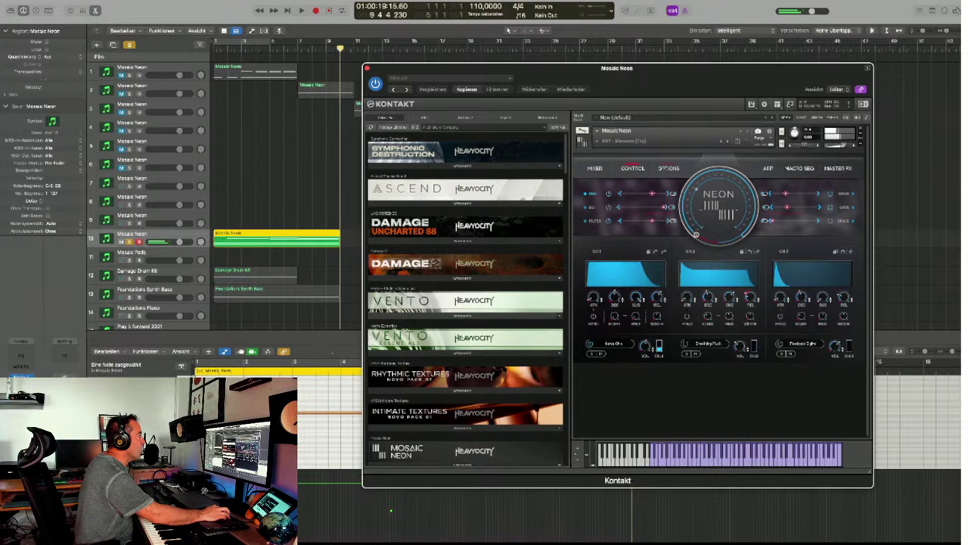
{"action": "left_click", "coordinate": [669, 168]}
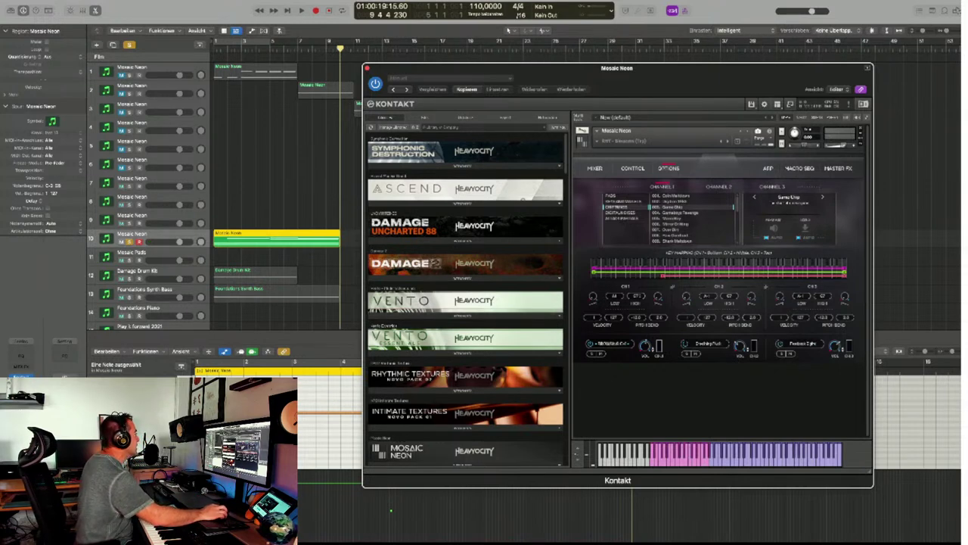
Add Foundations Synth Bass to the solo and play it with Mosaic Neon track 10 from the project start.
{"action": "left_click", "coordinate": [276, 294]}
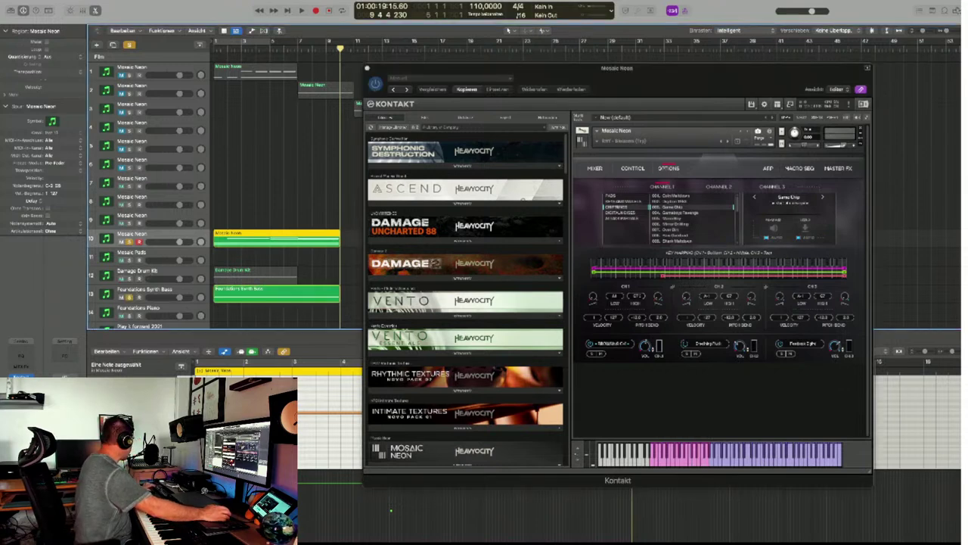
{"action": "key", "text": "Return"}
{"action": "key", "text": "space"}
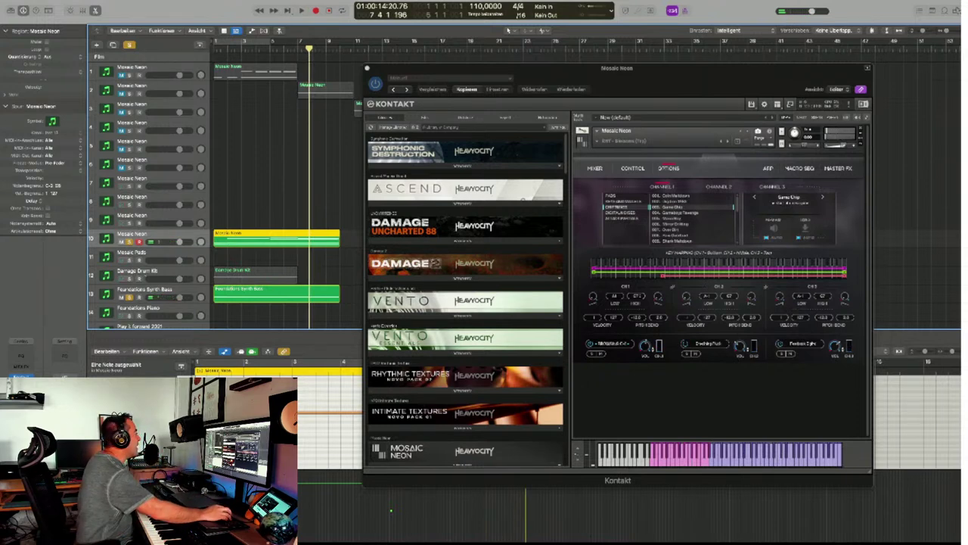
Add Damage Drum Kit to the solo and record a further drum part on its track from about bar 7 to bar 11.
{"action": "left_click", "coordinate": [250, 275]}
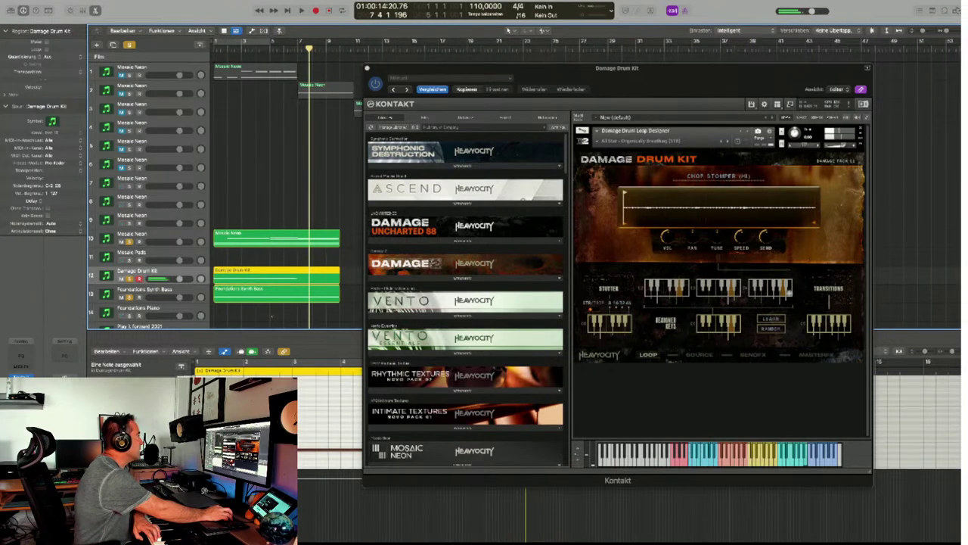
{"action": "left_click_drag", "start_coordinate": [529, 67], "coordinate": [567, 21]}
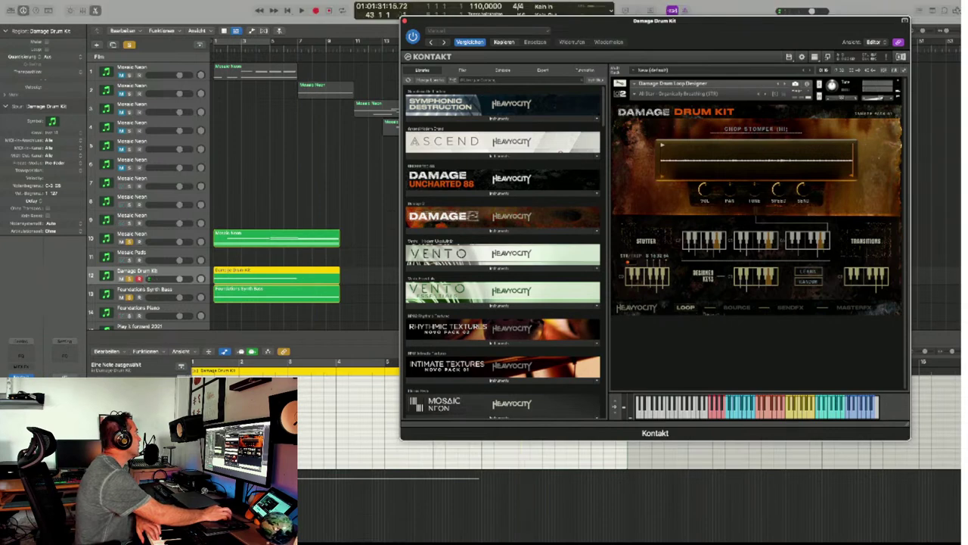
{"action": "key", "text": "space"}
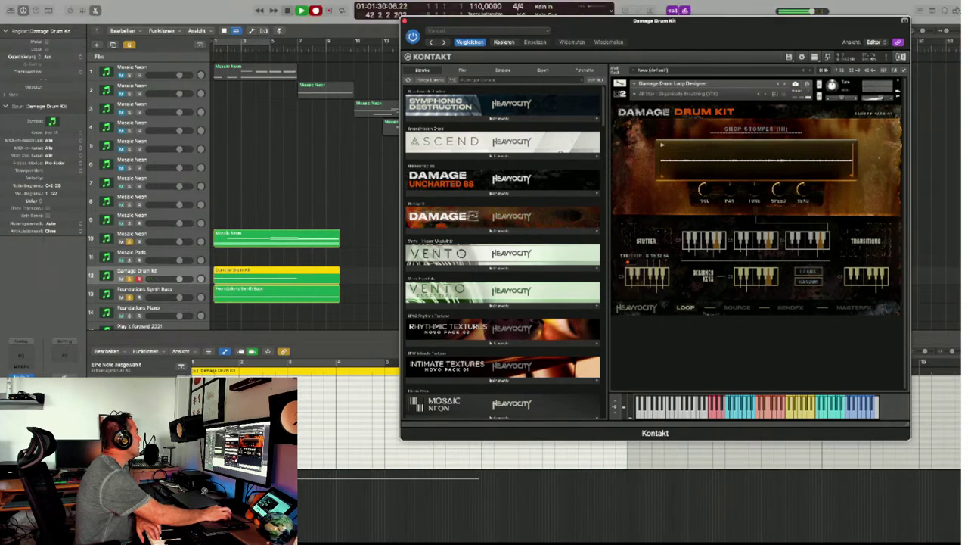
{"action": "key", "text": "Return"}
{"action": "key", "text": "space"}
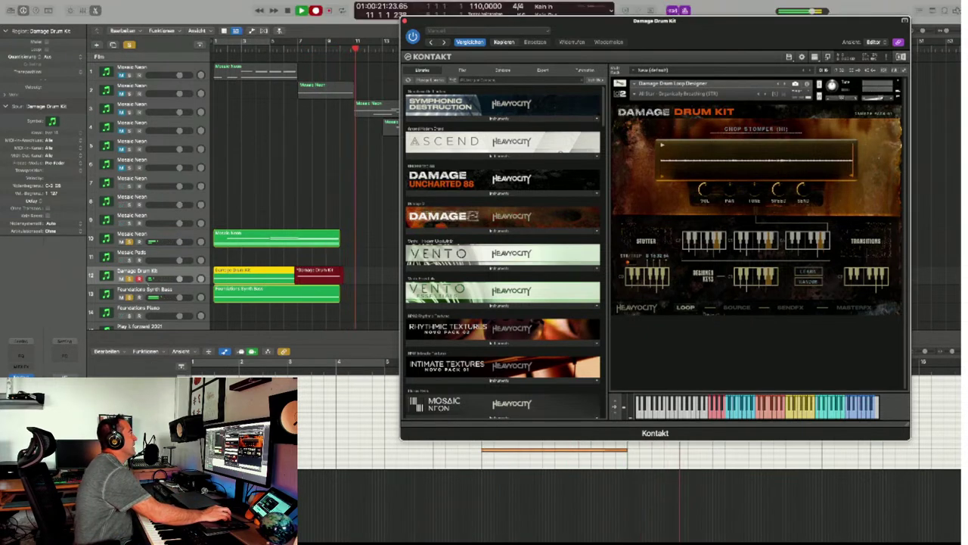
{"action": "key", "text": "space"}
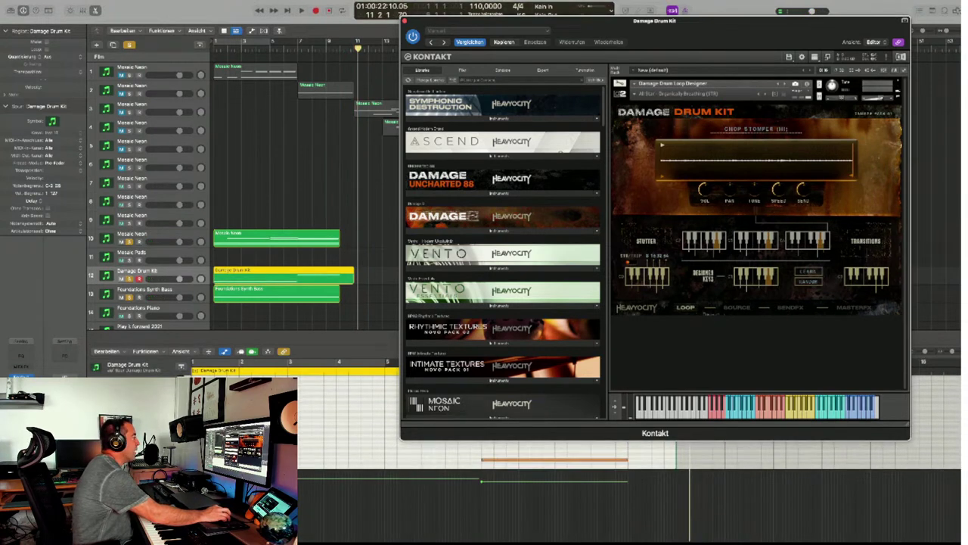
Select the newly recorded note in the Damage Drum Kit region and take the tracks out of solo.
{"action": "left_click", "coordinate": [552, 458]}
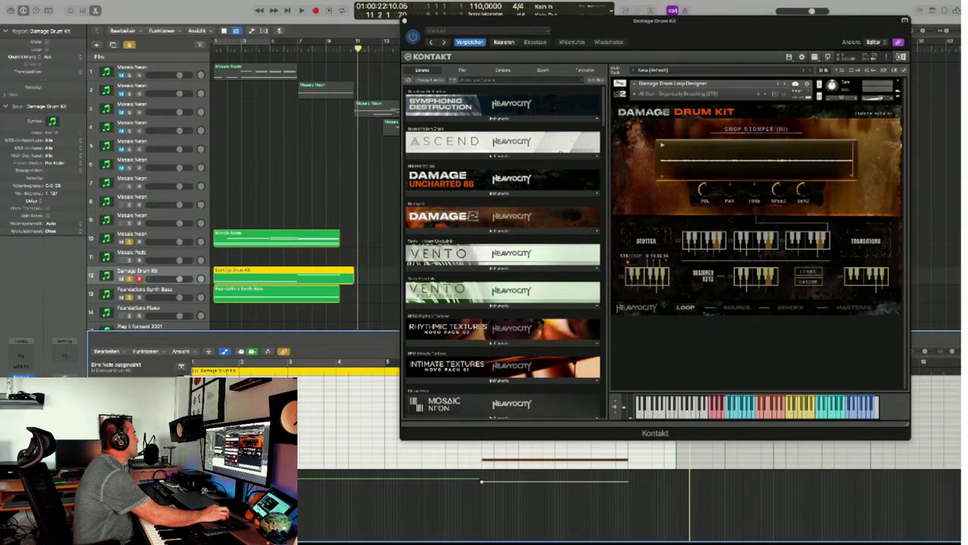
{"action": "key", "text": "m"}
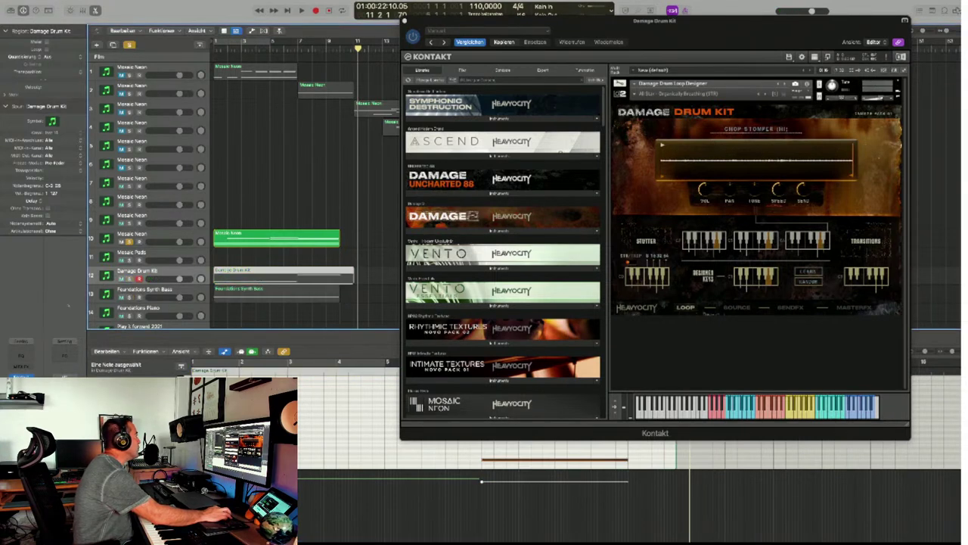
{"action": "key", "text": "m"}
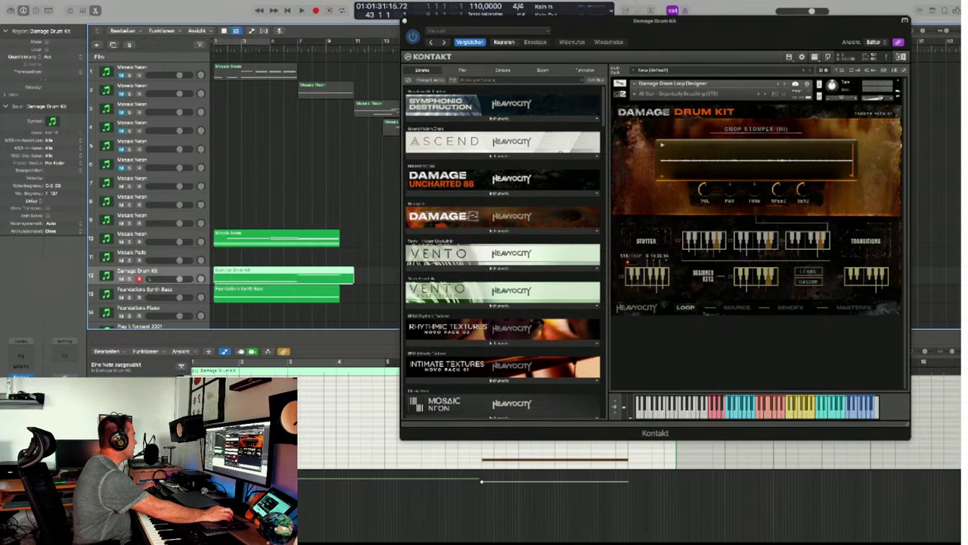
Mute Damage Drum Kit and Foundations Synth Bass, play the Mosaic Neon part from the project start, and select track 10.
{"action": "key", "text": "space"}
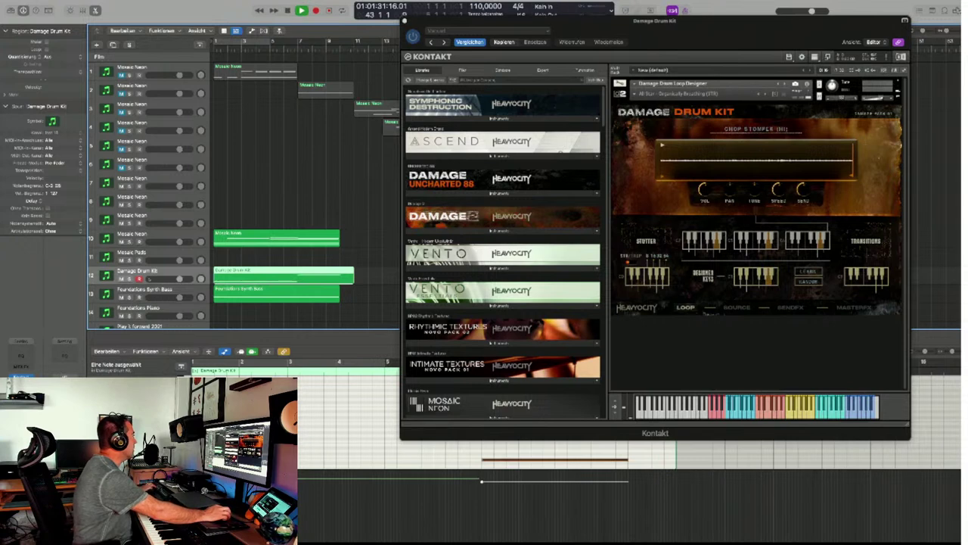
{"action": "key", "text": "m"}
{"action": "key", "text": "m"}
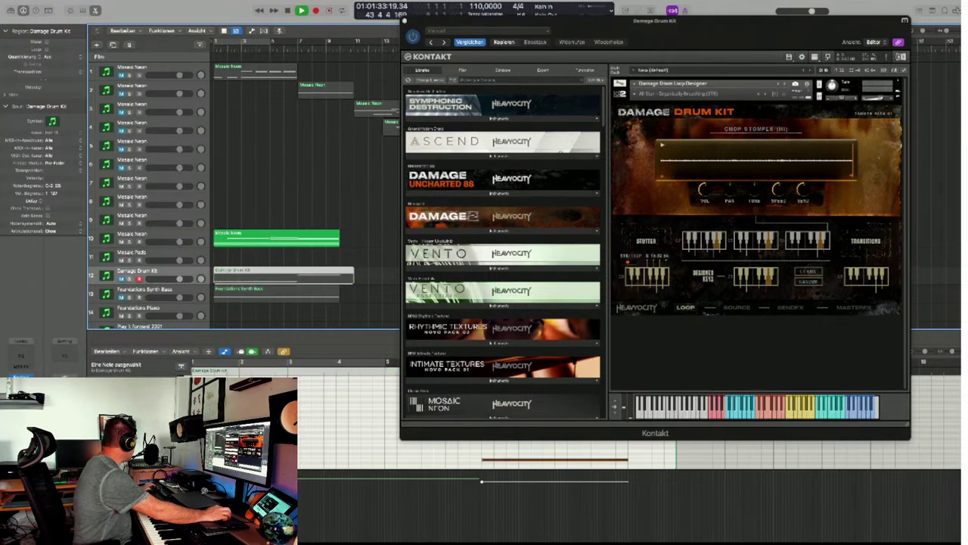
{"action": "key", "text": "space"}
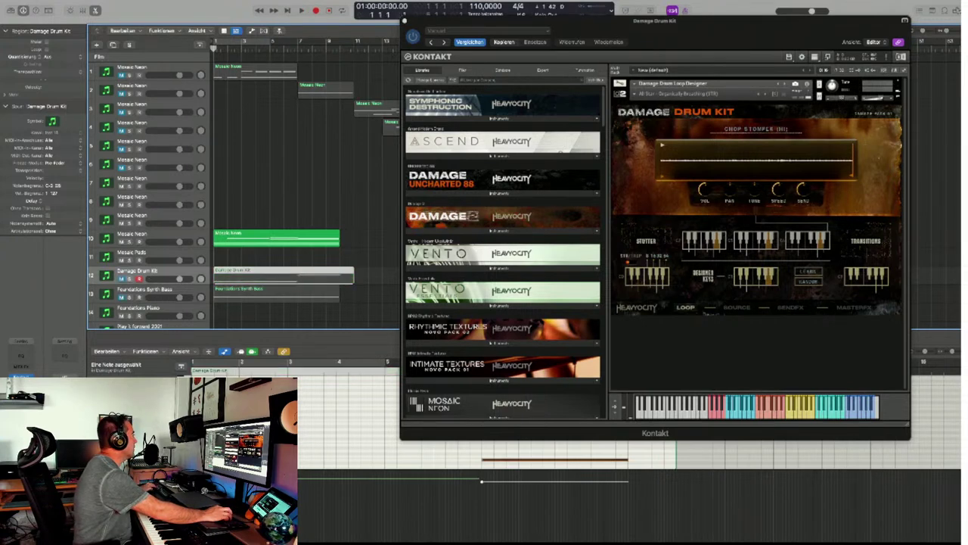
{"action": "key", "text": "space"}
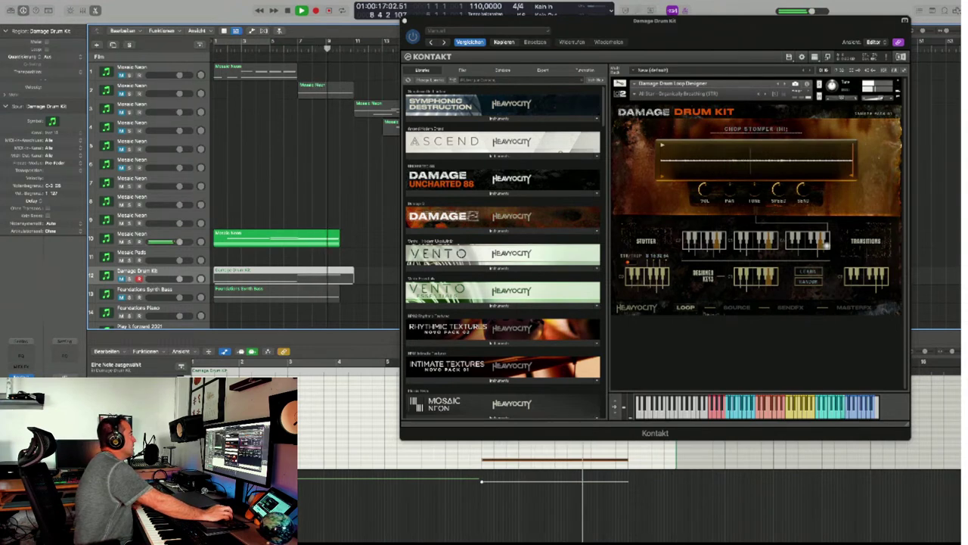
{"action": "key", "text": "Up"}
{"action": "key", "text": "Up"}
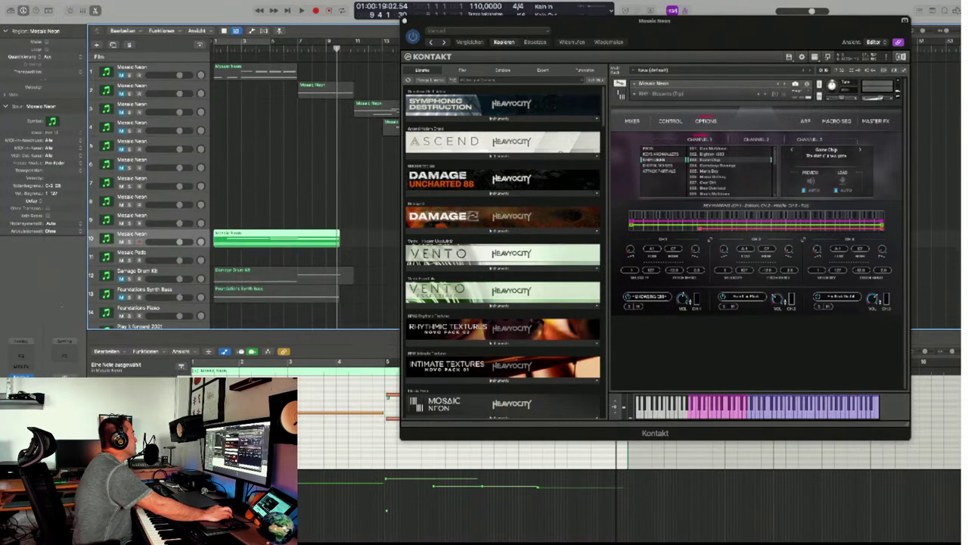
{"action": "left_click", "coordinate": [256, 71], "text": "shift"}
{"action": "left_click", "coordinate": [326, 90], "text": "shift"}
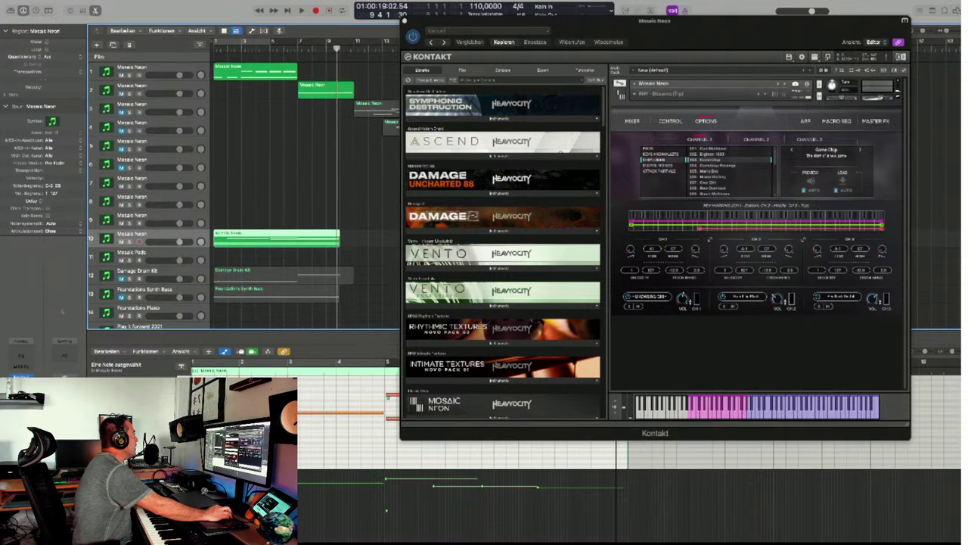
{"action": "left_click", "coordinate": [325, 89], "text": "shift"}
{"action": "left_click", "coordinate": [256, 70], "text": "shift"}
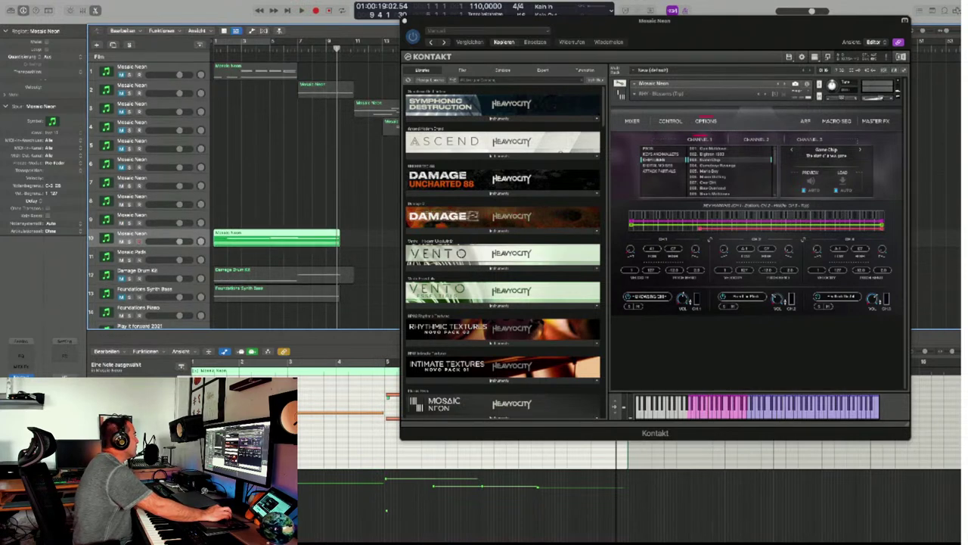
Unmute the Damage Drum Kit and Foundations Synth Bass parts and select the Mosaic Pads track.
{"action": "left_click", "coordinate": [287, 274], "text": "shift"}
{"action": "left_click", "coordinate": [280, 293], "text": "shift"}
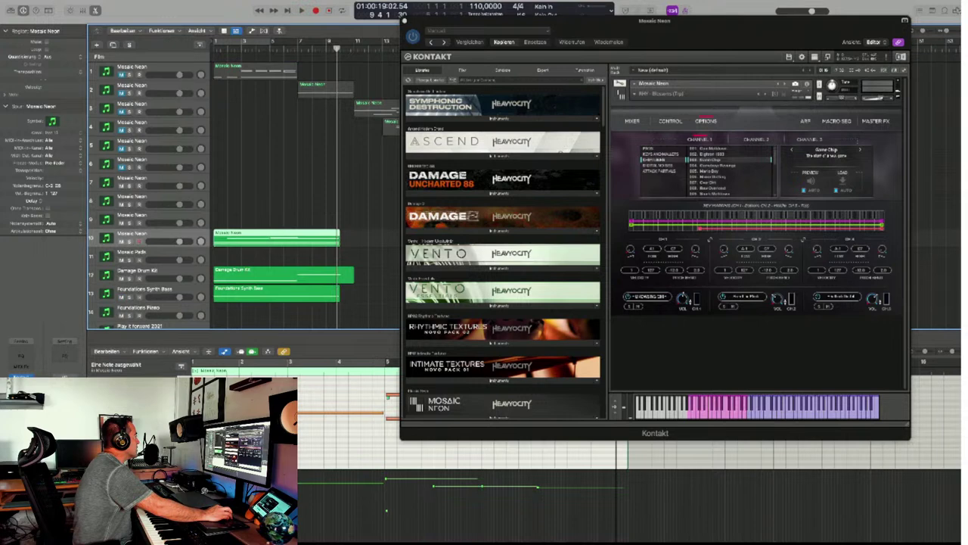
{"action": "left_click", "coordinate": [132, 252]}
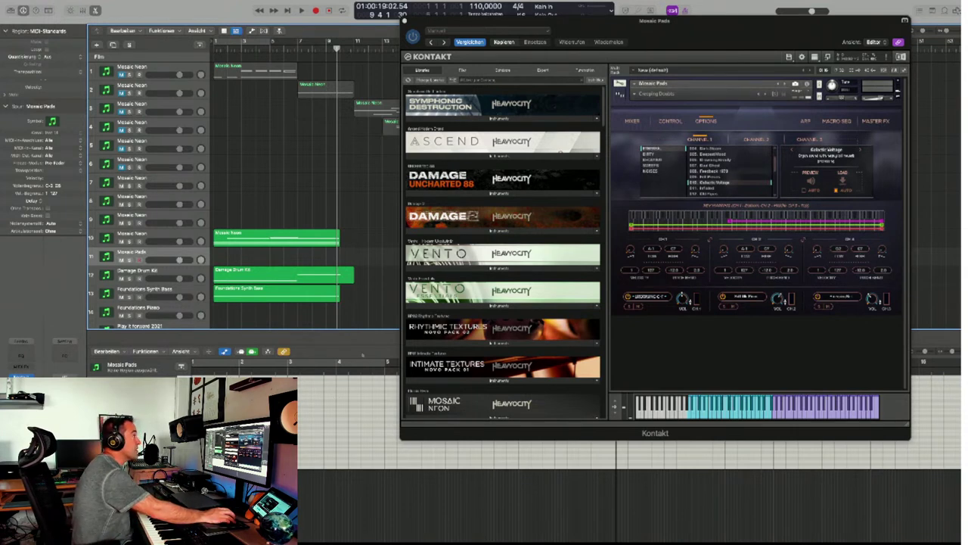
Browse the factory preset categories of Mosaic Pads, including the Tonal group, without changing the preset.
{"action": "left_click", "coordinate": [647, 93]}
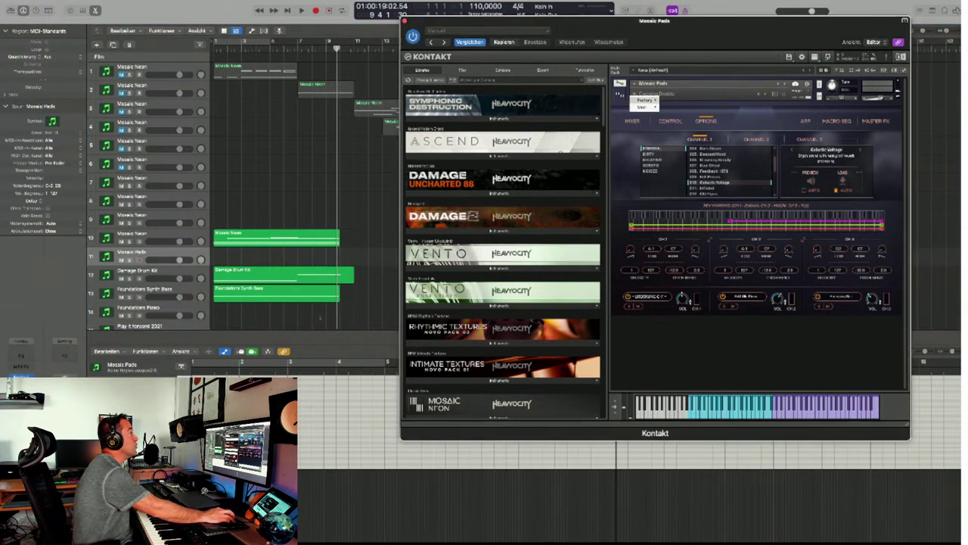
{"action": "mouse_move", "coordinate": [643, 100]}
{"action": "mouse_move", "coordinate": [675, 100]}
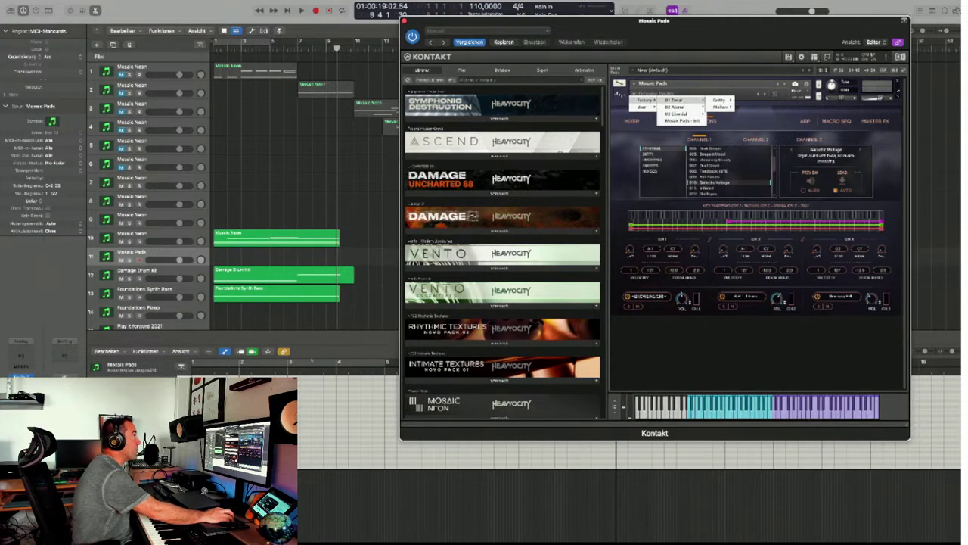
{"action": "key", "text": "Escape"}
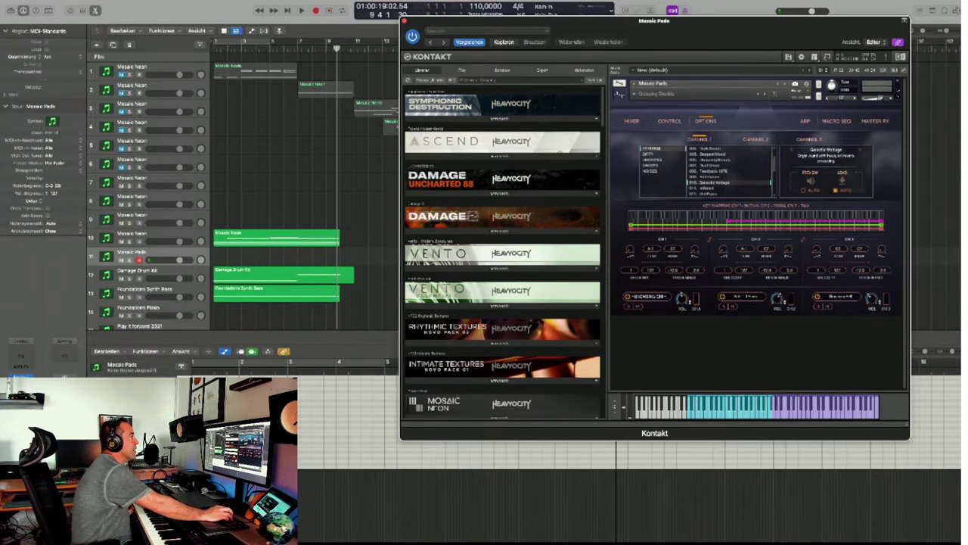
Examine the Mosaic Pads Control, Options and Master FX pages and look through the Kontakt library list.
{"action": "left_click", "coordinate": [631, 120]}
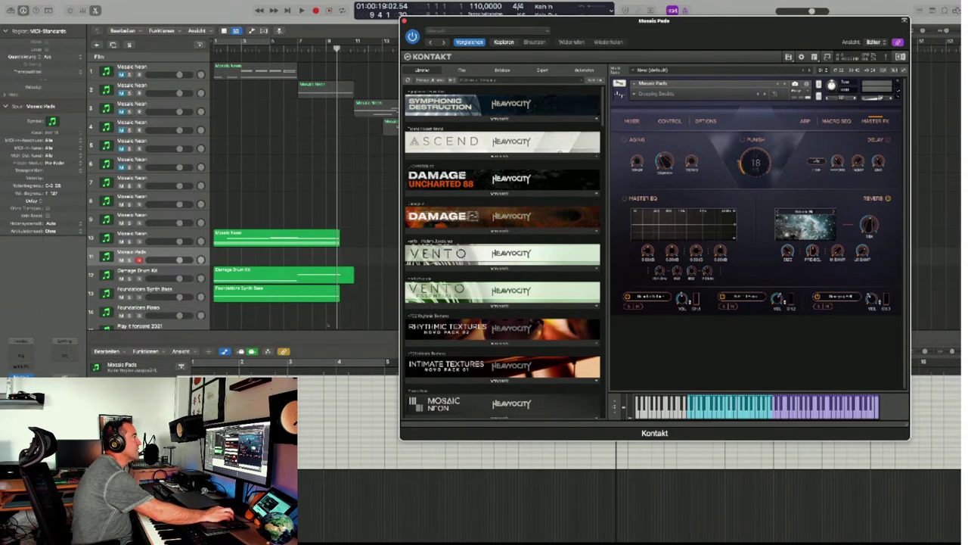
{"action": "left_click", "coordinate": [669, 121]}
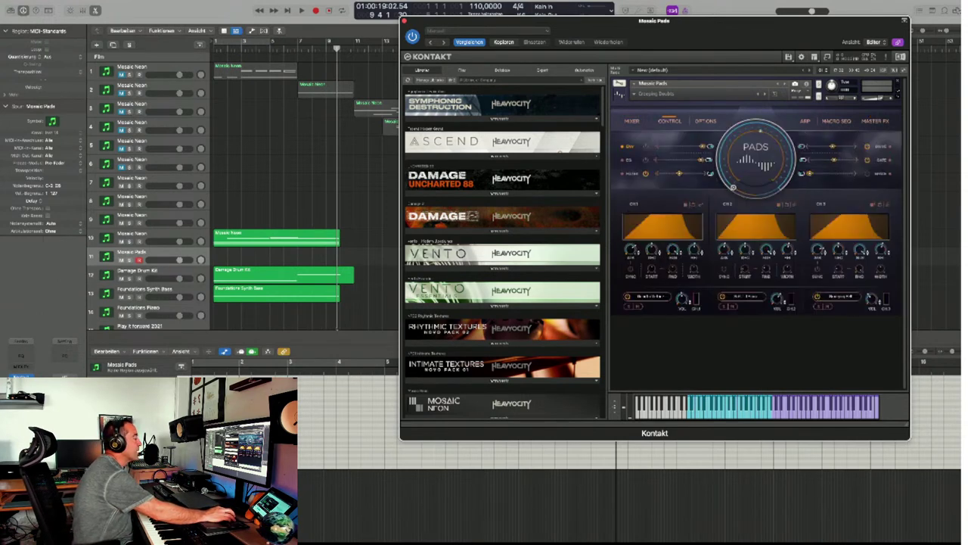
{"action": "left_click", "coordinate": [704, 121]}
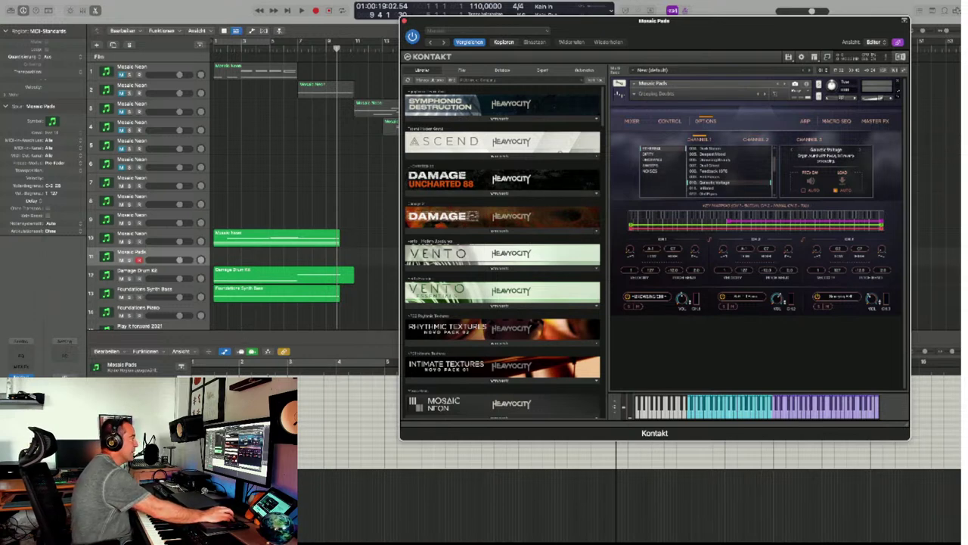
{"action": "scroll", "coordinate": [503, 251], "scroll_direction": "down", "scroll_amount": 3}
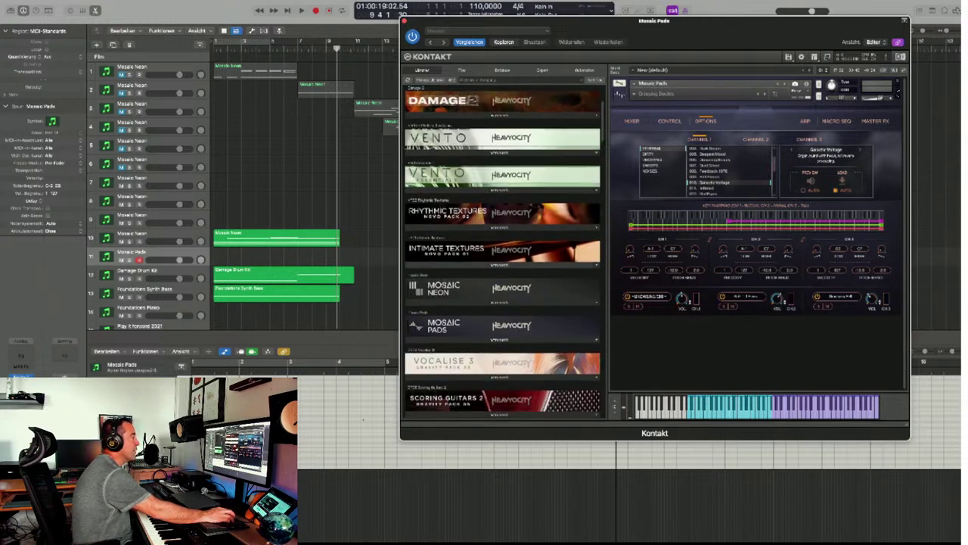
Look further through the Kontakt library list and examine the Mosaic Pads Mixer, Arp, Control and Macro Seq pages.
{"action": "scroll", "coordinate": [561, 320], "scroll_direction": "down", "scroll_amount": 3}
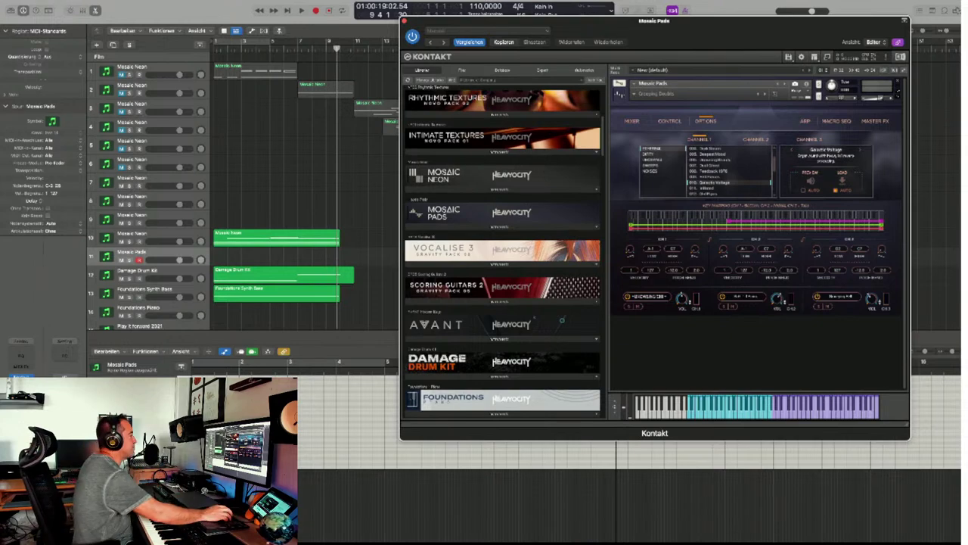
{"action": "scroll", "coordinate": [503, 250], "scroll_direction": "up", "scroll_amount": 6}
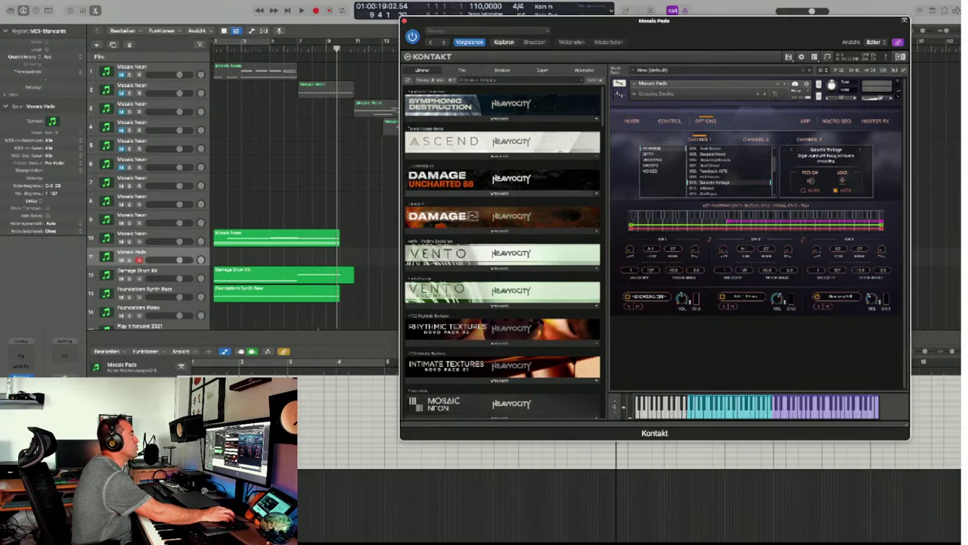
{"action": "left_click", "coordinate": [631, 121]}
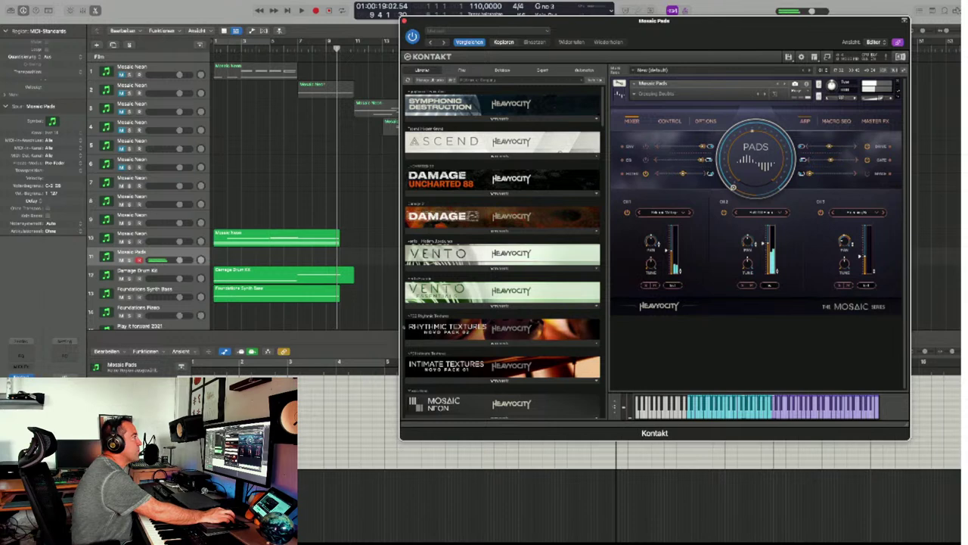
{"action": "left_click", "coordinate": [804, 120]}
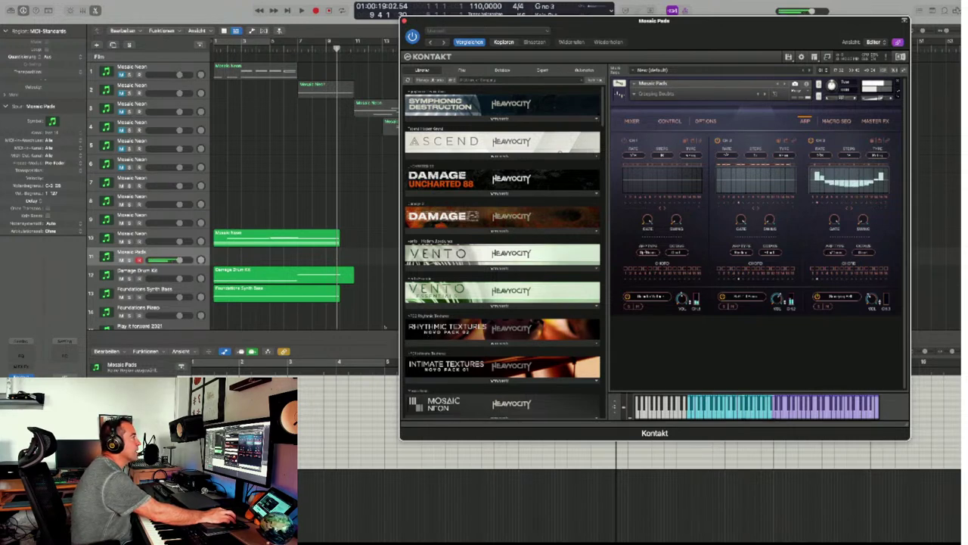
{"action": "left_click", "coordinate": [669, 121]}
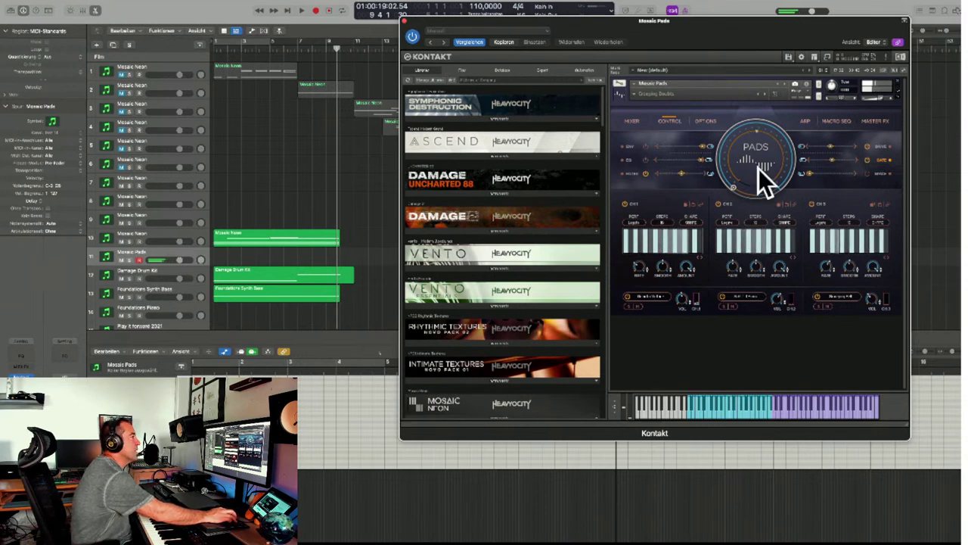
{"action": "left_click", "coordinate": [835, 121]}
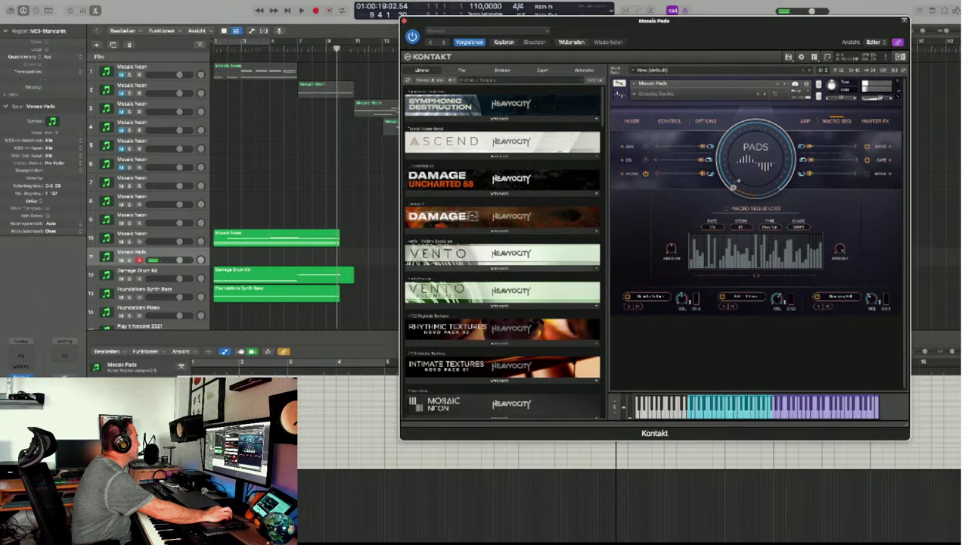
Duplicate Mosaic Neon track 10 and load the arpeggio preset ARP - Triplet Tingles (Trp) on the new track.
{"action": "left_click", "coordinate": [132, 234]}
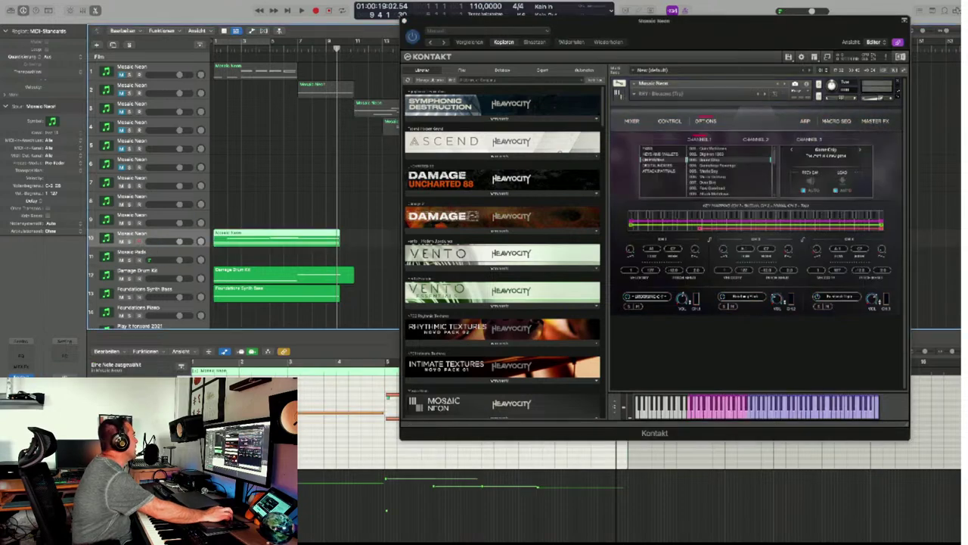
{"action": "key", "text": "super+d"}
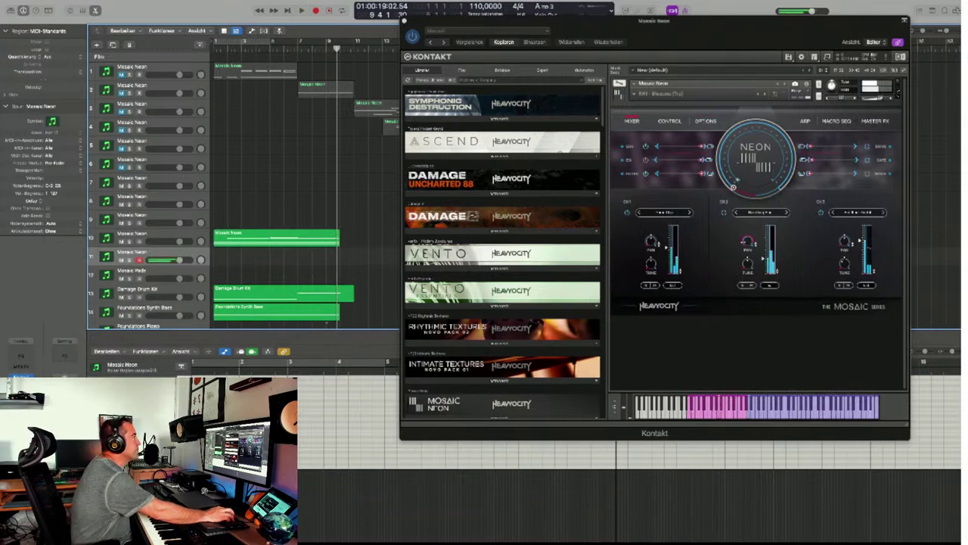
{"action": "left_click", "coordinate": [649, 93]}
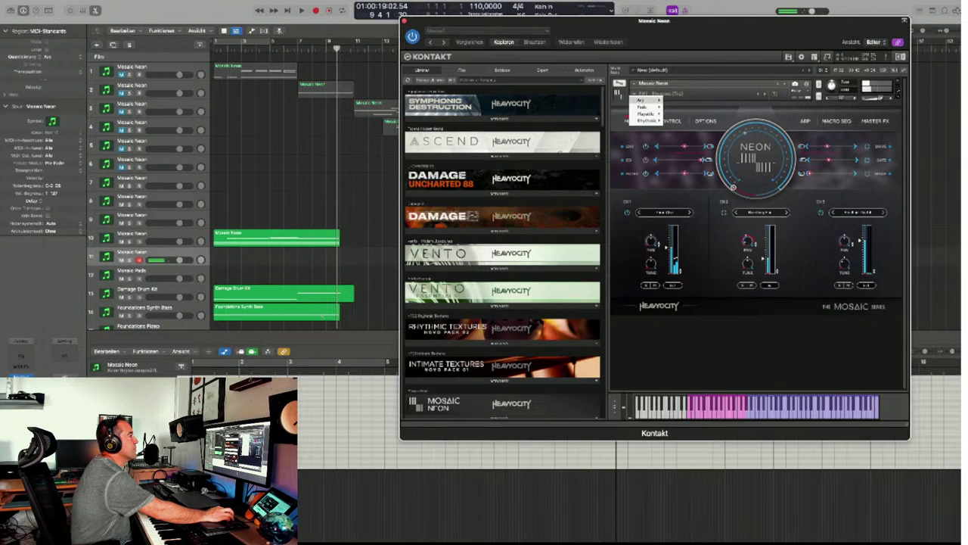
{"action": "mouse_move", "coordinate": [642, 100]}
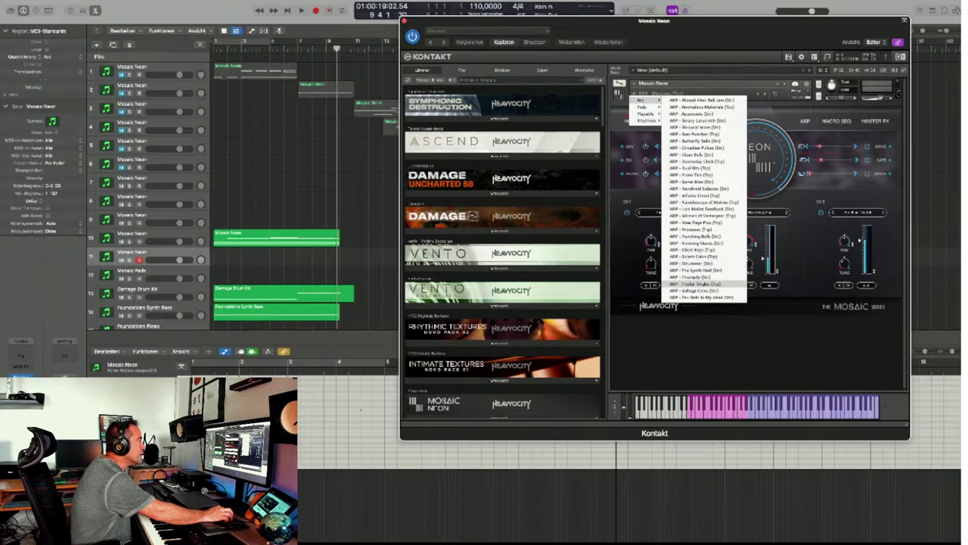
{"action": "left_click", "coordinate": [695, 284]}
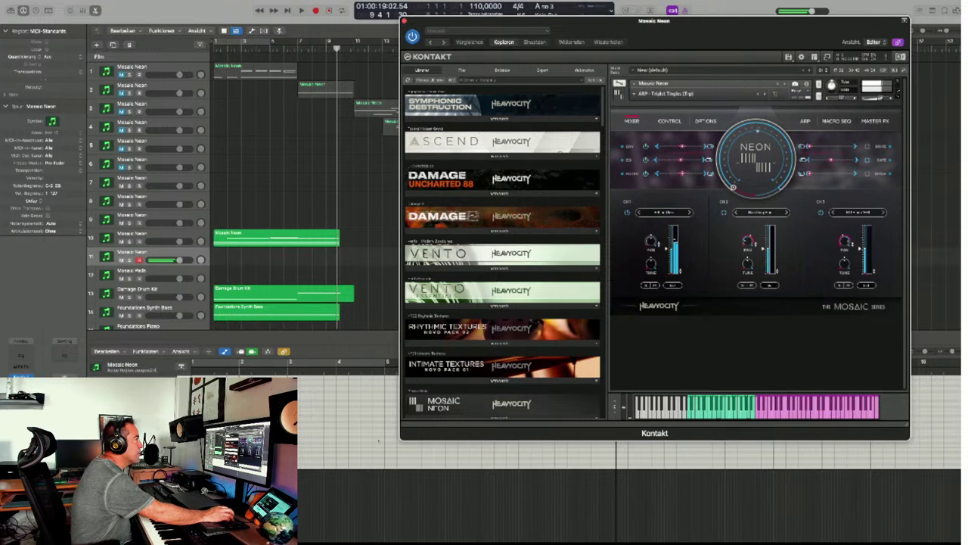
Examine the Arp, Control, Macro Seq, Options and Mixer pages of the Triplet Tingles preset.
{"action": "left_click", "coordinate": [804, 121]}
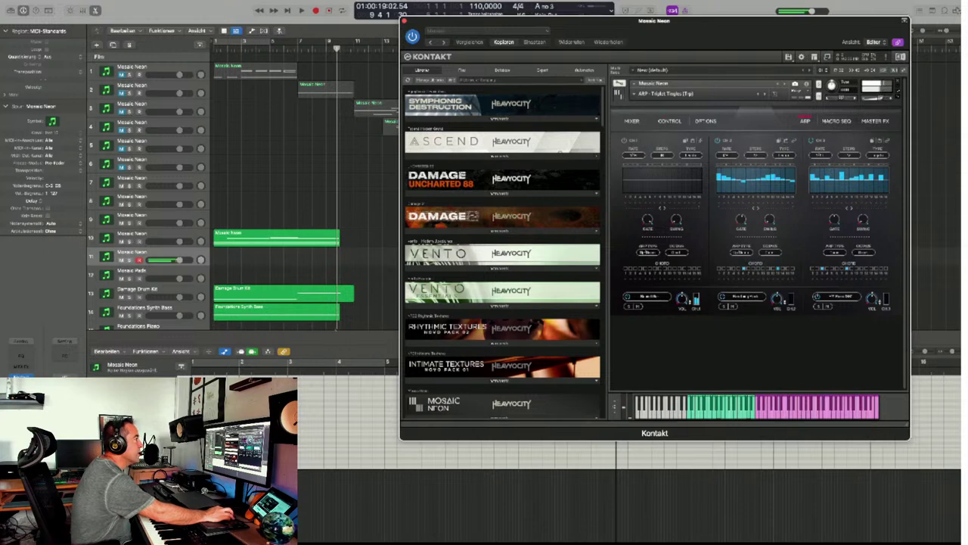
{"action": "left_click", "coordinate": [670, 120]}
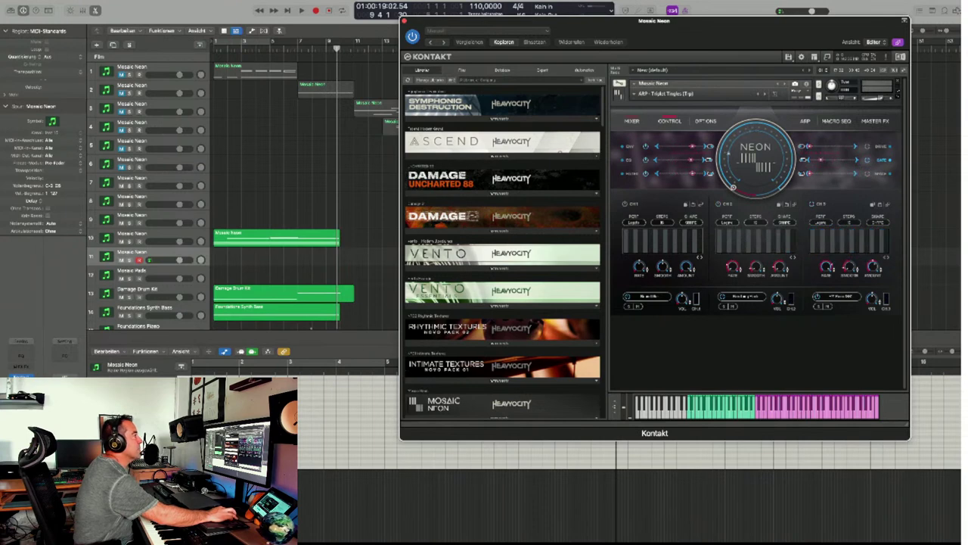
{"action": "left_click", "coordinate": [805, 120]}
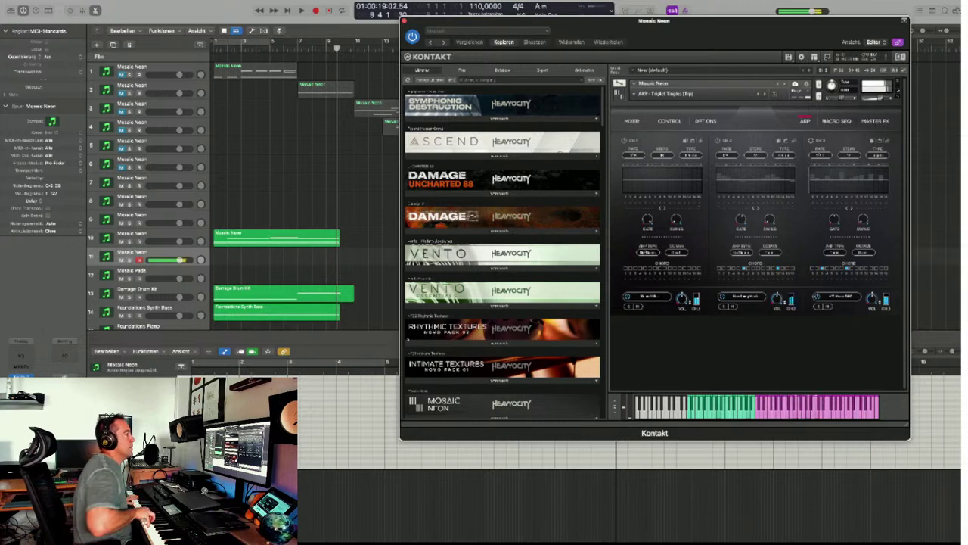
{"action": "left_click", "coordinate": [836, 120]}
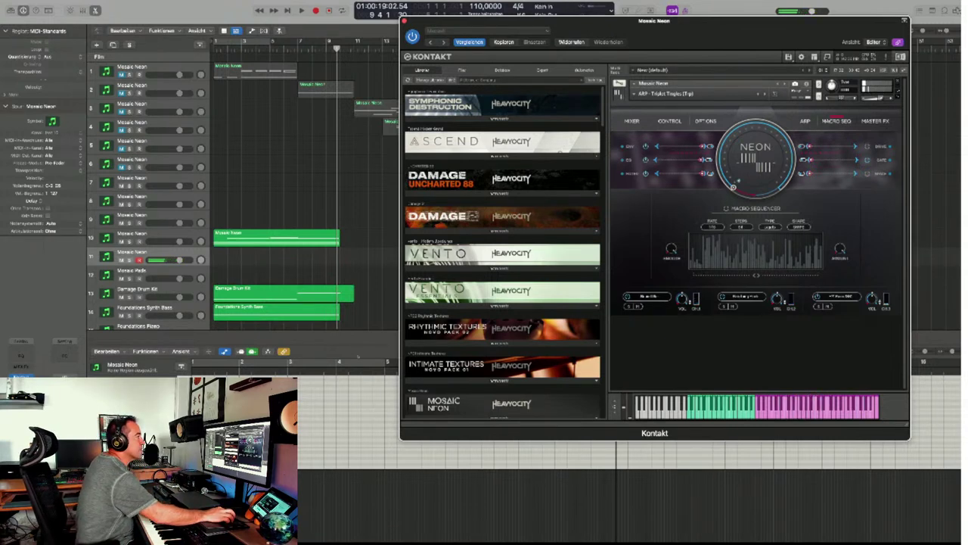
{"action": "left_click", "coordinate": [670, 121]}
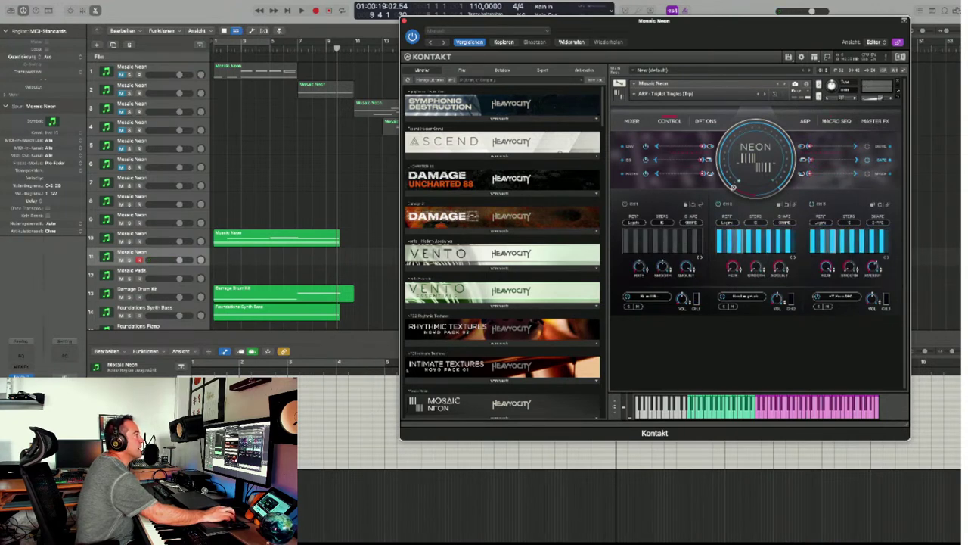
{"action": "left_click", "coordinate": [805, 121]}
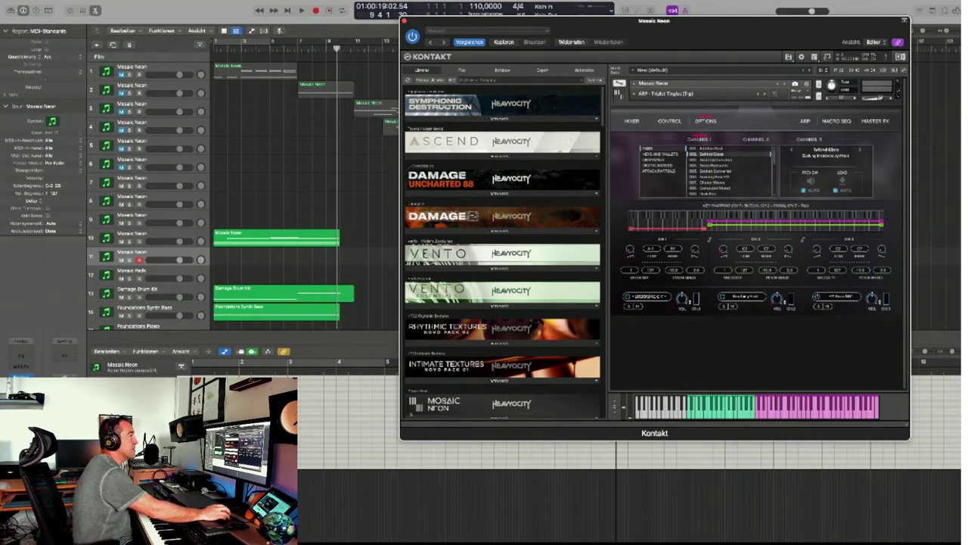
{"action": "left_click", "coordinate": [631, 121]}
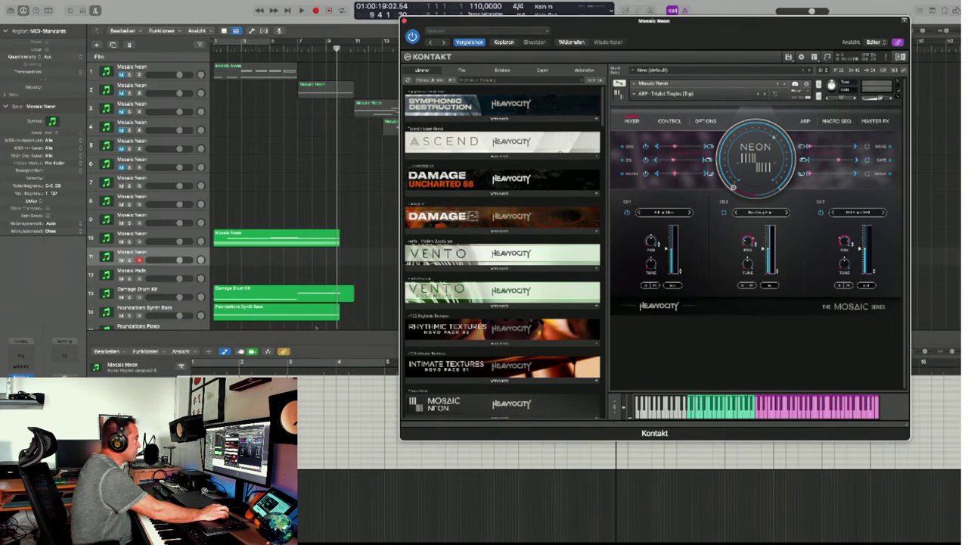
Load the pad preset Burning Revelations (Pad) in the new Mosaic Neon instance on track 11.
{"action": "left_click", "coordinate": [639, 93]}
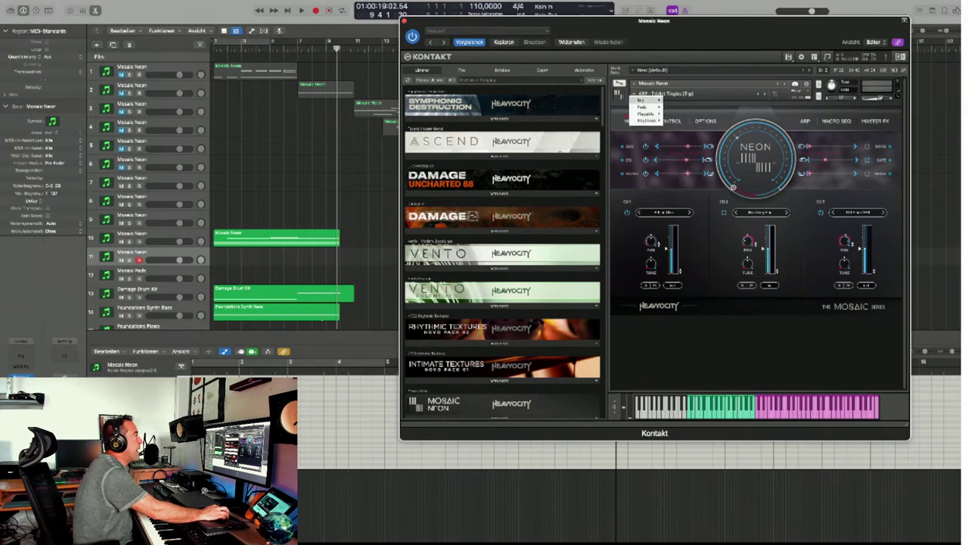
{"action": "mouse_move", "coordinate": [644, 107]}
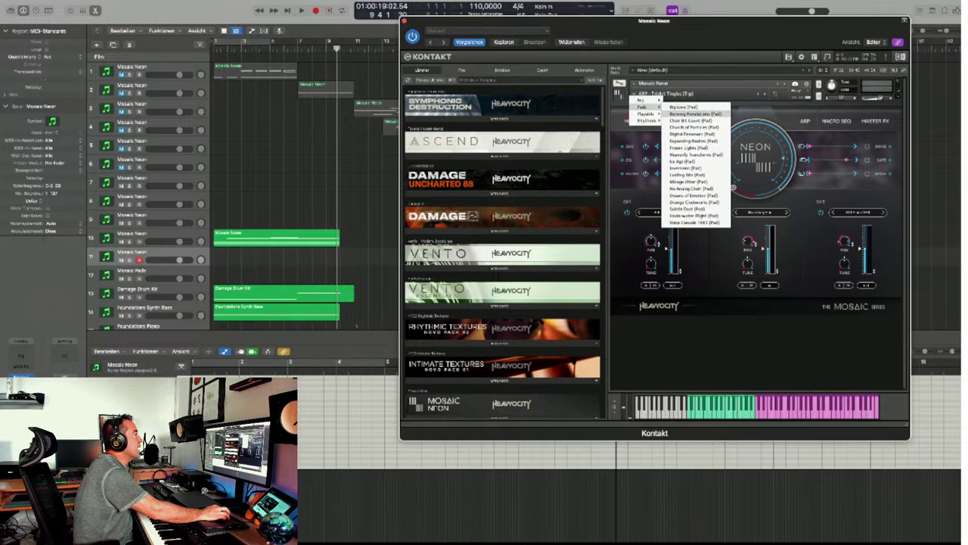
{"action": "left_click", "coordinate": [694, 114]}
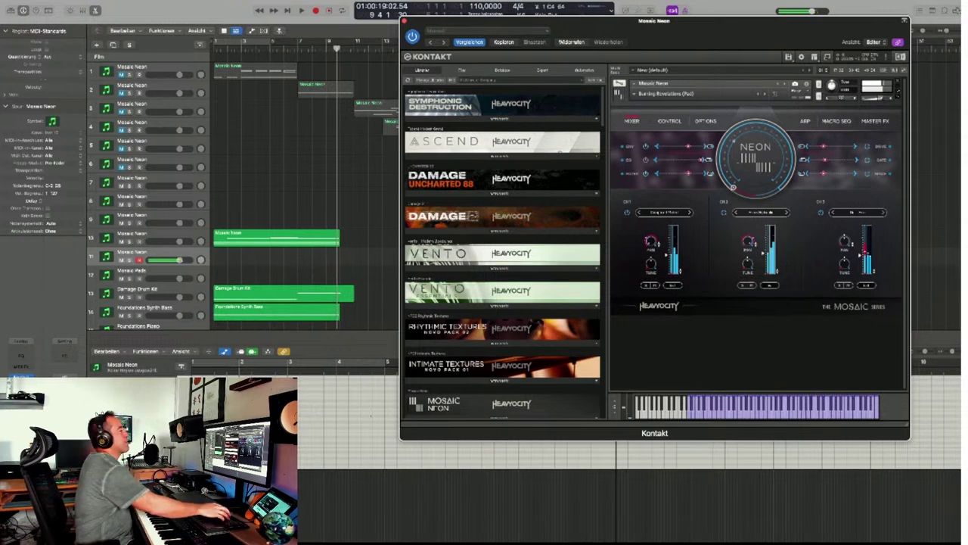
Examine how the Burning Revelations preset is built on its Macro Seq, Arp, Options, Control and Mixer pages.
{"action": "left_click", "coordinate": [837, 120]}
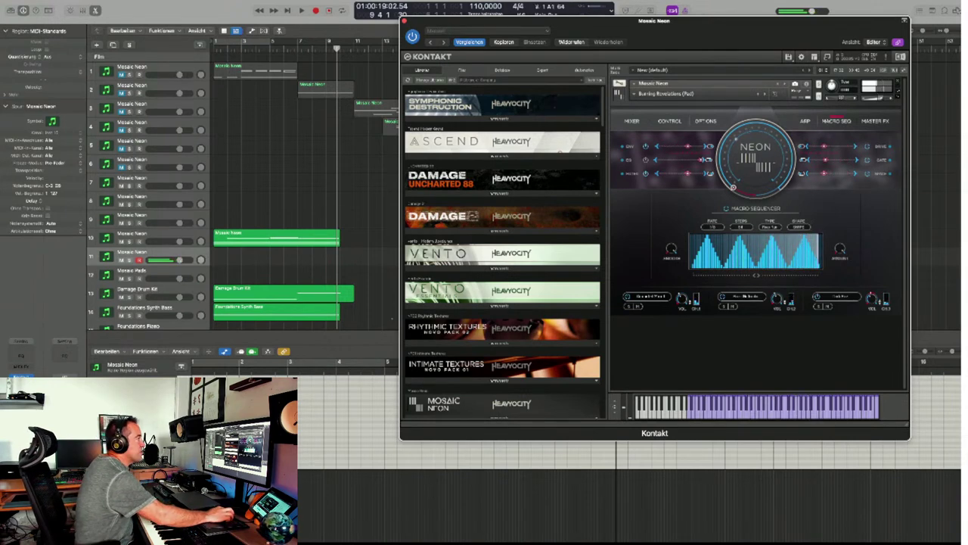
{"action": "left_click", "coordinate": [805, 121]}
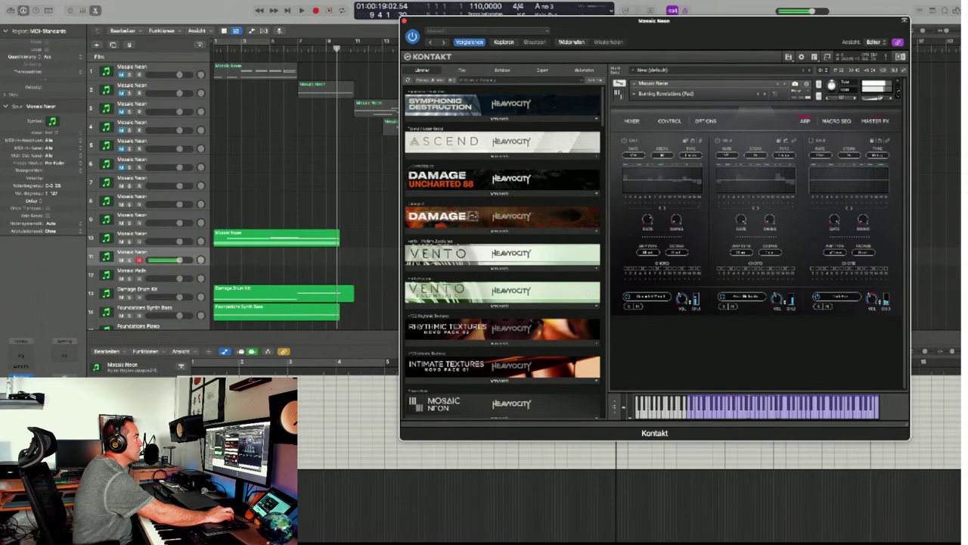
{"action": "left_click", "coordinate": [836, 121]}
{"action": "left_click", "coordinate": [705, 121]}
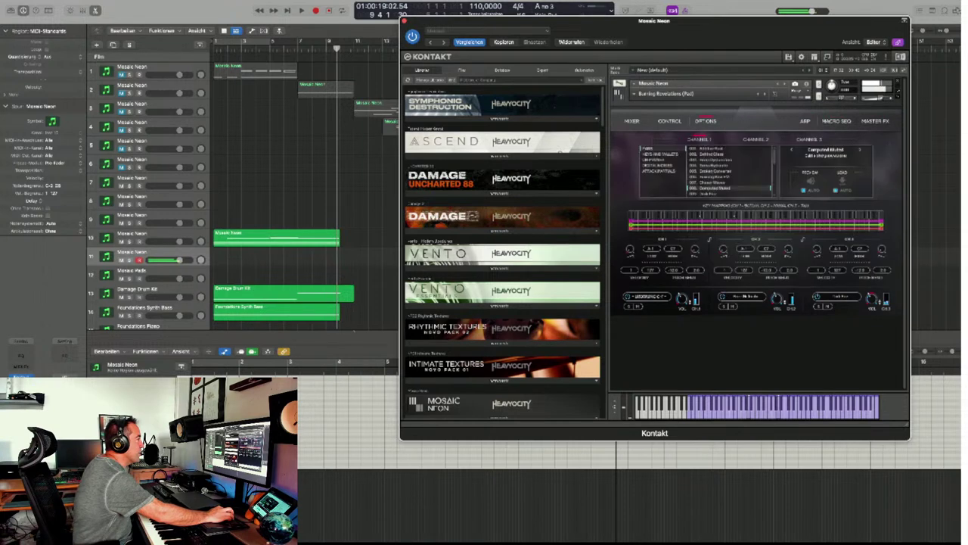
{"action": "left_click", "coordinate": [669, 121]}
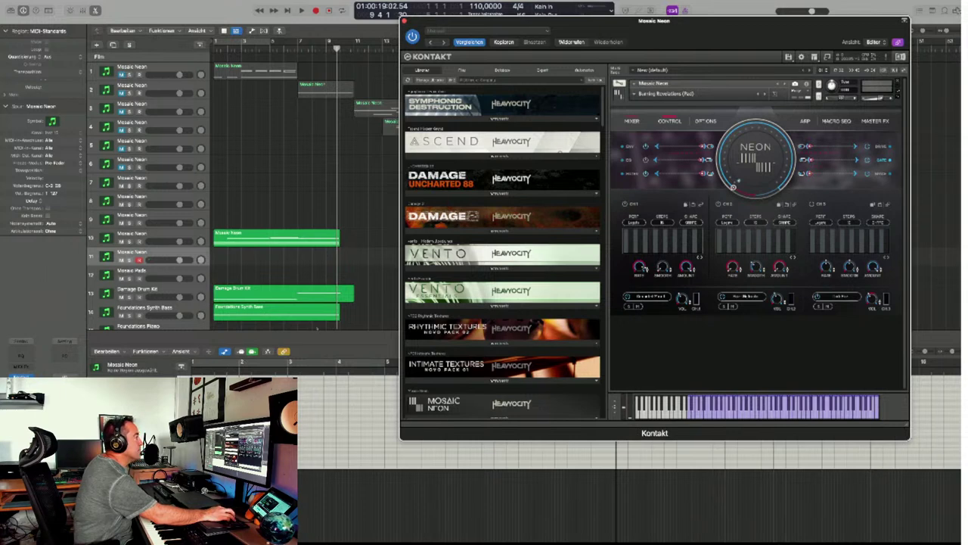
{"action": "left_click", "coordinate": [631, 120]}
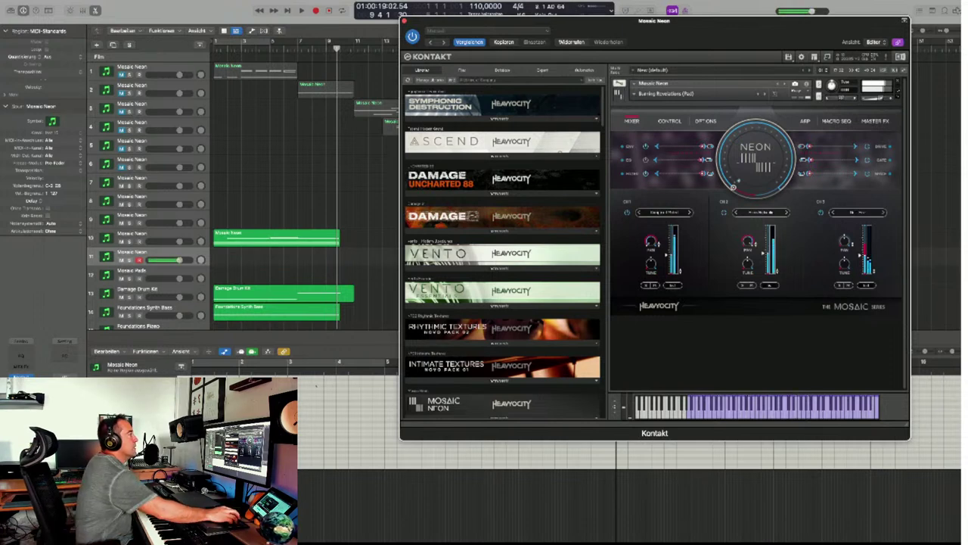
{"action": "left_click", "coordinate": [669, 121]}
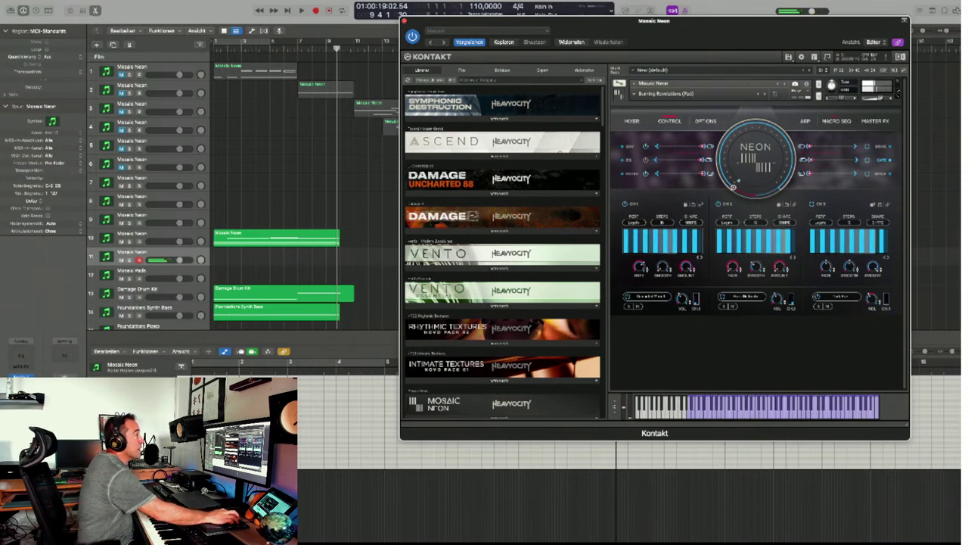
{"action": "left_click", "coordinate": [805, 120]}
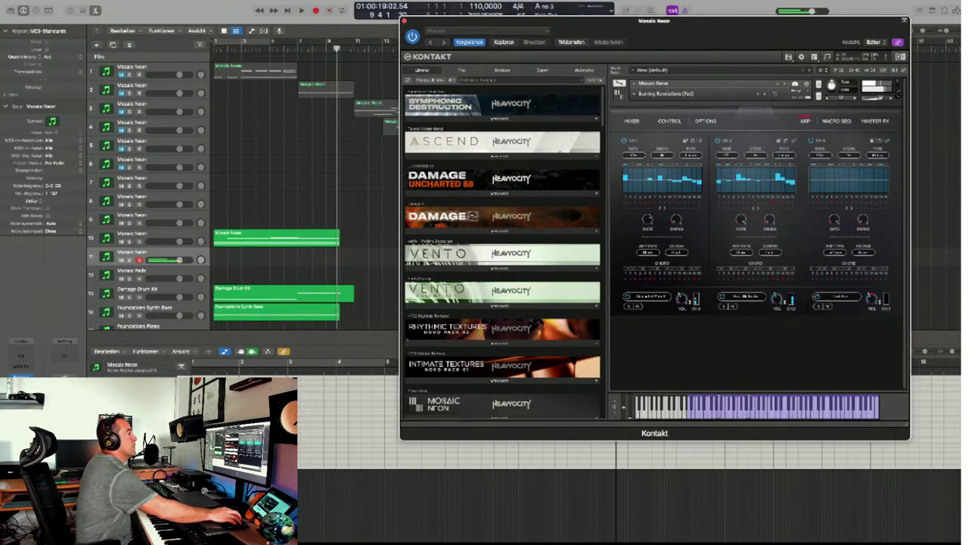
{"action": "left_click", "coordinate": [837, 121]}
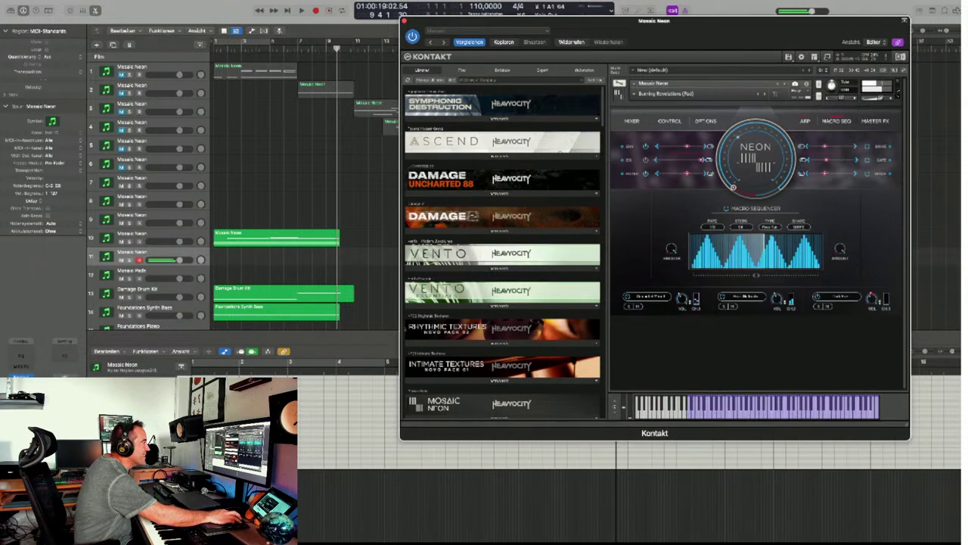
{"action": "left_click", "coordinate": [805, 121]}
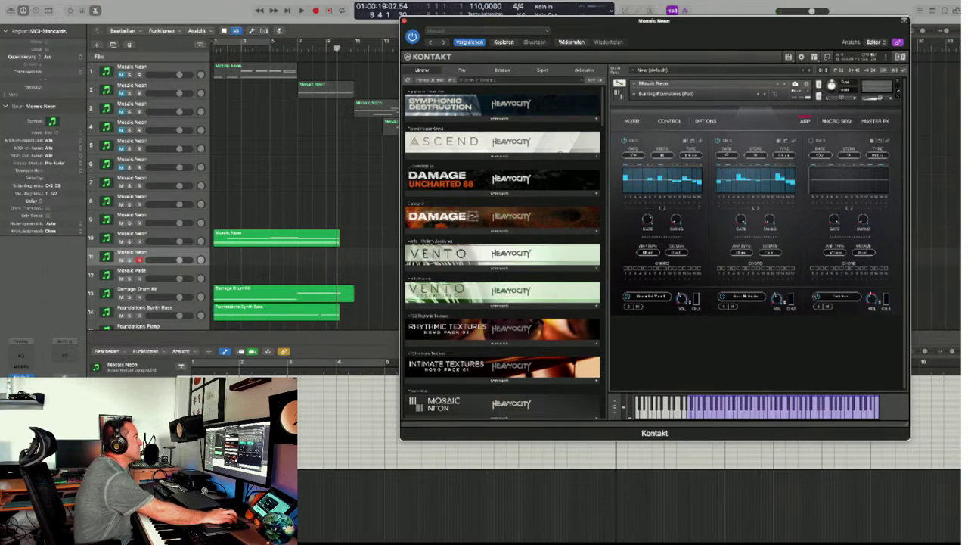
Load the pad preset Church of Particles (Pad) on track 11 and view its Macro Seq and Control pages.
{"action": "left_click", "coordinate": [635, 93]}
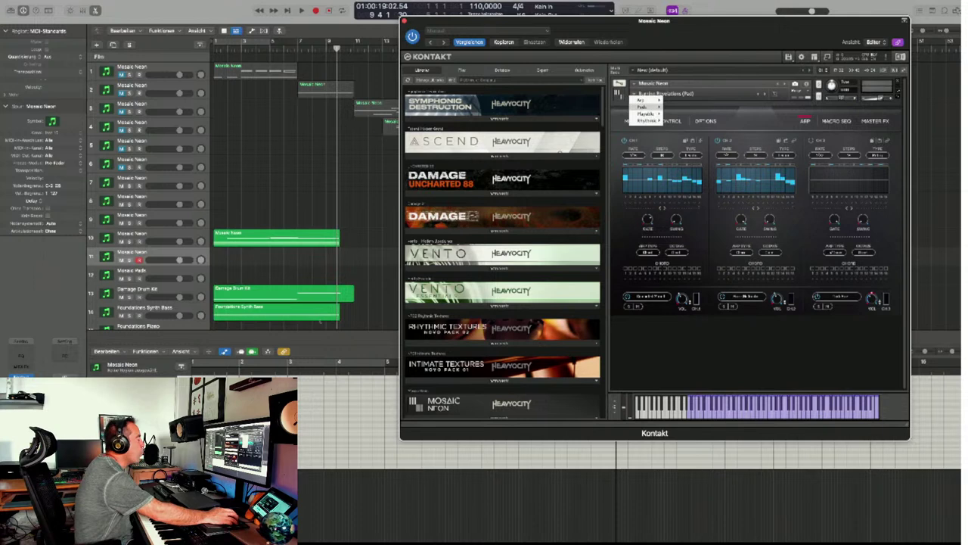
{"action": "mouse_move", "coordinate": [642, 106]}
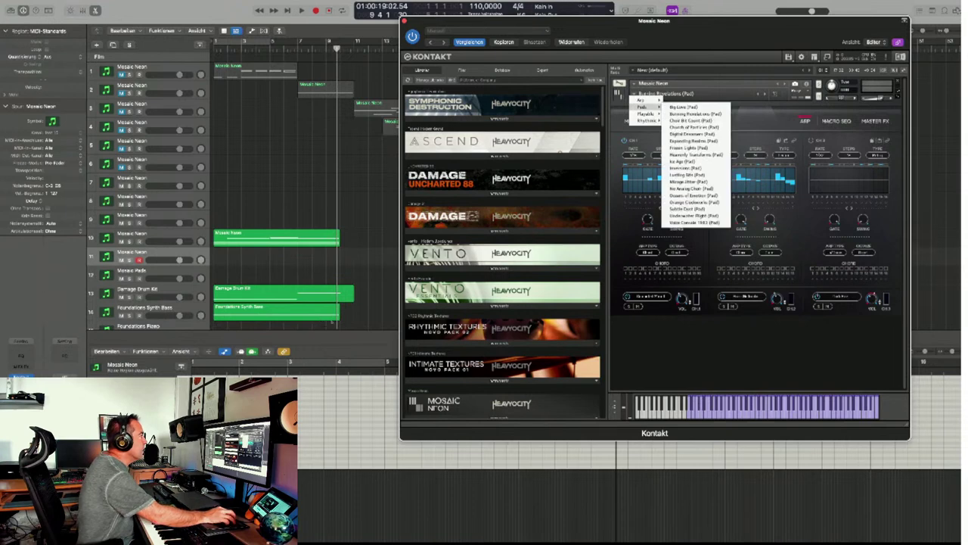
{"action": "left_click", "coordinate": [693, 127]}
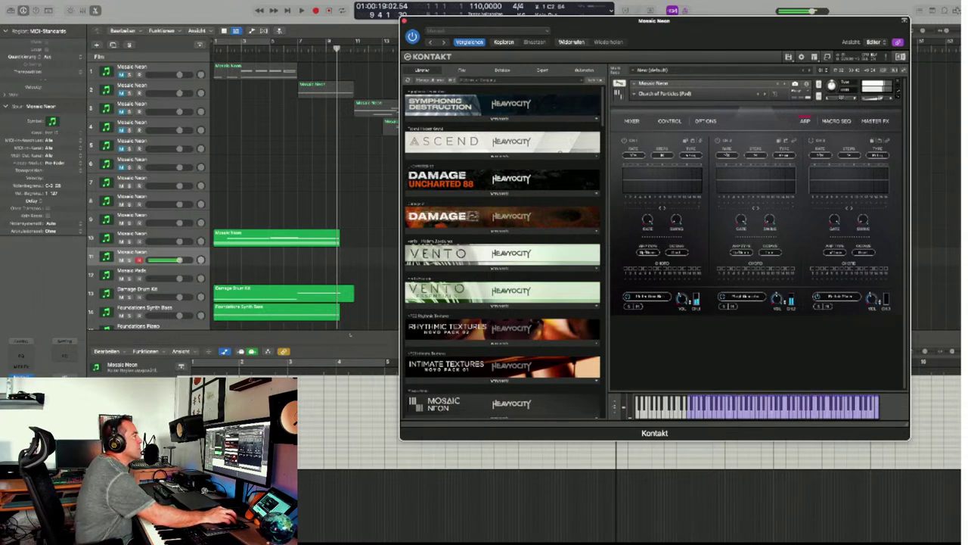
{"action": "left_click", "coordinate": [835, 121]}
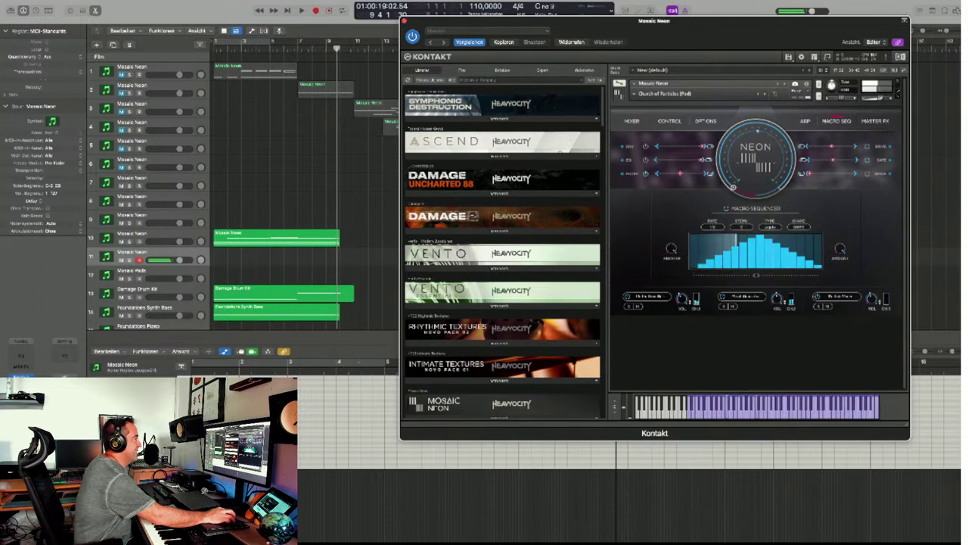
{"action": "left_click", "coordinate": [669, 121]}
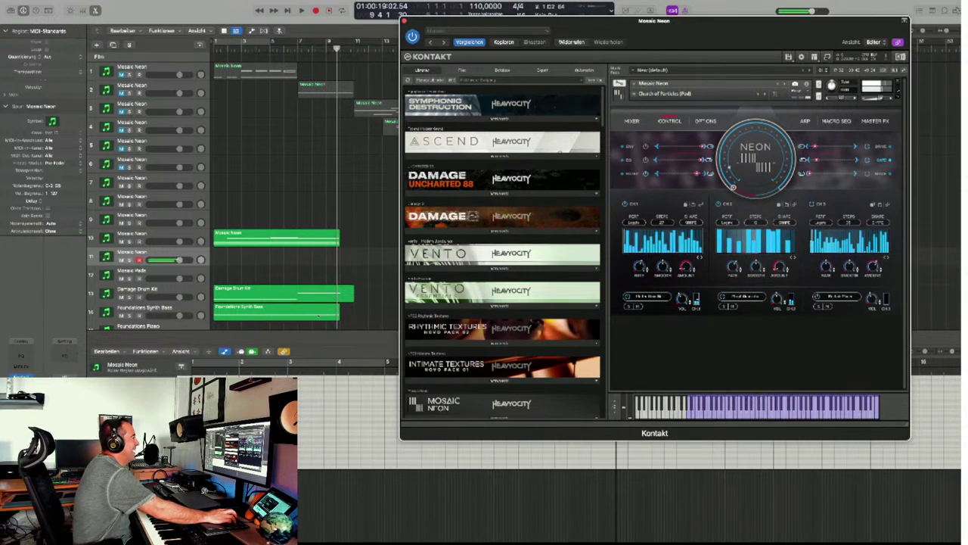
Load the pad preset Heavenly Transforms (Pad) in Mosaic Neon on track 11 for auditioning.
{"action": "left_click", "coordinate": [639, 94]}
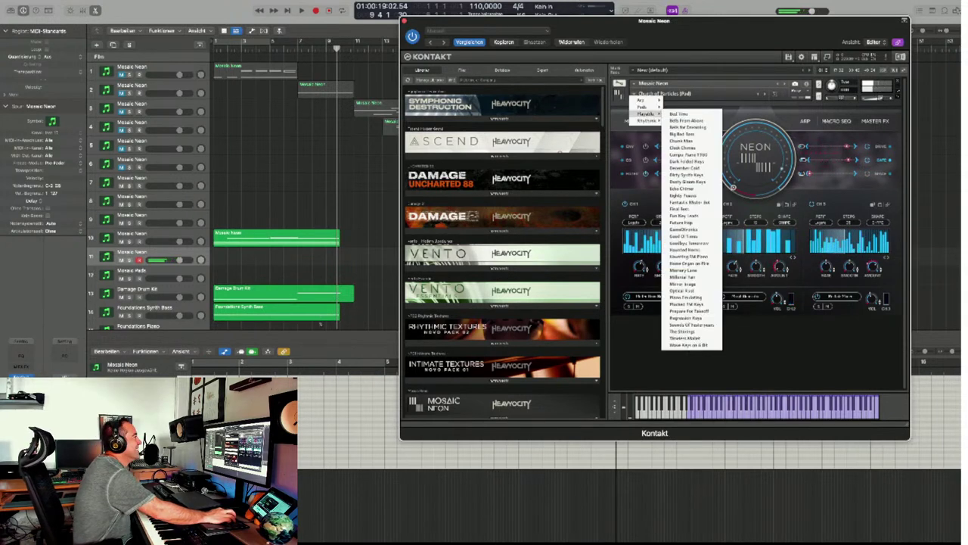
{"action": "mouse_move", "coordinate": [645, 106]}
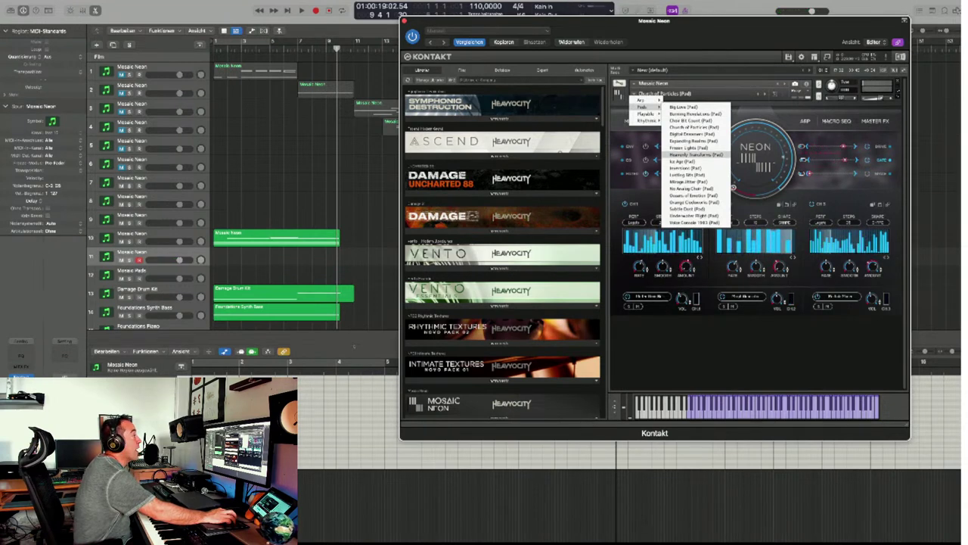
{"action": "left_click", "coordinate": [694, 154]}
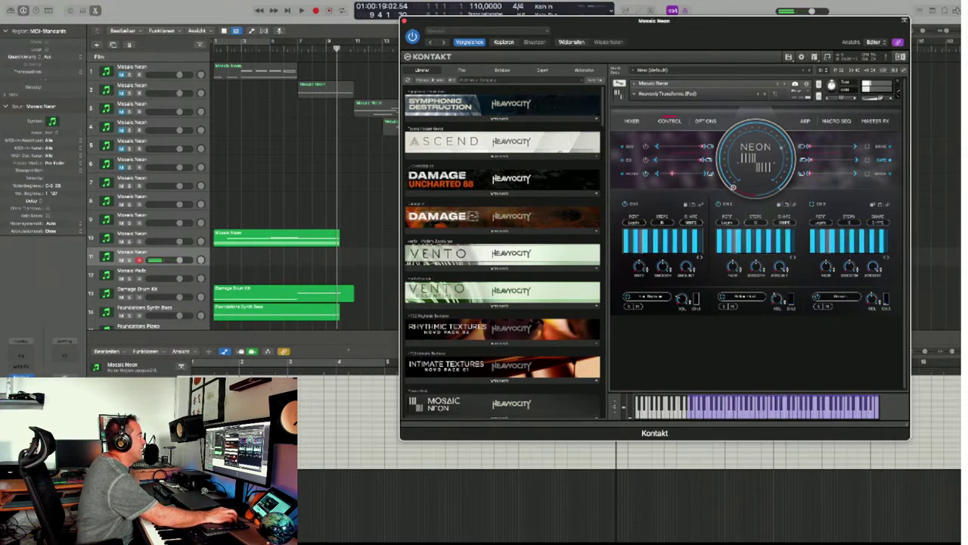
Load the pad preset Ice Age (Pad) in Mosaic Neon on track 11.
{"action": "left_click", "coordinate": [658, 93]}
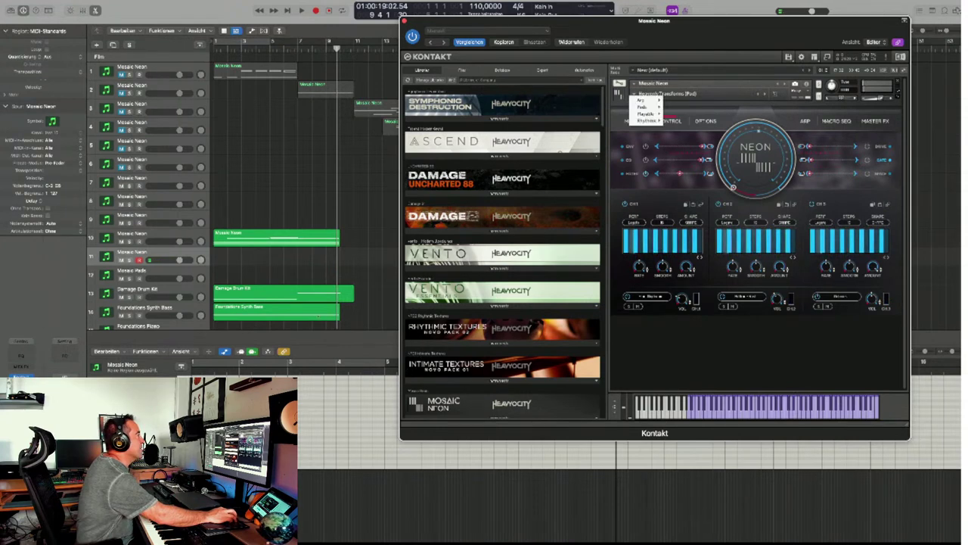
{"action": "mouse_move", "coordinate": [643, 107]}
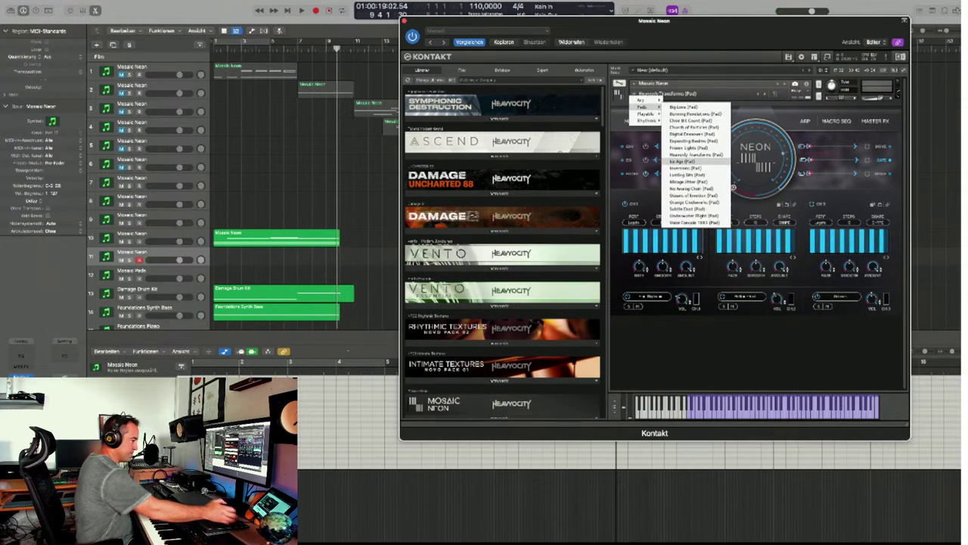
{"action": "left_click", "coordinate": [684, 161]}
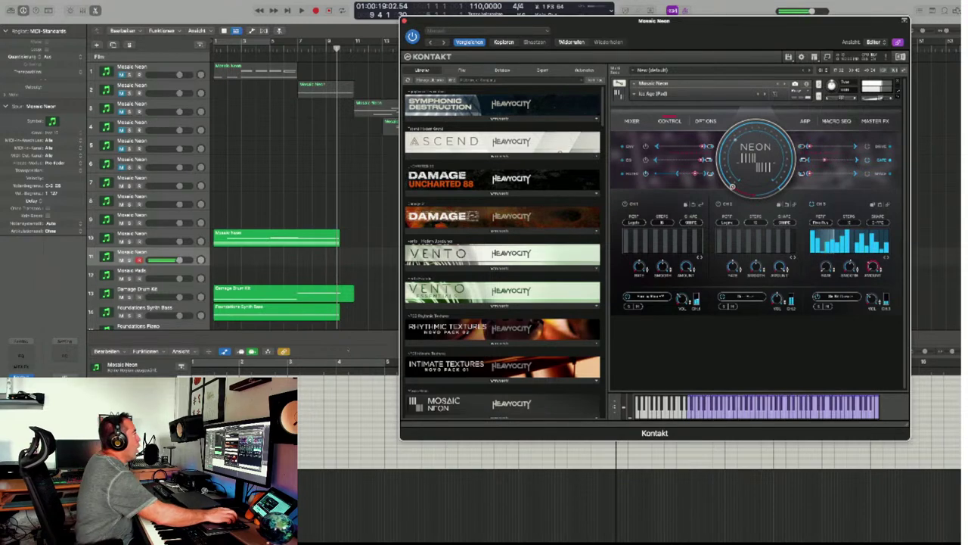
Set the project tempo to 90 BPM and record an Ice Age pad part on track 11 from bar 13 to about bar 29.
{"action": "left_click_drag", "start_coordinate": [575, 21], "coordinate": [607, 47]}
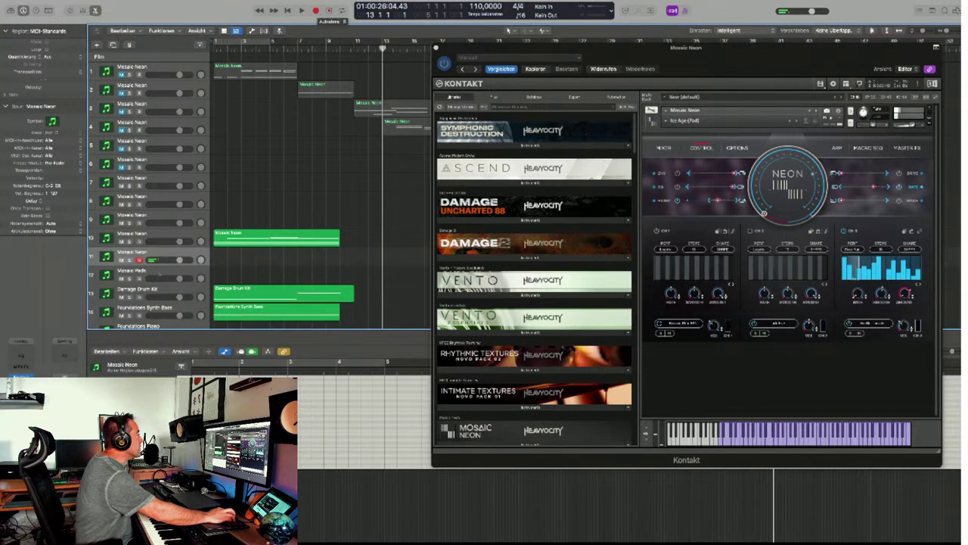
{"action": "left_click_drag", "start_coordinate": [485, 6], "coordinate": [485, 30]}
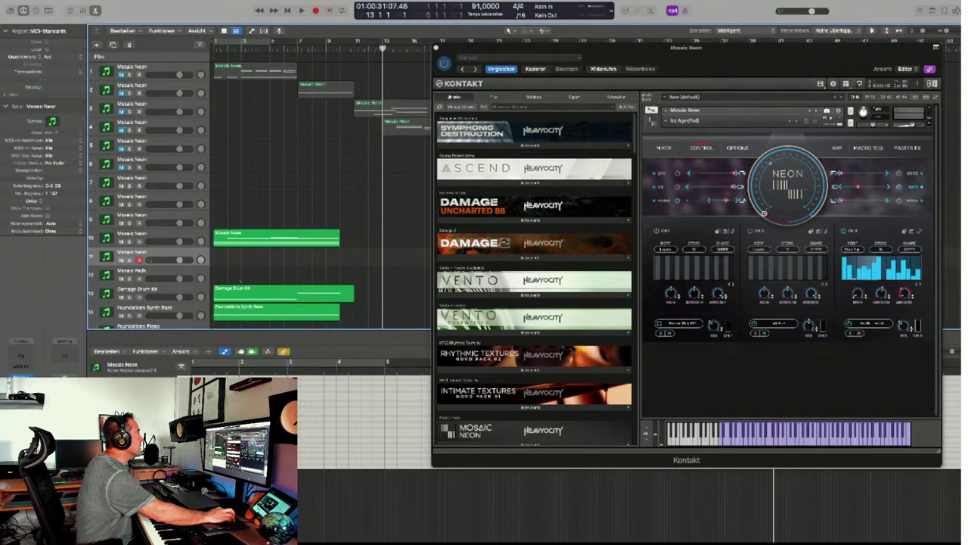
{"action": "key", "text": "r"}
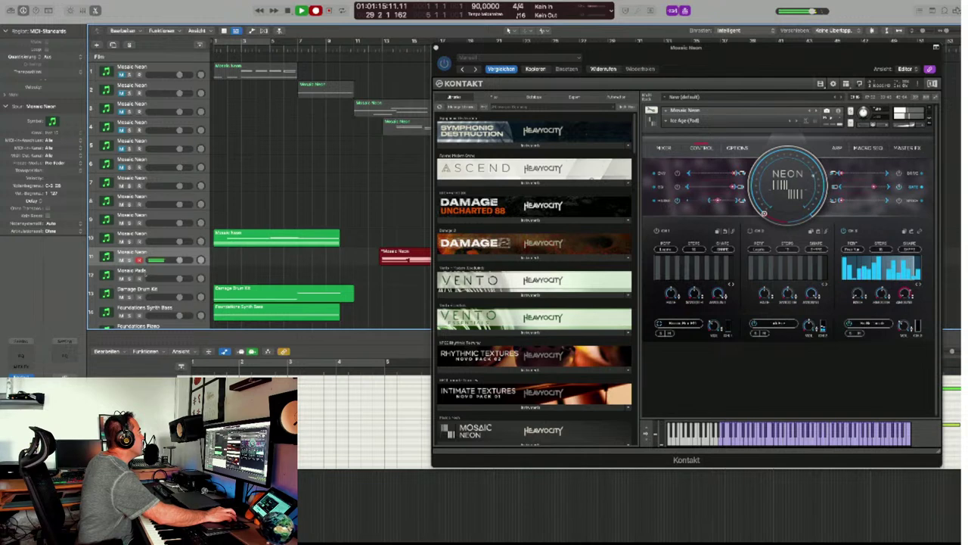
{"action": "key", "text": "space"}
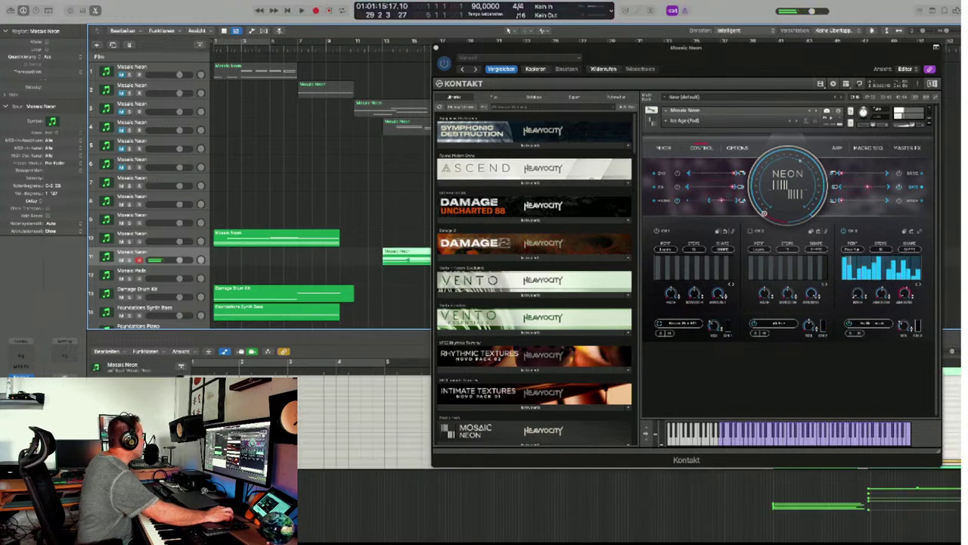
Bring up the Play it forward 2021 track to audition its percussion loops.
{"action": "scroll", "coordinate": [227, 197], "scroll_direction": "down", "scroll_amount": 3}
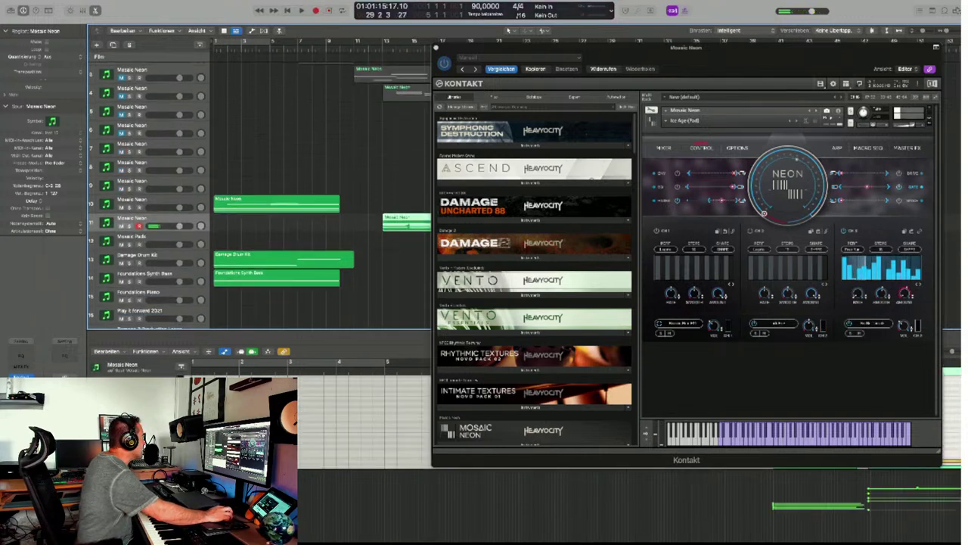
{"action": "scroll", "coordinate": [258, 193], "scroll_direction": "down", "scroll_amount": 1}
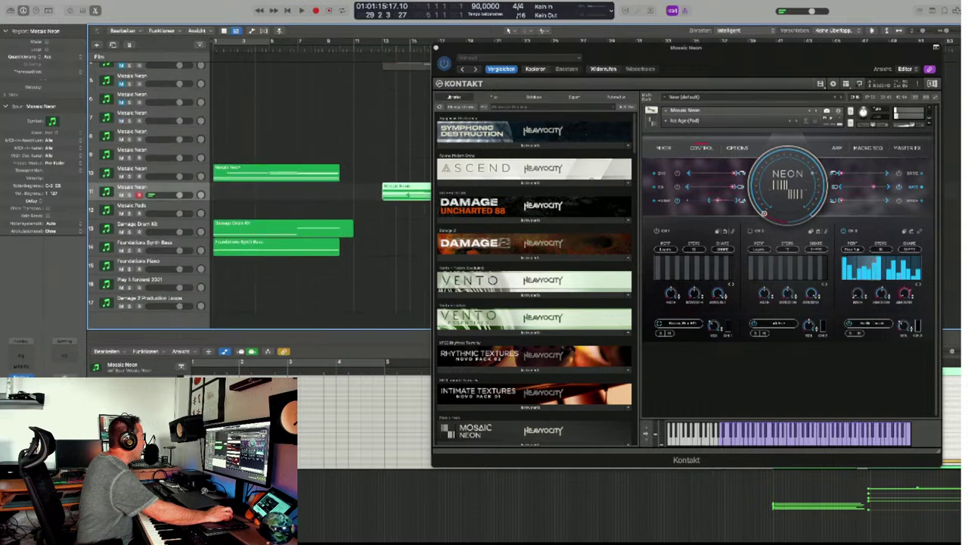
{"action": "left_click", "coordinate": [144, 281]}
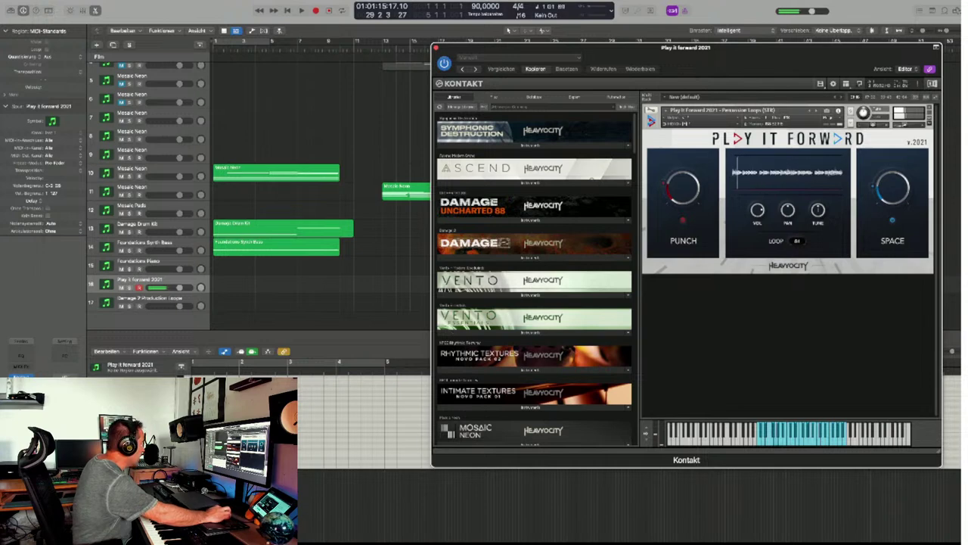
Record a short single-note loop trigger on the Damage 2 Production Loops track, starting at bar 13.
{"action": "left_click", "coordinate": [151, 301]}
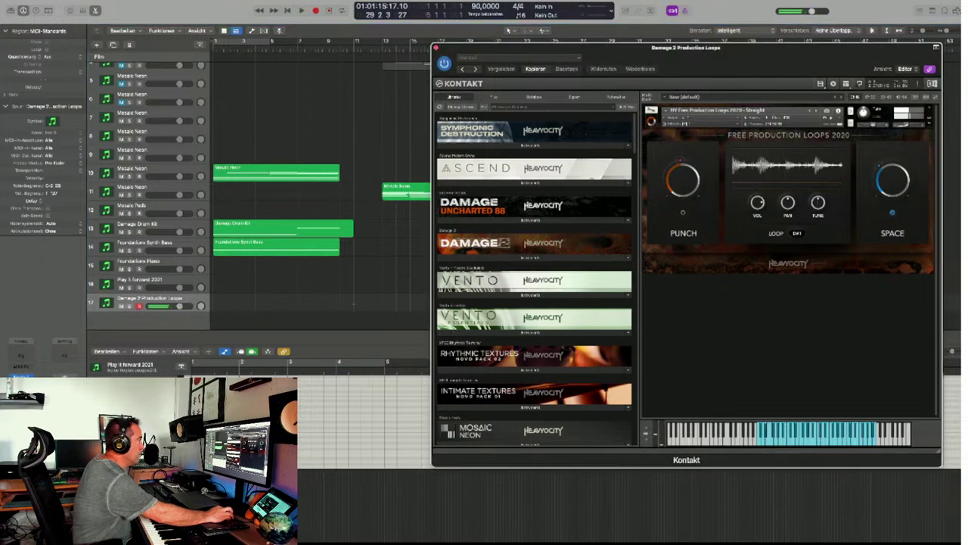
{"action": "left_click_drag", "start_coordinate": [685, 47], "coordinate": [671, 313]}
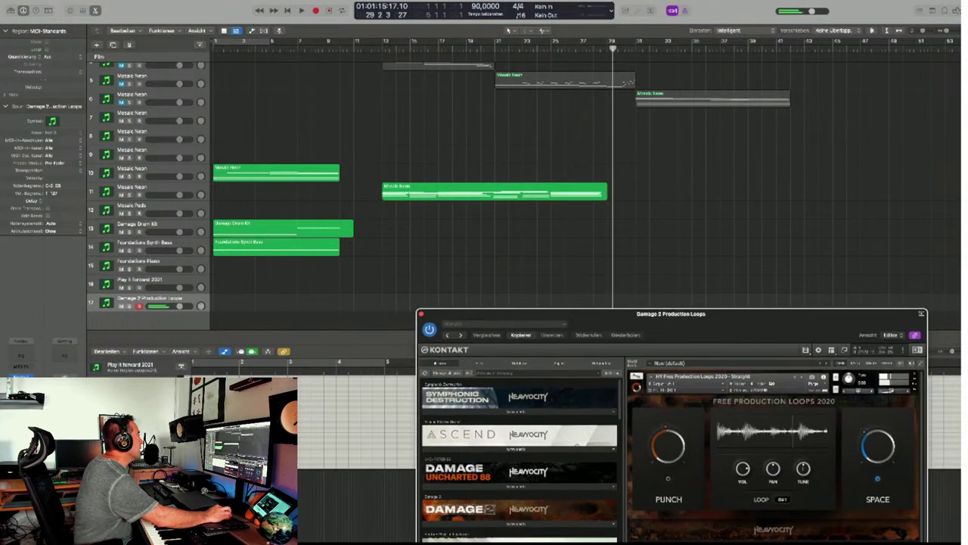
{"action": "key", "text": "space"}
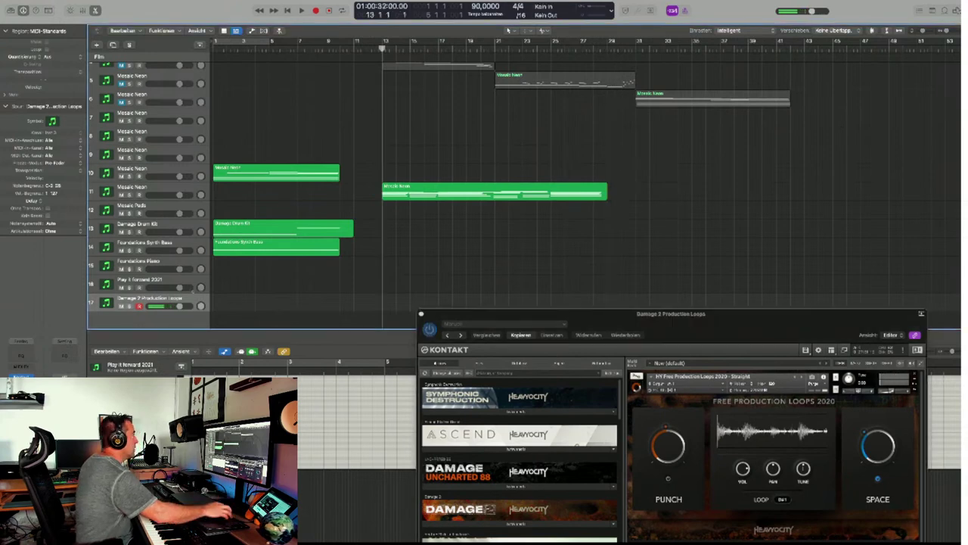
{"action": "key", "text": "r"}
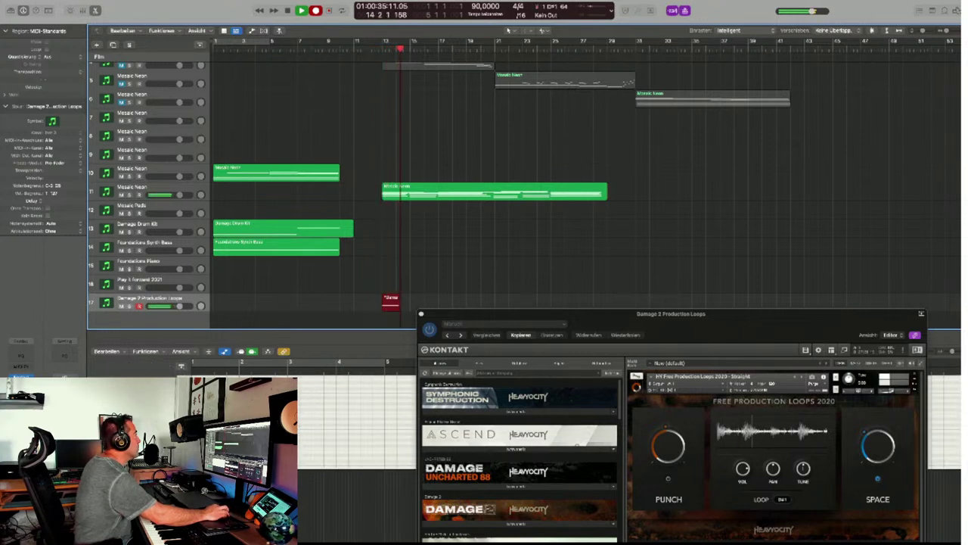
{"action": "key", "text": "space"}
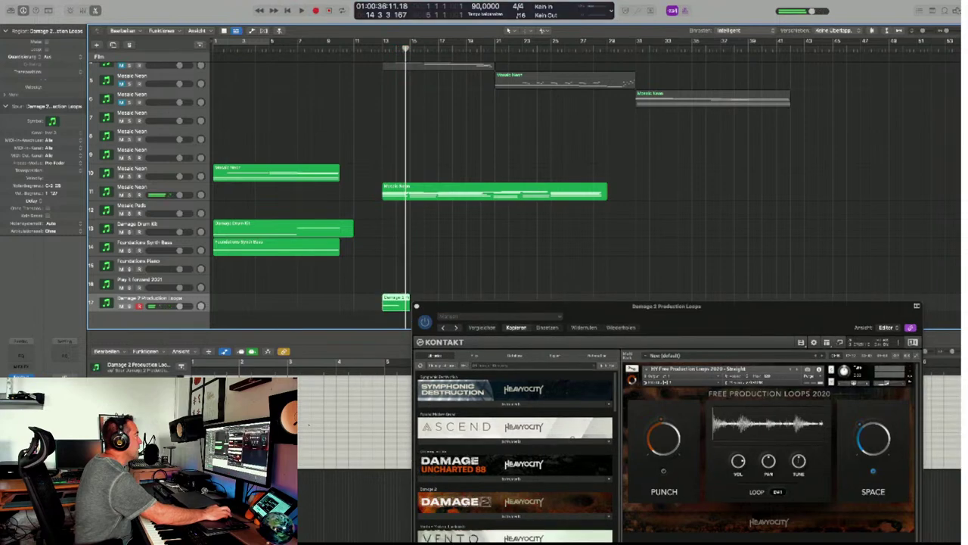
Extend the Damage 2 Production Loops region on track 17 to about bar 30.
{"action": "left_click_drag", "start_coordinate": [671, 313], "coordinate": [710, 15]}
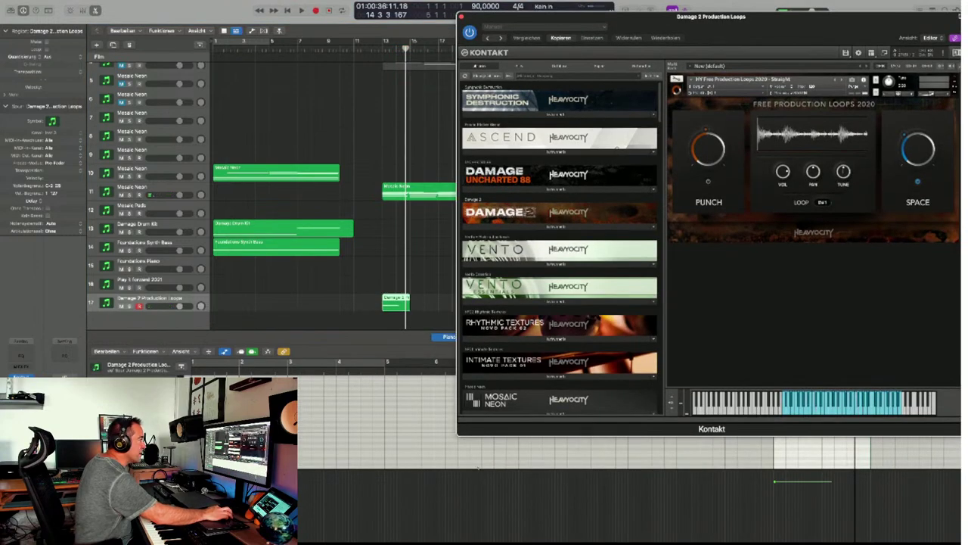
{"action": "left_click_drag", "start_coordinate": [961, 435], "coordinate": [933, 336]}
{"action": "left_click", "coordinate": [395, 300]}
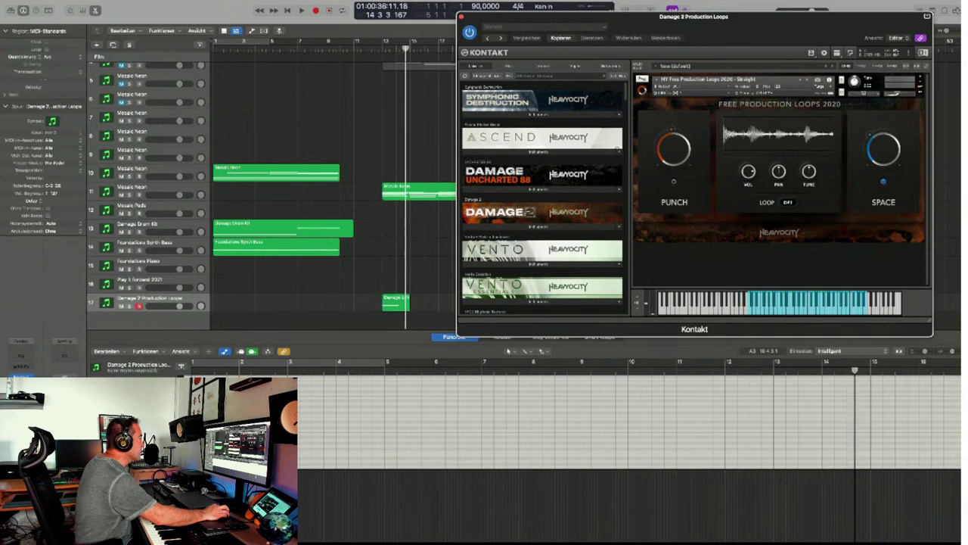
{"action": "left_click", "coordinate": [745, 418]}
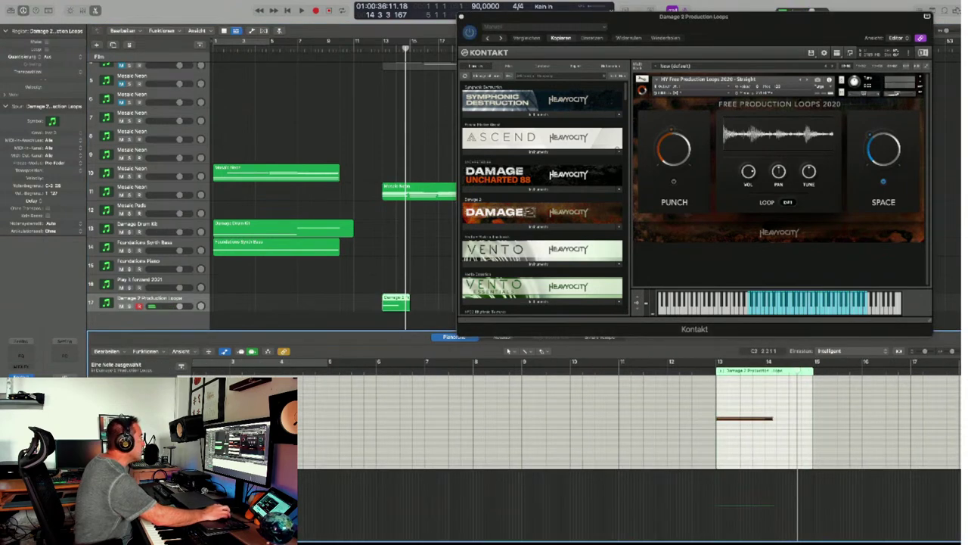
{"action": "scroll", "coordinate": [332, 181], "scroll_direction": "right", "scroll_amount": 5}
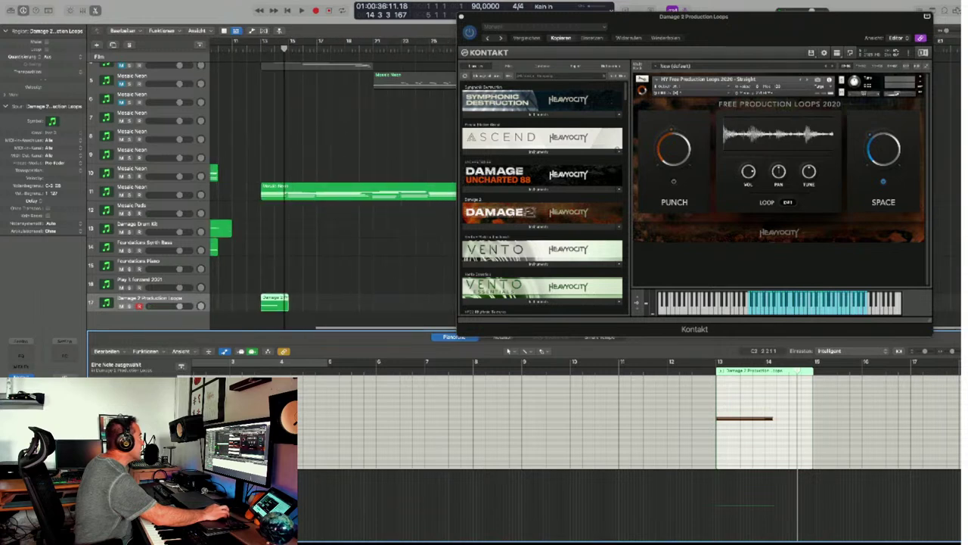
{"action": "left_click_drag", "start_coordinate": [288, 301], "coordinate": [428, 301]}
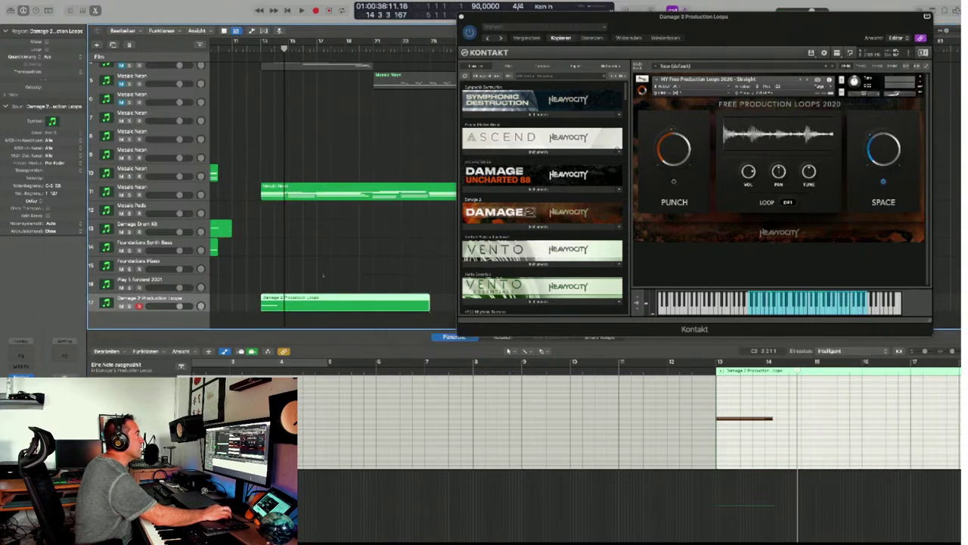
{"action": "left_click_drag", "start_coordinate": [694, 16], "coordinate": [651, 360]}
{"action": "left_click_drag", "start_coordinate": [429, 301], "coordinate": [499, 302]}
{"action": "left_click_drag", "start_coordinate": [650, 360], "coordinate": [670, 31]}
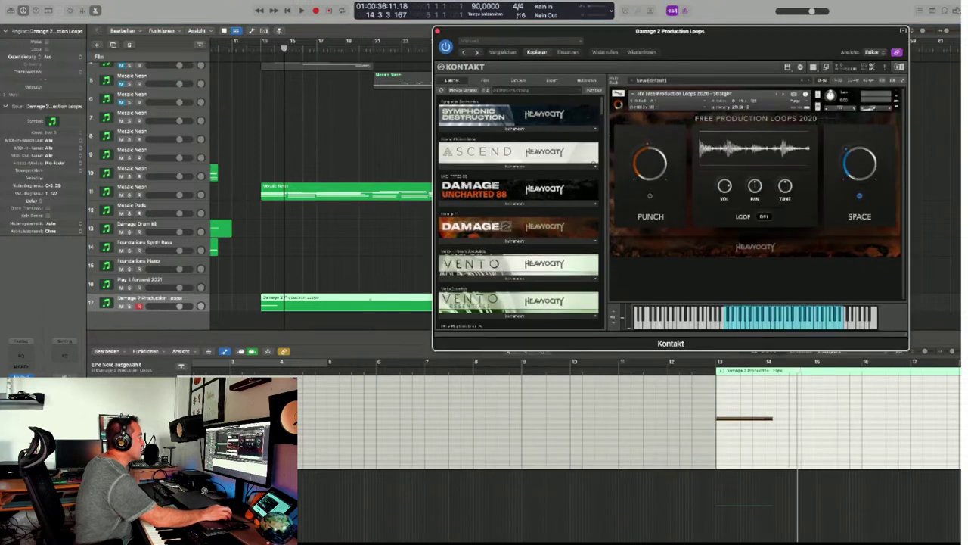
Lengthen the loop-trigger note in the Damage 2 Production Loops region so it ends at bar 29.
{"action": "scroll", "coordinate": [415, 474], "scroll_direction": "right", "scroll_amount": 10}
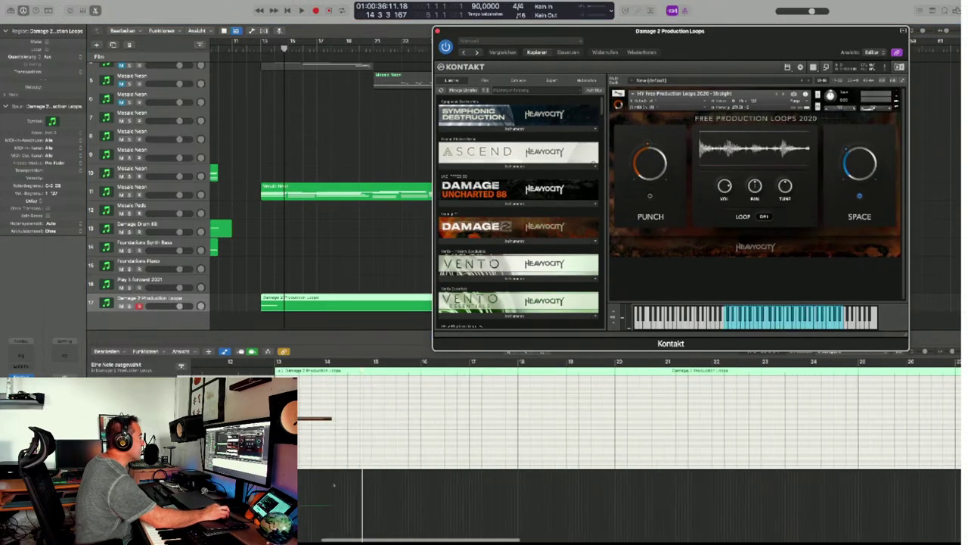
{"action": "scroll", "coordinate": [329, 486], "scroll_direction": "right", "scroll_amount": 2}
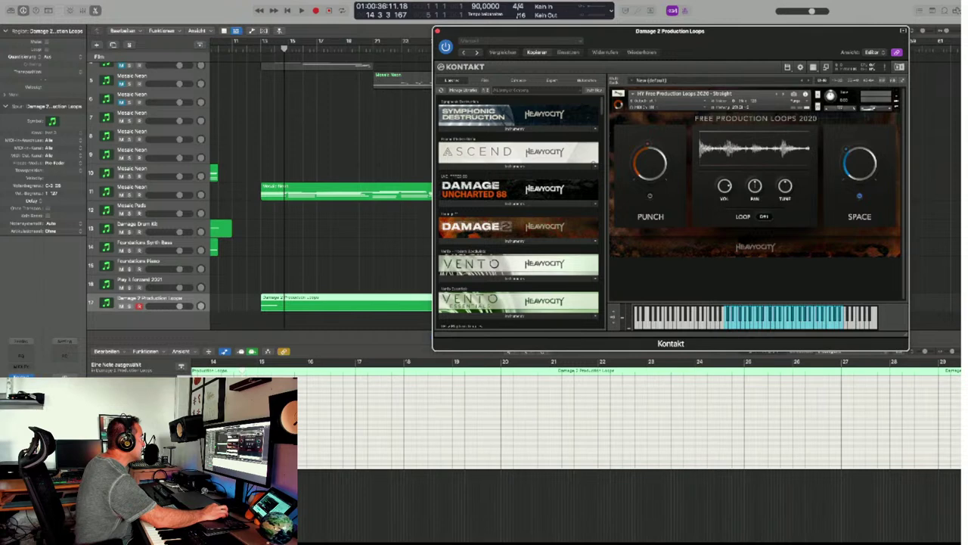
{"action": "left_click_drag", "start_coordinate": [453, 417], "coordinate": [856, 418]}
{"action": "scroll", "coordinate": [422, 479], "scroll_direction": "right", "scroll_amount": 2}
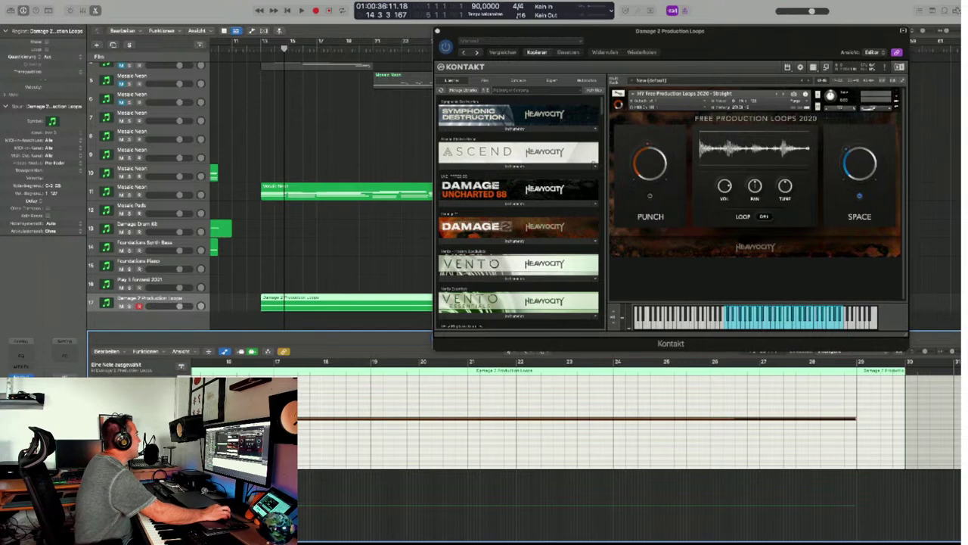
Add a new Kontakt track below track 11 and load II Woodwind Designer Essentials from Vento Essentials.
{"action": "left_click", "coordinate": [152, 186]}
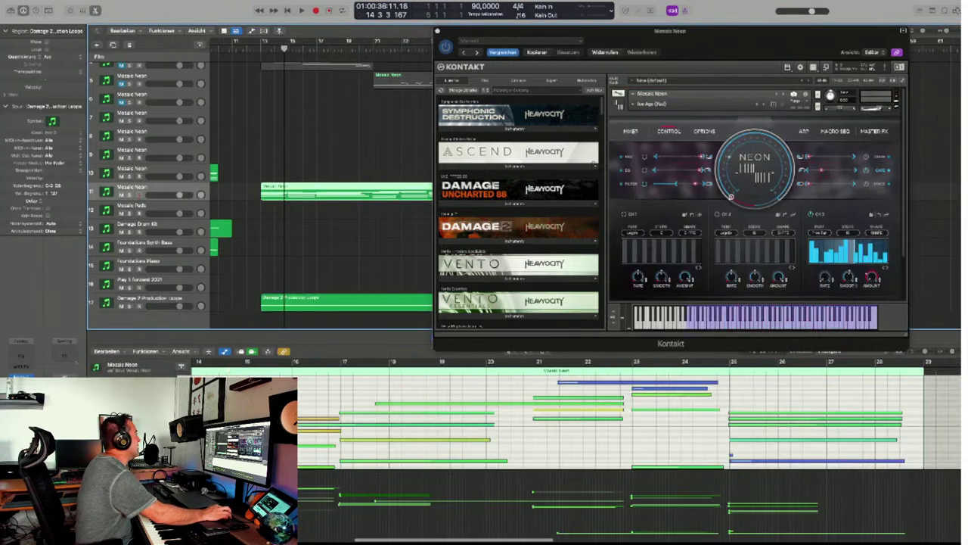
{"action": "key", "text": "super+d"}
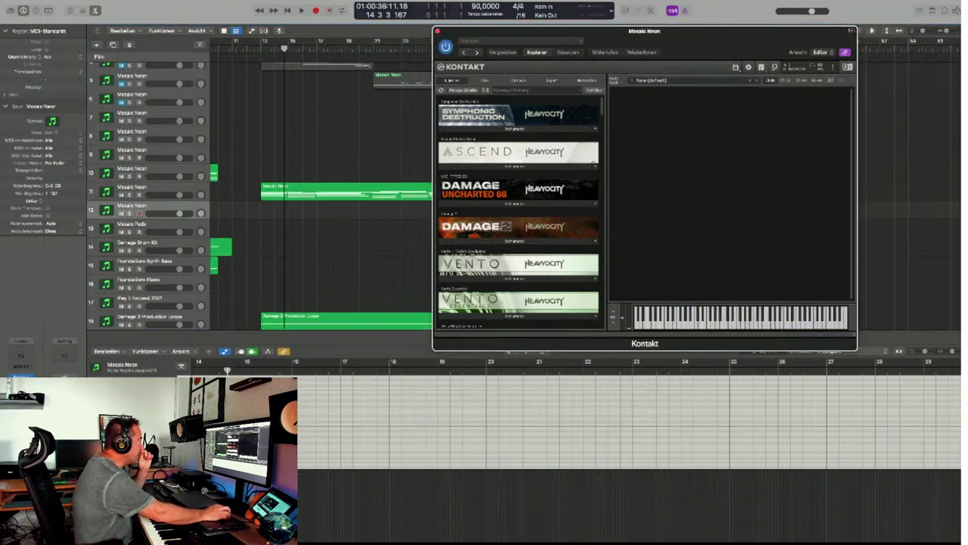
{"action": "scroll", "coordinate": [518, 212], "scroll_direction": "down", "scroll_amount": 3}
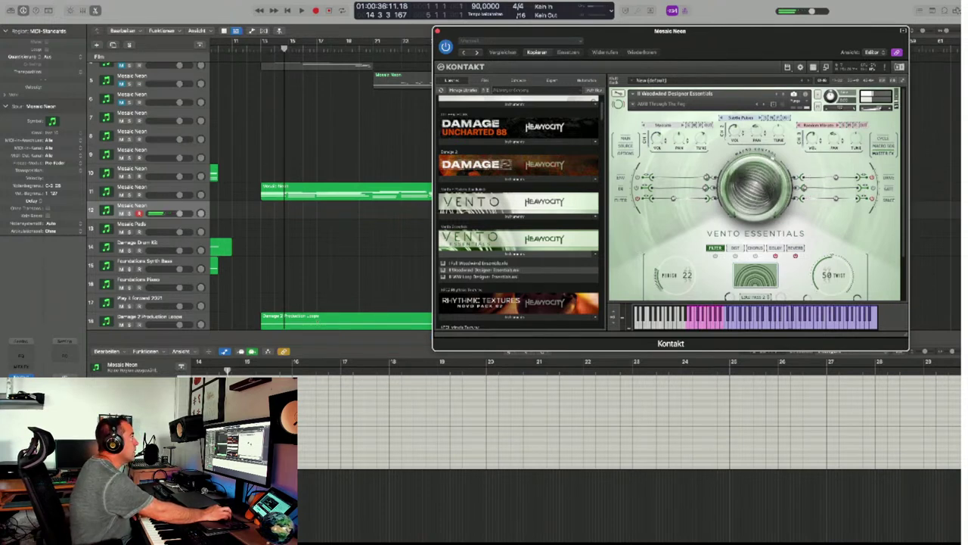
Load the ambient preset AMB End Of The Tunnel in Woodwind Designer Essentials for auditioning.
{"action": "left_click", "coordinate": [633, 104]}
{"action": "mouse_move", "coordinate": [647, 116]}
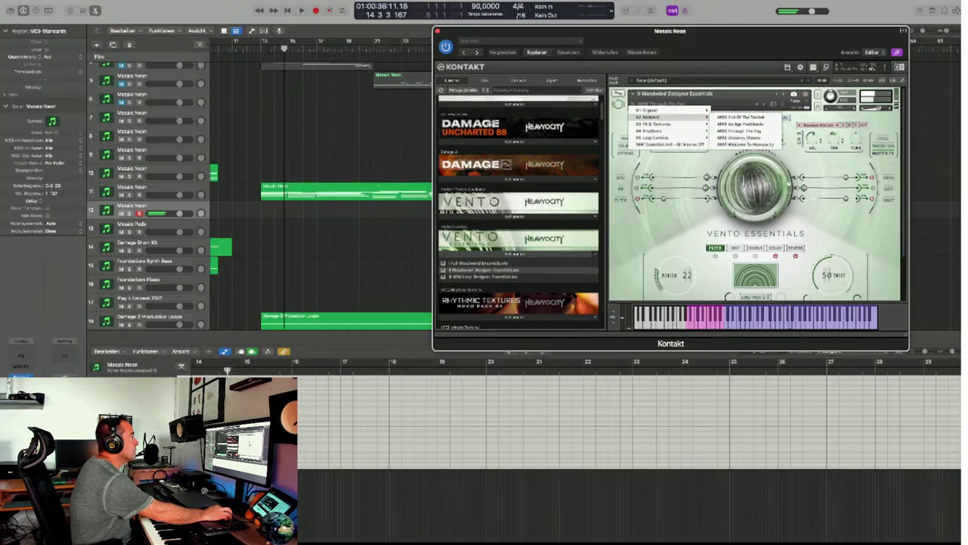
{"action": "left_click", "coordinate": [745, 117]}
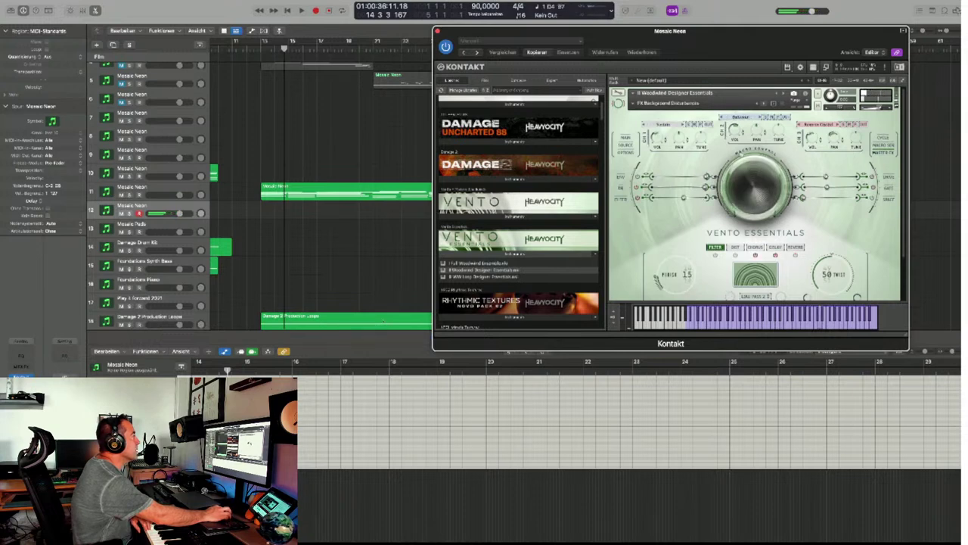
Audition the rhythmic preset RHY Dance Aggressively and switch to RHY Gently Into The Night in Woodwind Designer Essentials.
{"action": "left_click", "coordinate": [666, 103]}
{"action": "mouse_move", "coordinate": [649, 129]}
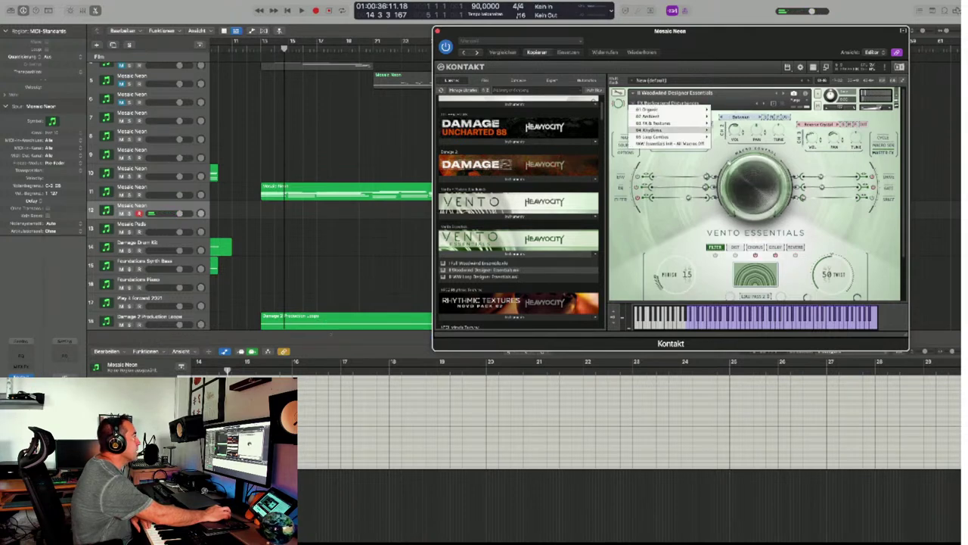
{"action": "left_click", "coordinate": [741, 130]}
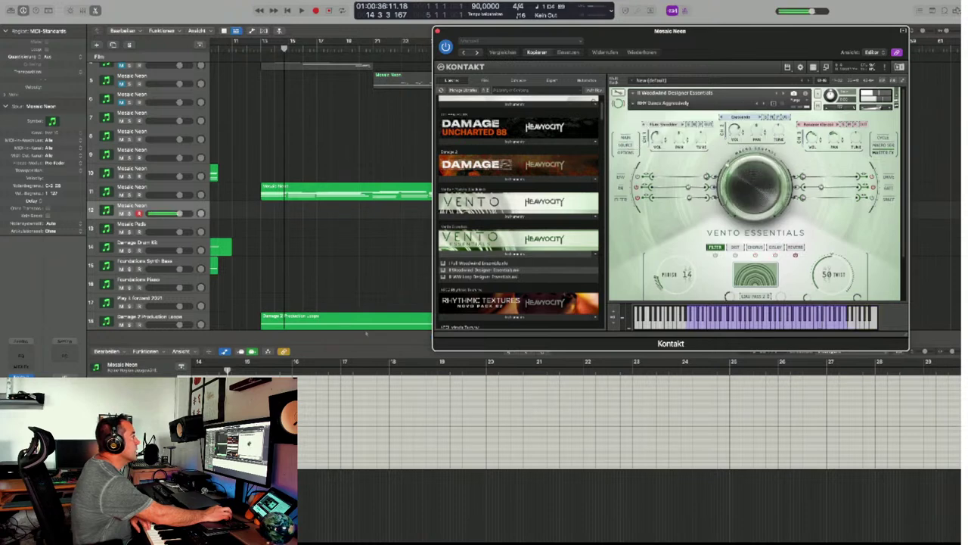
{"action": "left_click", "coordinate": [776, 104]}
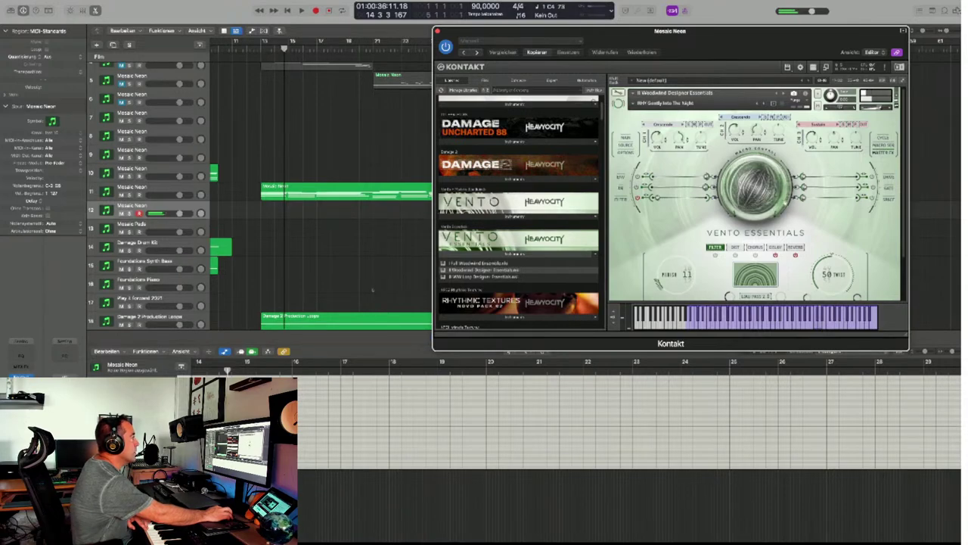
Load RHY Gently Into The Night in Woodwind Designer Essentials and record a woodwind line on track 12 from bar 13 to bar 28.
{"action": "left_click_drag", "start_coordinate": [605, 31], "coordinate": [602, 248]}
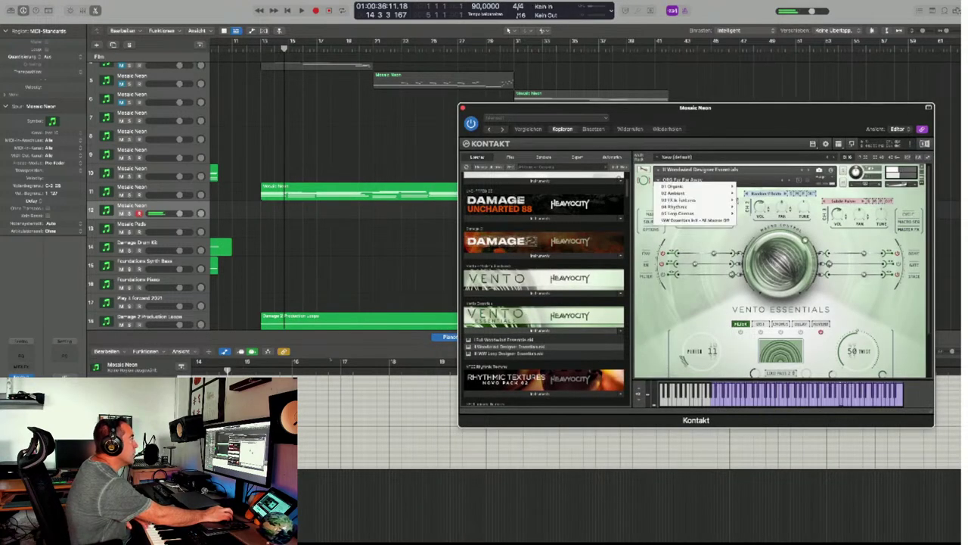
{"action": "mouse_move", "coordinate": [681, 207]}
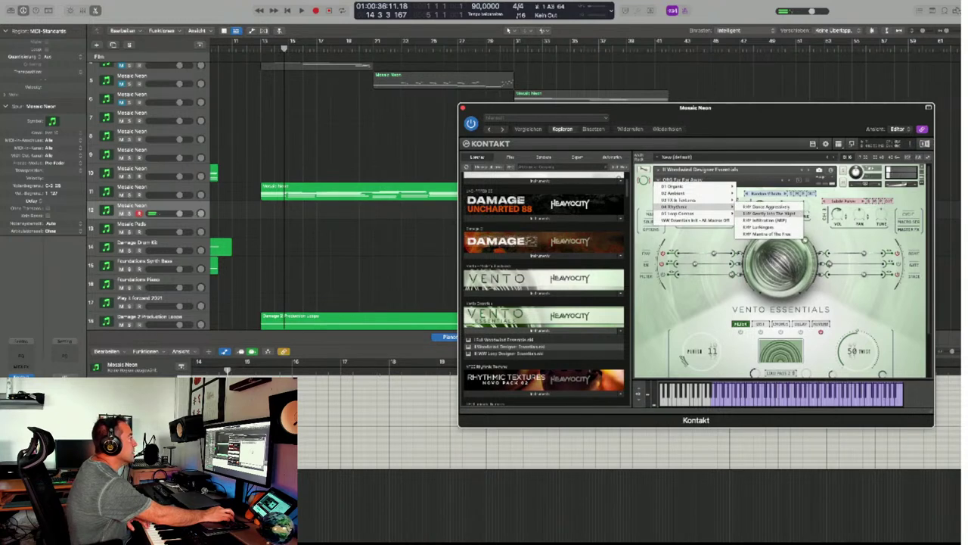
{"action": "left_click", "coordinate": [769, 213]}
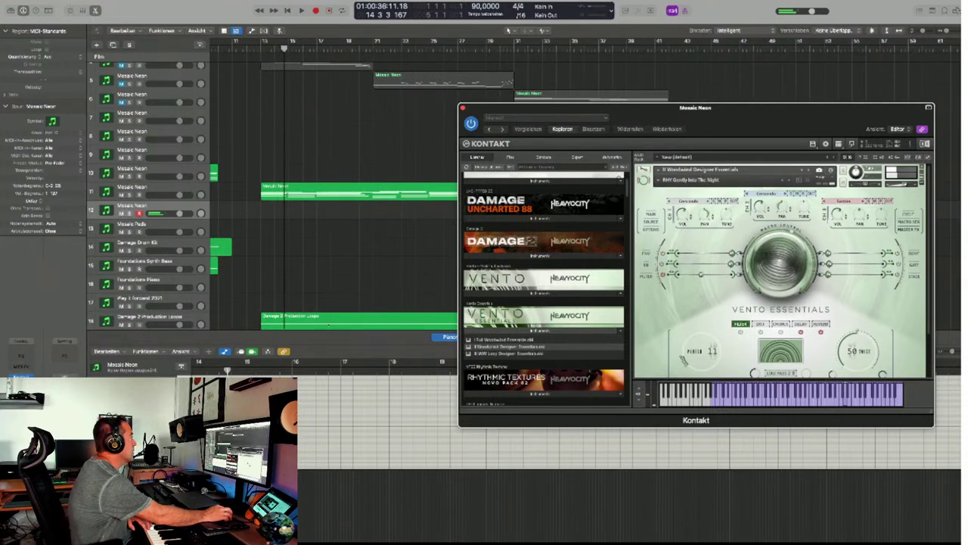
{"action": "left_click_drag", "start_coordinate": [695, 107], "coordinate": [674, 232]}
{"action": "key", "text": "r"}
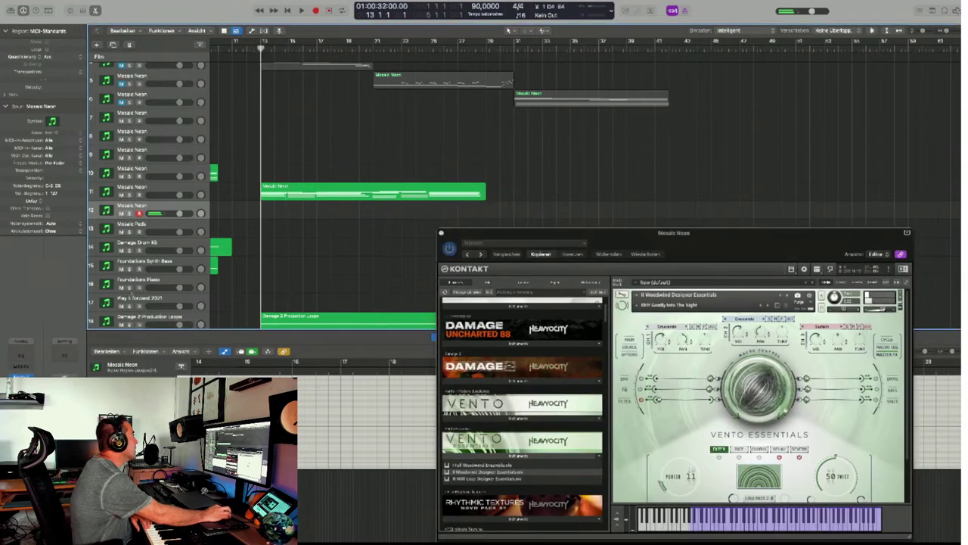
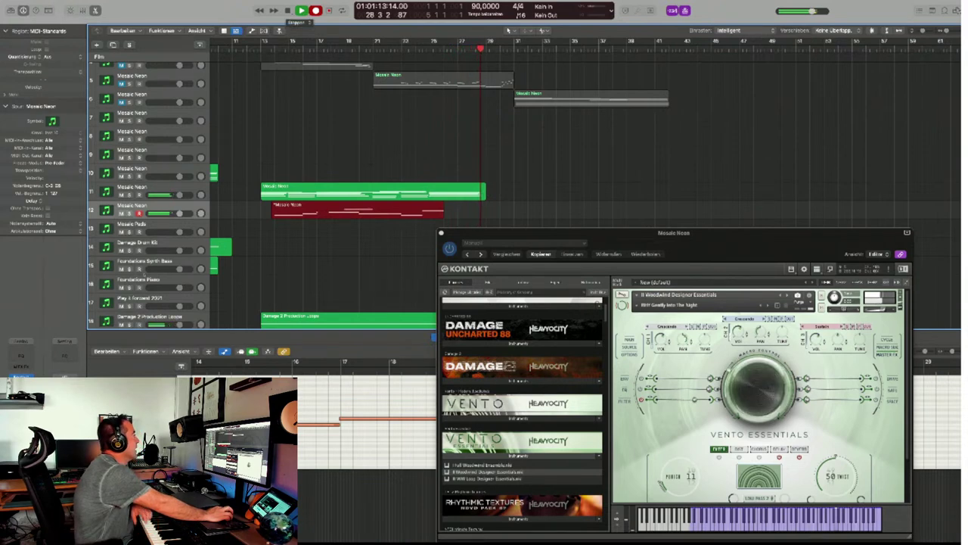
{"action": "key", "text": "space"}
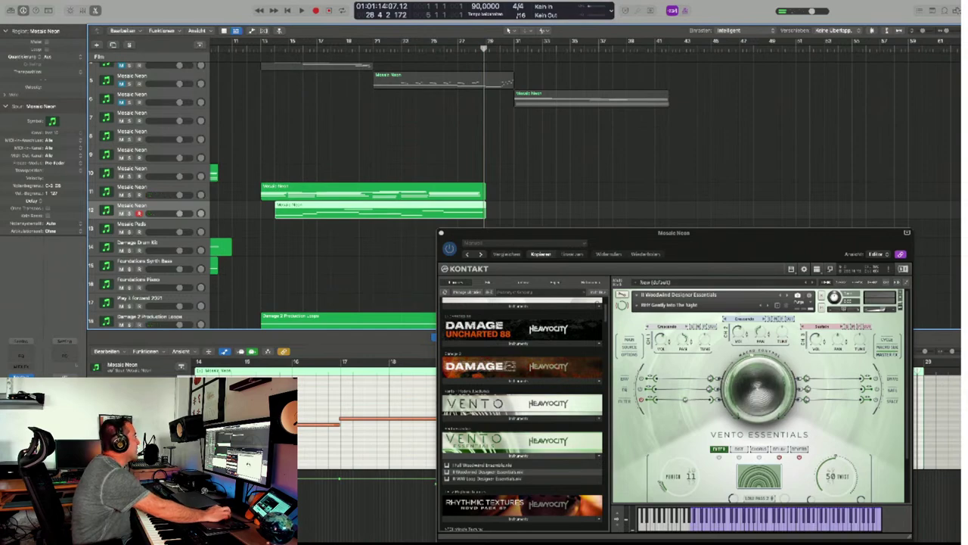
Duplicate Mosaic Neon track 11 with its settings and load the pad preset Oceans of Emotion on the new track 12.
{"action": "key", "text": "Up"}
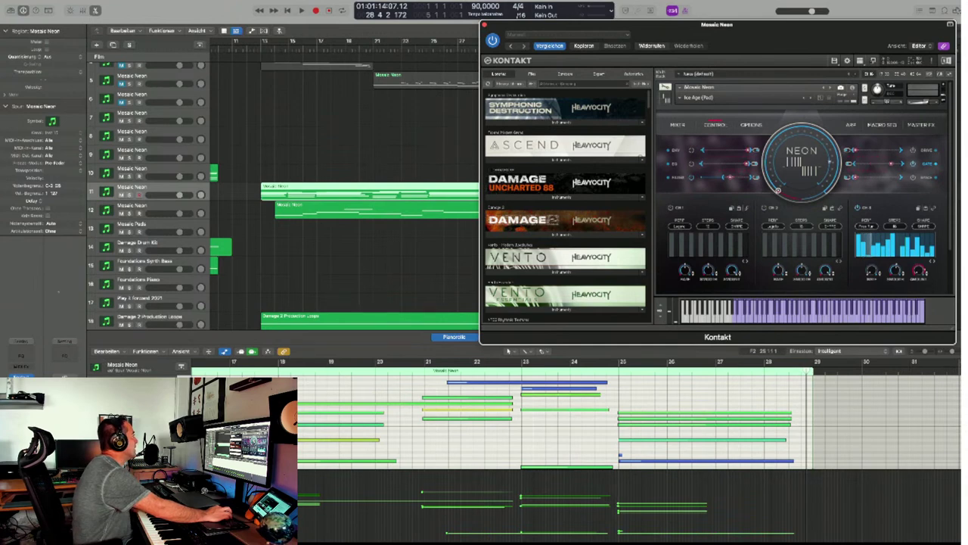
{"action": "key", "text": "super+d"}
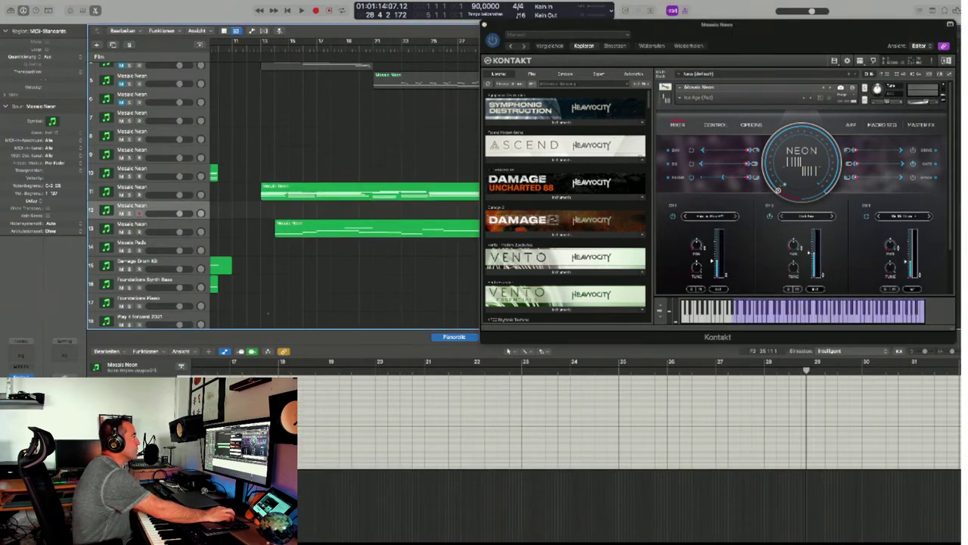
{"action": "left_click", "coordinate": [692, 97]}
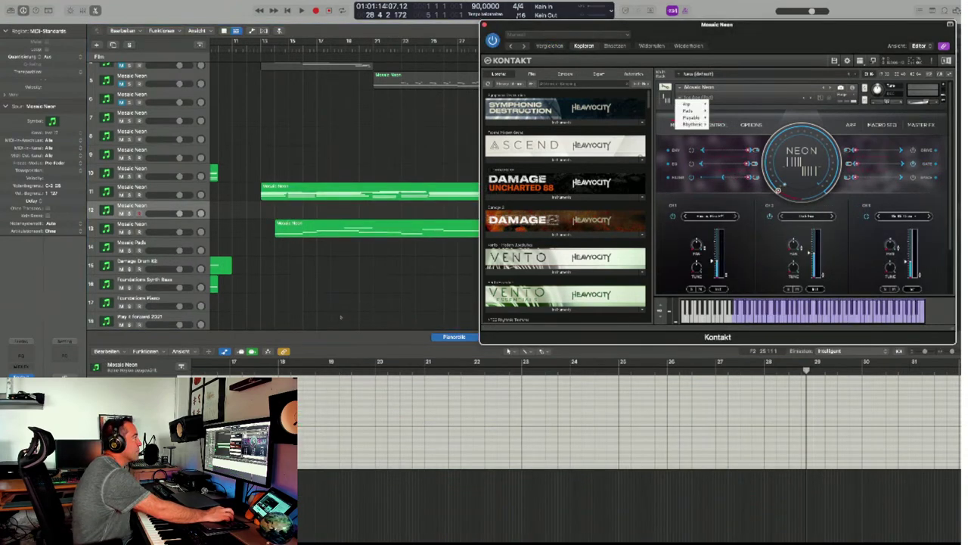
{"action": "mouse_move", "coordinate": [689, 112]}
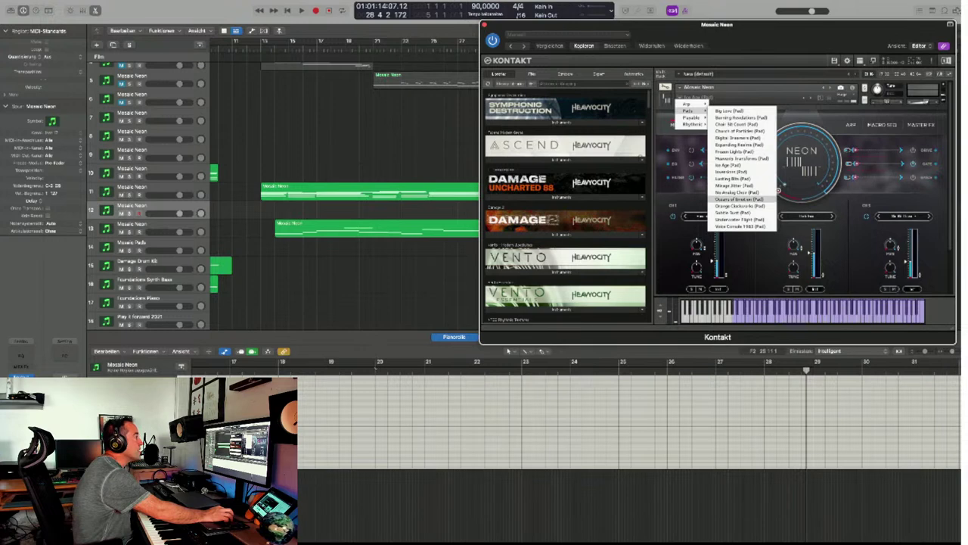
{"action": "left_click", "coordinate": [738, 199]}
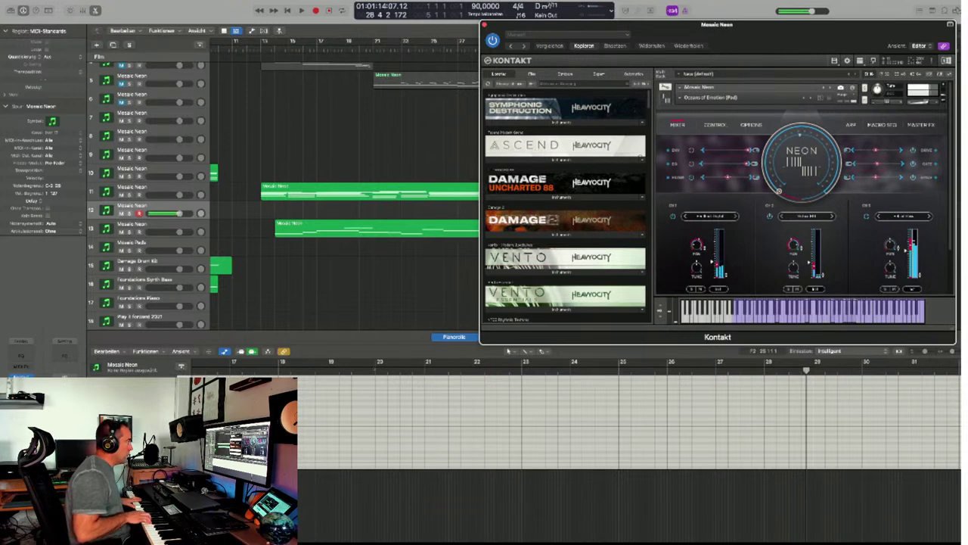
Move the chord region from track 11 to track 12 and play it from before bar 13 to audition Oceans of Emotion.
{"action": "left_click_drag", "start_coordinate": [302, 191], "coordinate": [303, 227]}
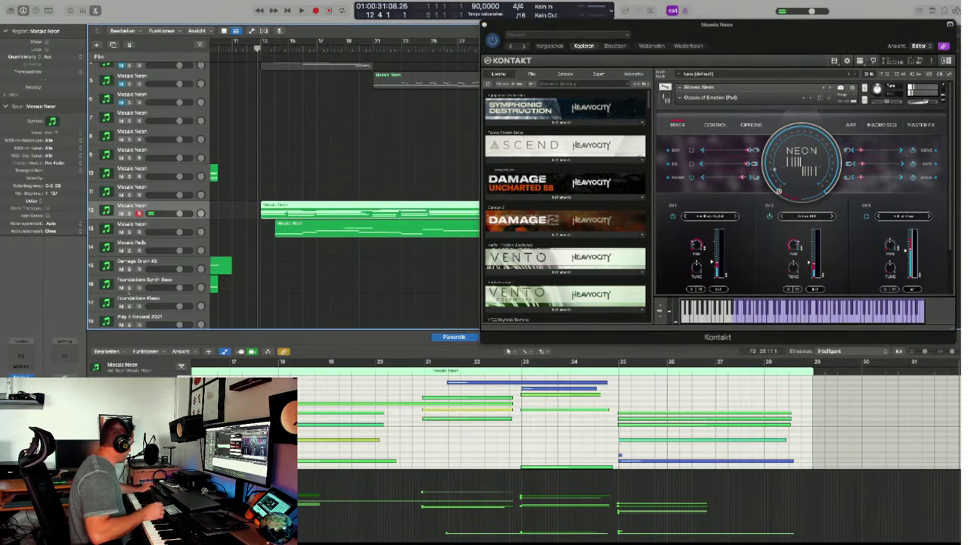
{"action": "key", "text": "space"}
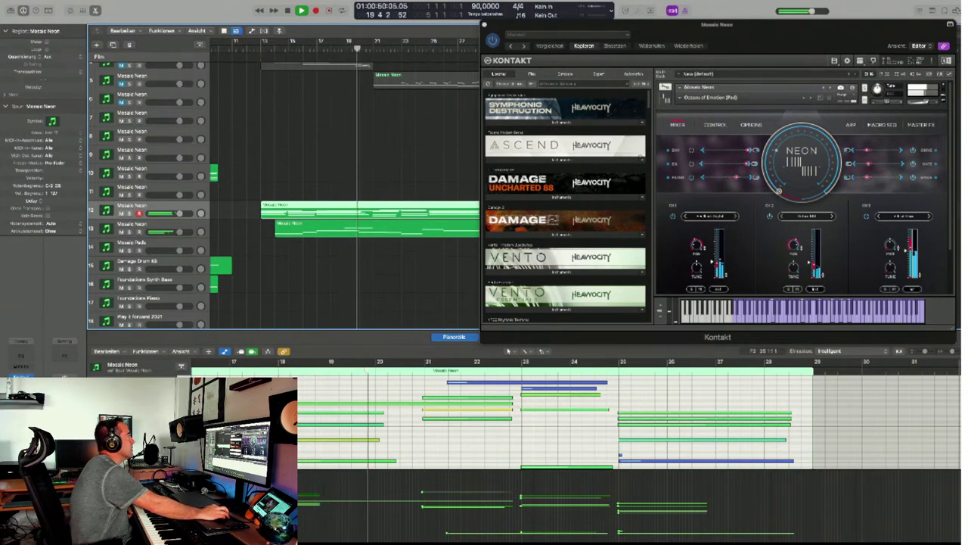
{"action": "key", "text": "space"}
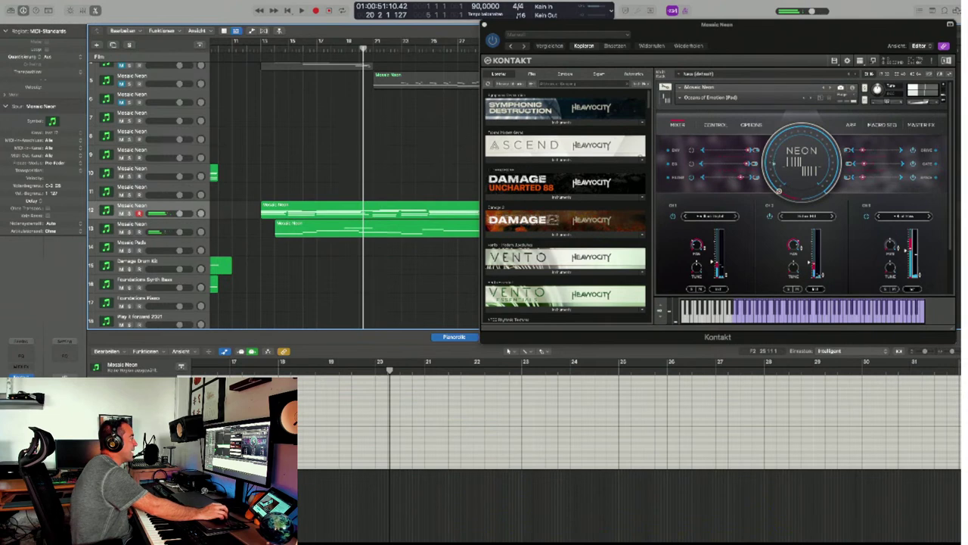
Delete the stray upper note around bars 19 to 20 in the woodwind region and return the chord region to track 11.
{"action": "scroll", "coordinate": [552, 424], "scroll_direction": "up", "scroll_amount": 3}
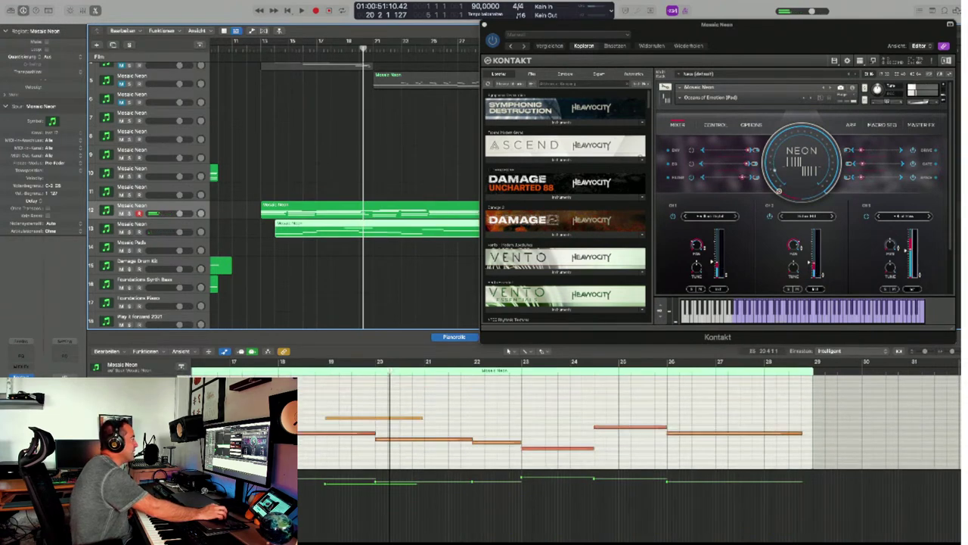
{"action": "left_click_drag", "start_coordinate": [326, 418], "coordinate": [412, 418]}
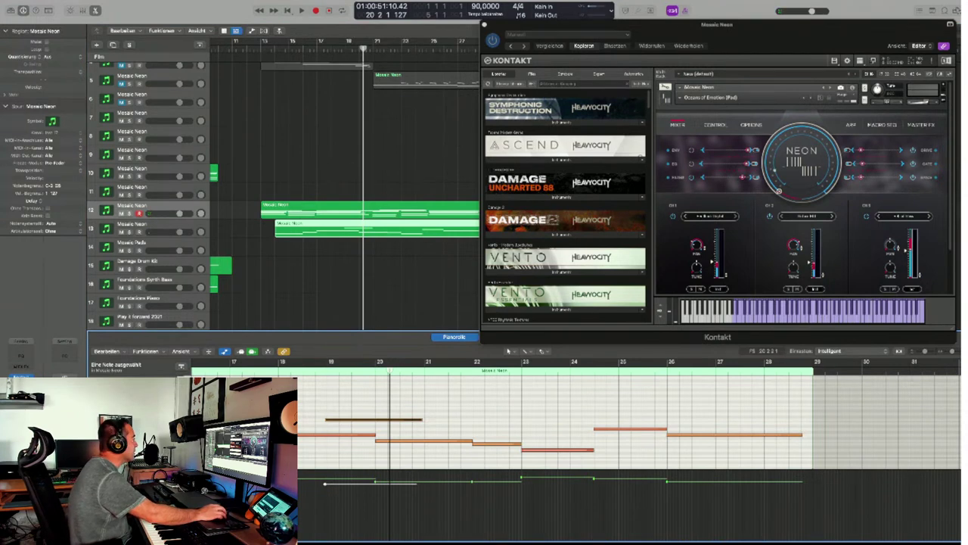
{"action": "key", "text": "Delete"}
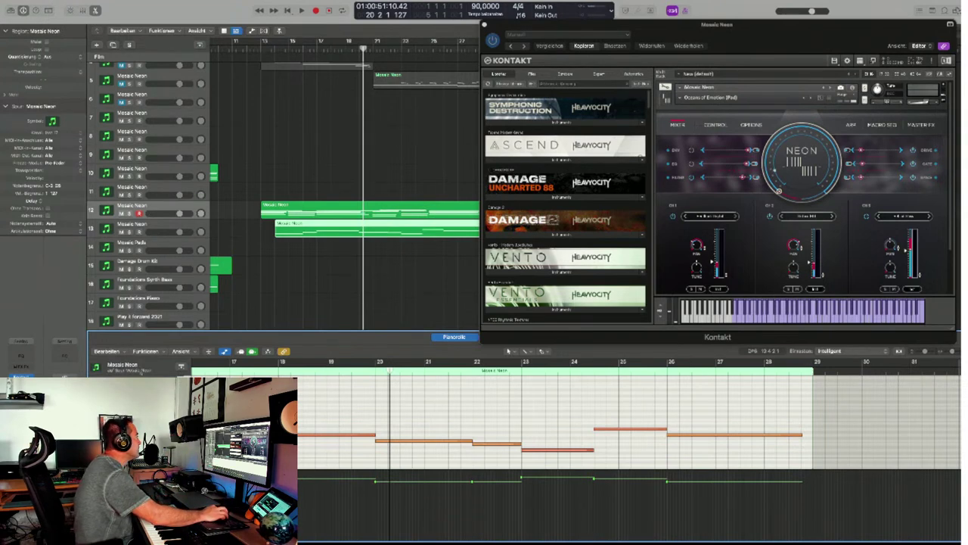
{"action": "left_click_drag", "start_coordinate": [273, 210], "coordinate": [273, 191]}
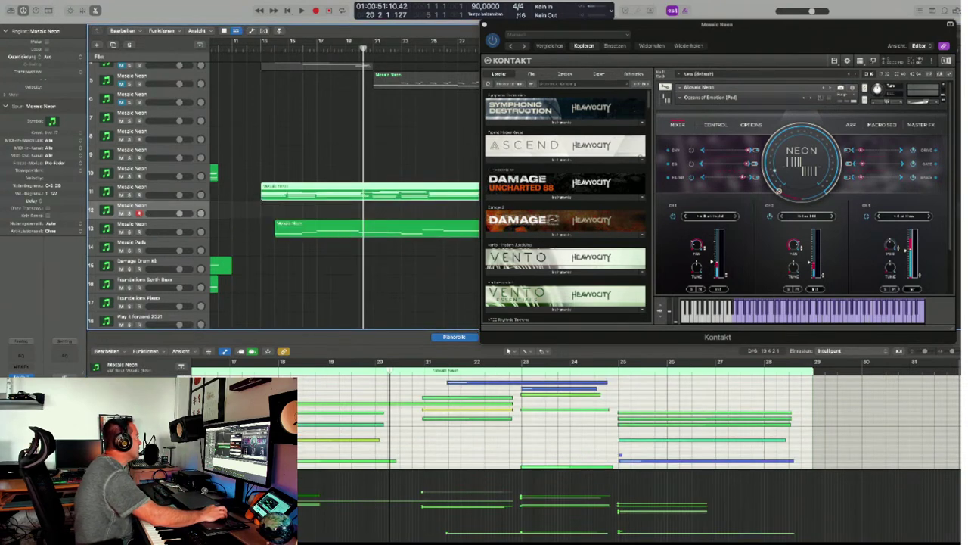
Load the pad preset Underwater Flight on track 12 for auditioning and inspect its Control and Arp pages.
{"action": "left_click", "coordinate": [343, 318]}
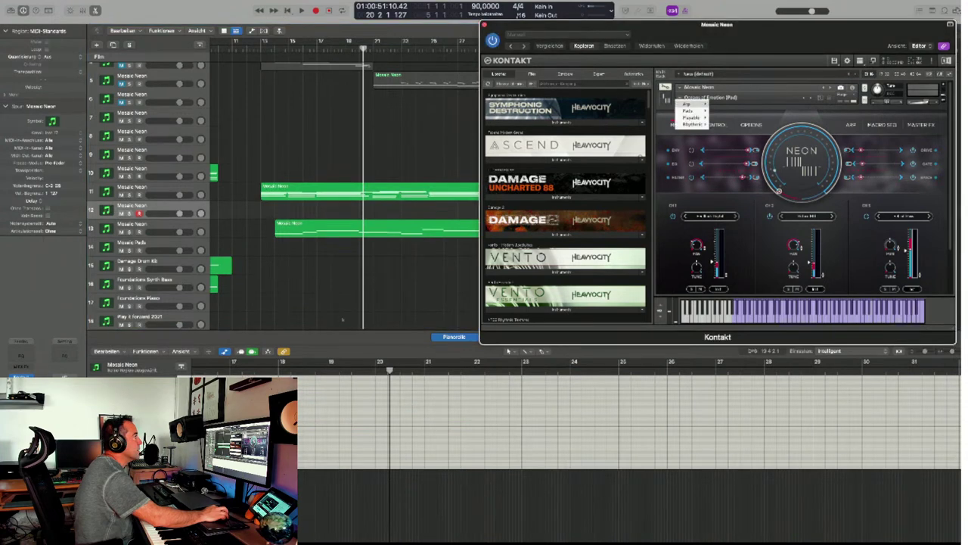
{"action": "mouse_move", "coordinate": [688, 111]}
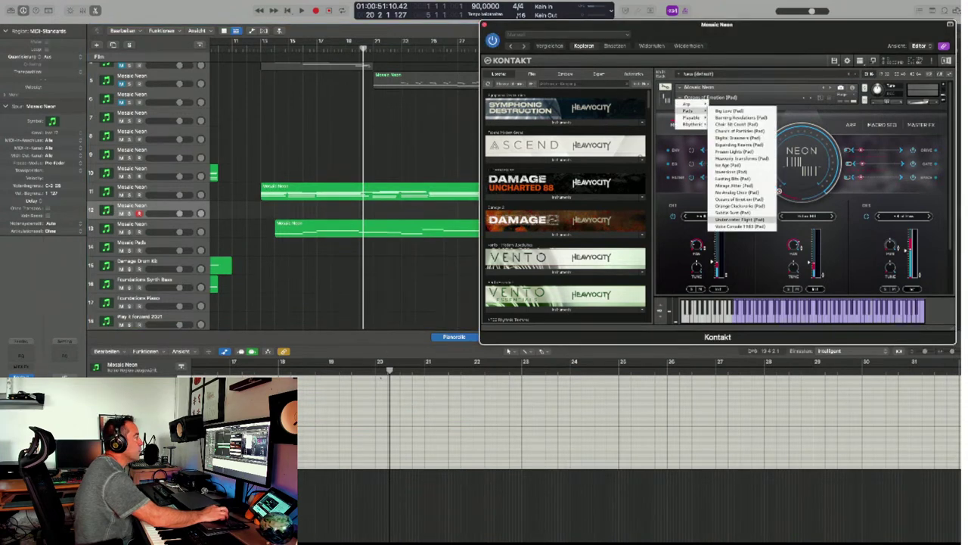
{"action": "left_click", "coordinate": [739, 219]}
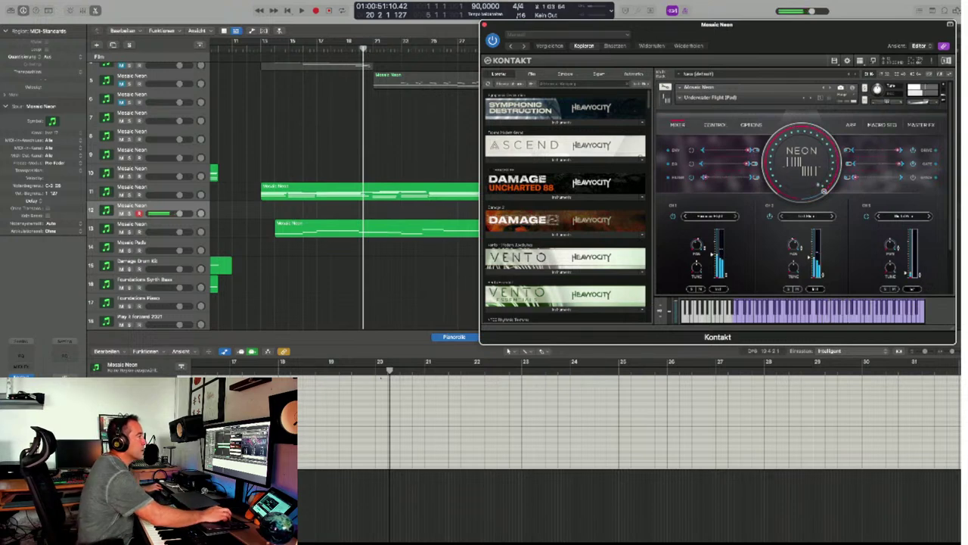
{"action": "left_click", "coordinate": [715, 124]}
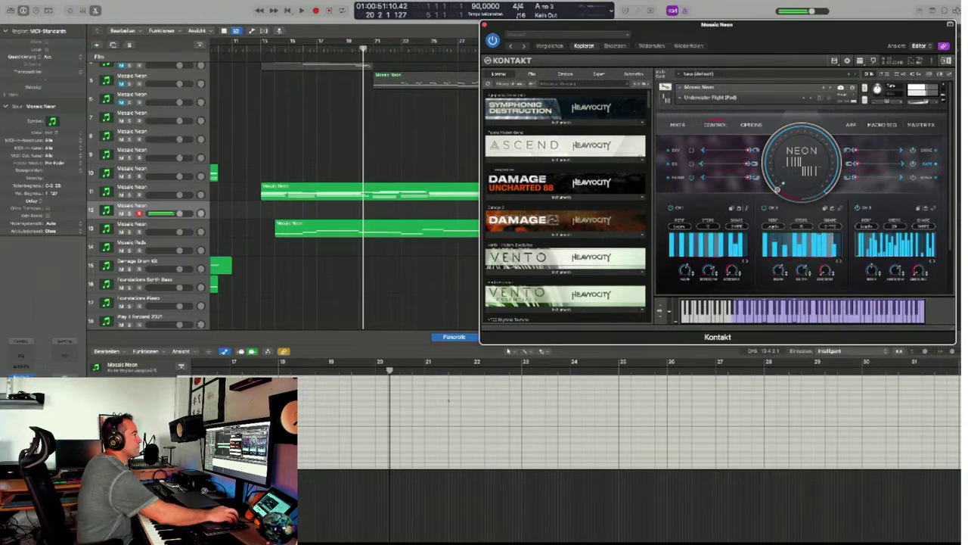
{"action": "left_click", "coordinate": [851, 124]}
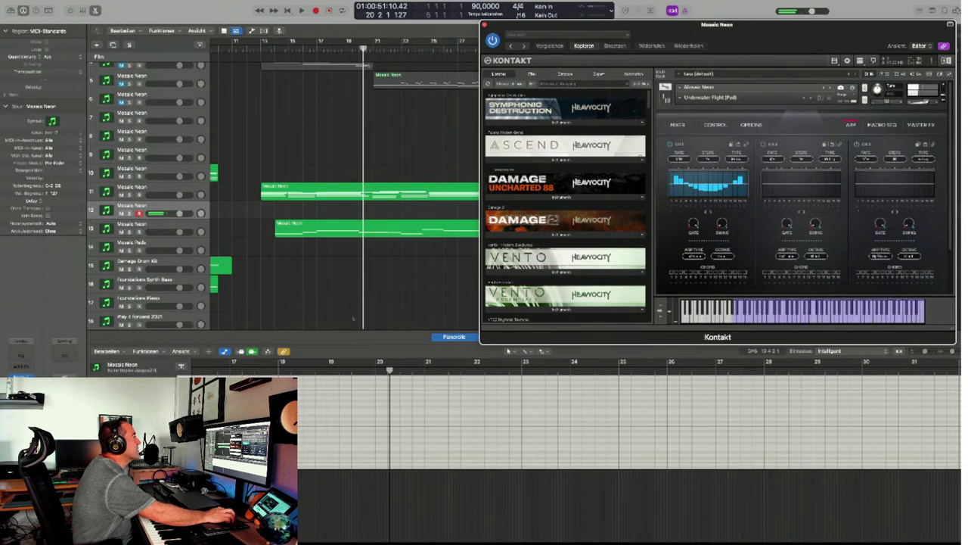
Load the playable preset Bed Time in Mosaic Neon for auditioning.
{"action": "key", "text": "Down"}
{"action": "key", "text": "Down"}
{"action": "key", "text": "Right"}
{"action": "key", "text": "Up"}
{"action": "key", "text": "Up"}
{"action": "key", "text": "Return"}
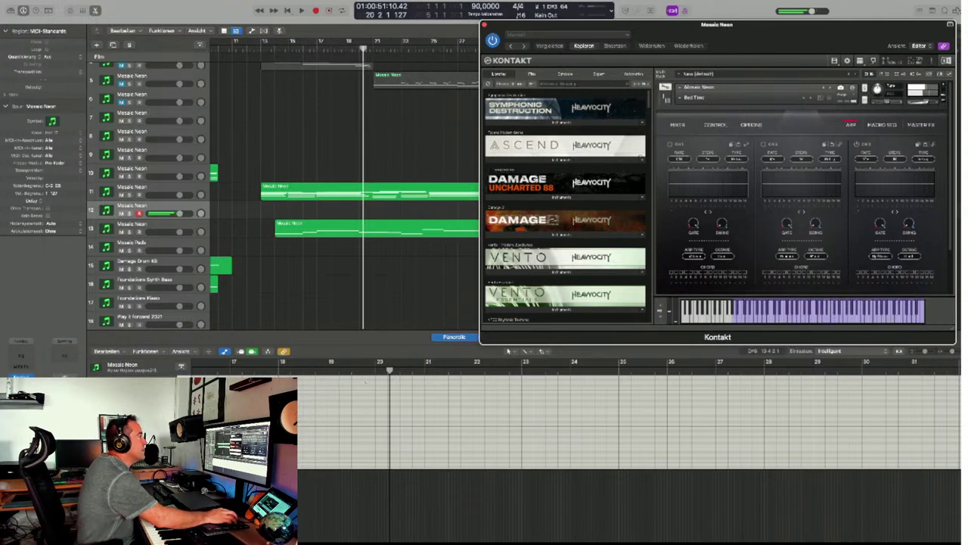
Audition the playable preset Bells From Above and switch to Bells for Dreaming in Mosaic Neon.
{"action": "left_click", "coordinate": [689, 97]}
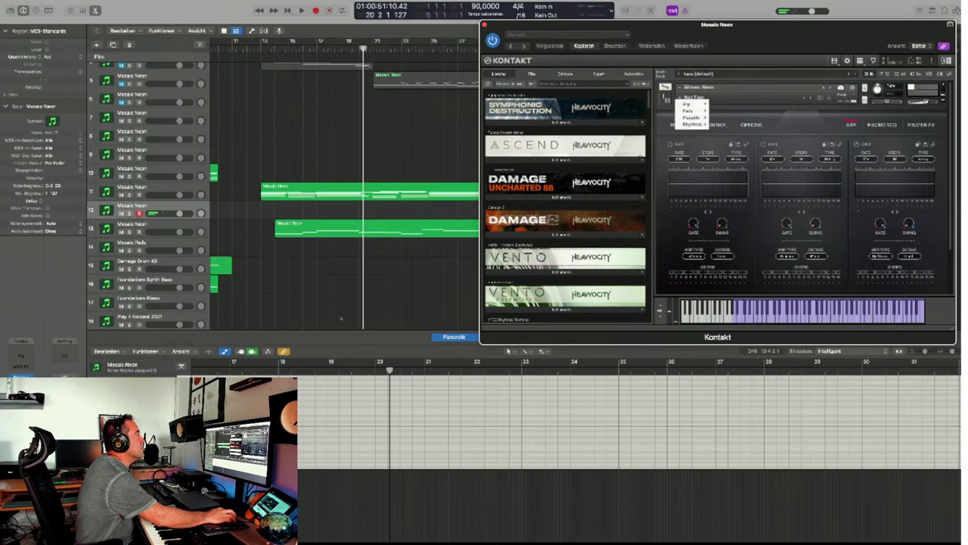
{"action": "mouse_move", "coordinate": [691, 117]}
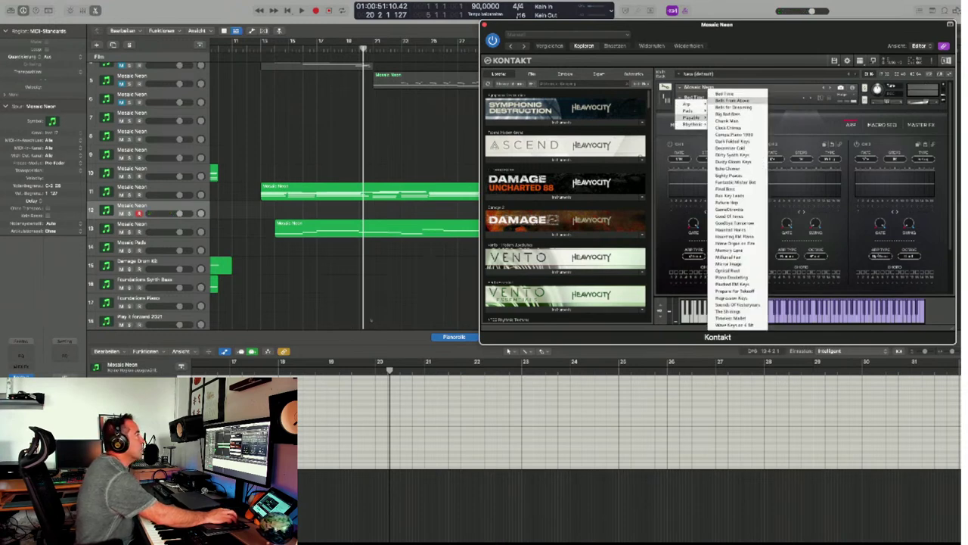
{"action": "left_click", "coordinate": [732, 100]}
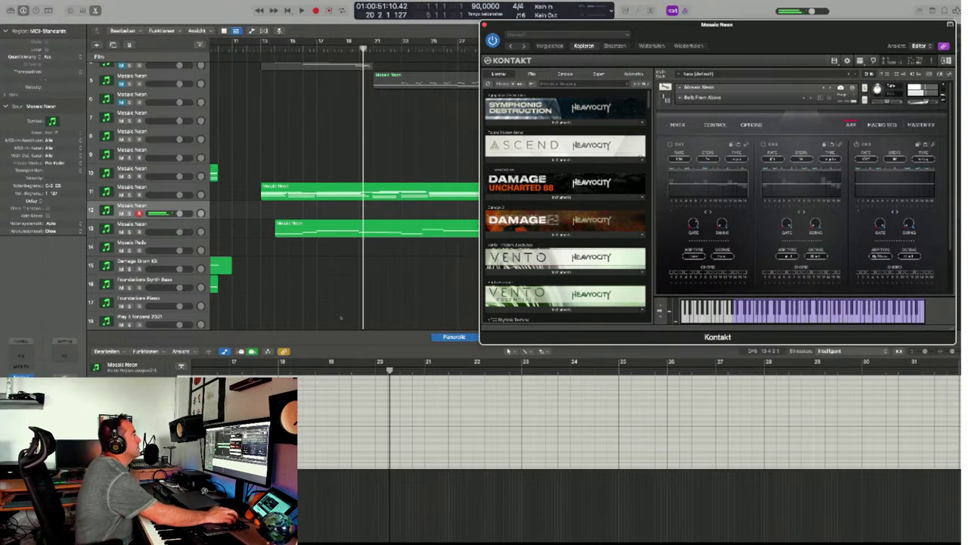
{"action": "left_click", "coordinate": [690, 97]}
{"action": "mouse_move", "coordinate": [690, 117]}
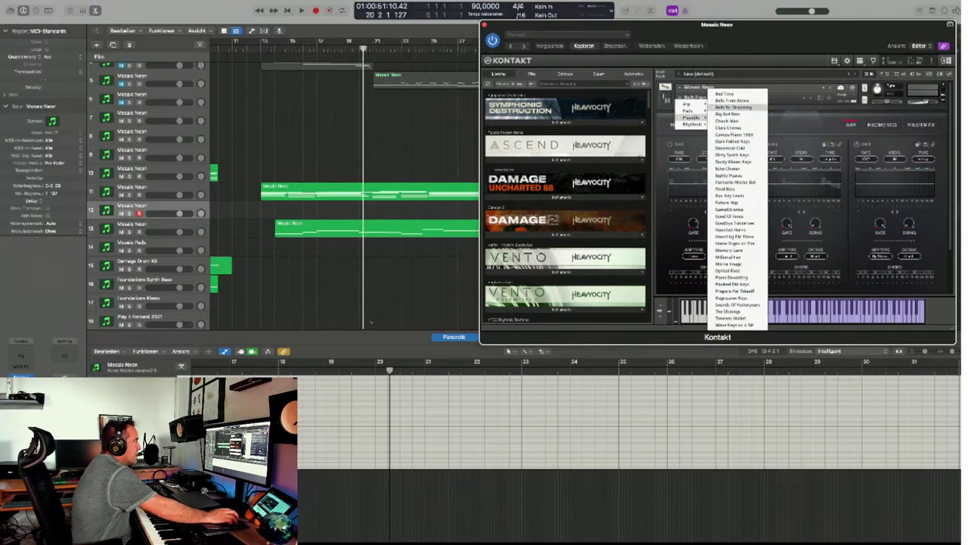
{"action": "left_click", "coordinate": [733, 107]}
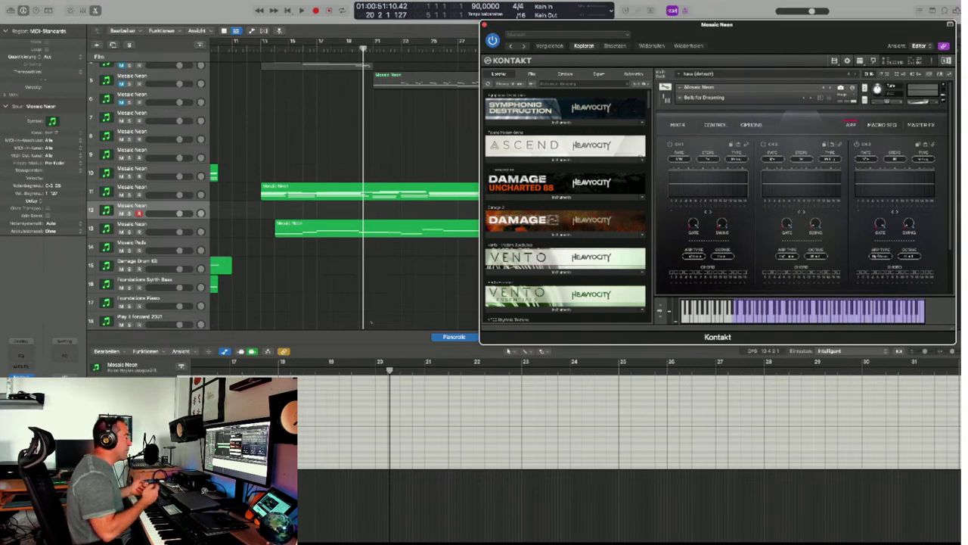
Look through the installed Heavyocity libraries in Kontakt's library browser.
{"action": "scroll", "coordinate": [565, 204], "scroll_direction": "down", "scroll_amount": 5}
{"action": "scroll", "coordinate": [566, 204], "scroll_direction": "down", "scroll_amount": 3}
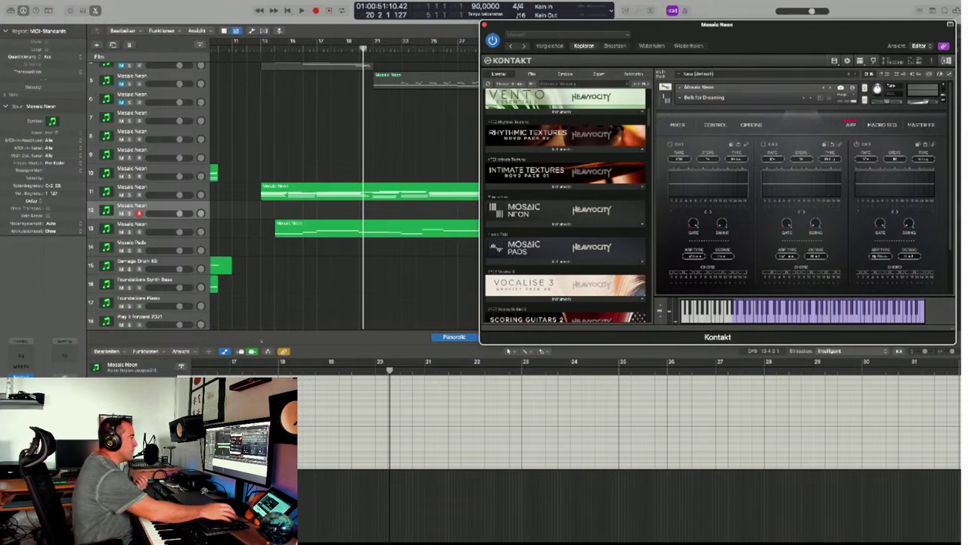
{"action": "scroll", "coordinate": [565, 204], "scroll_direction": "up", "scroll_amount": 5}
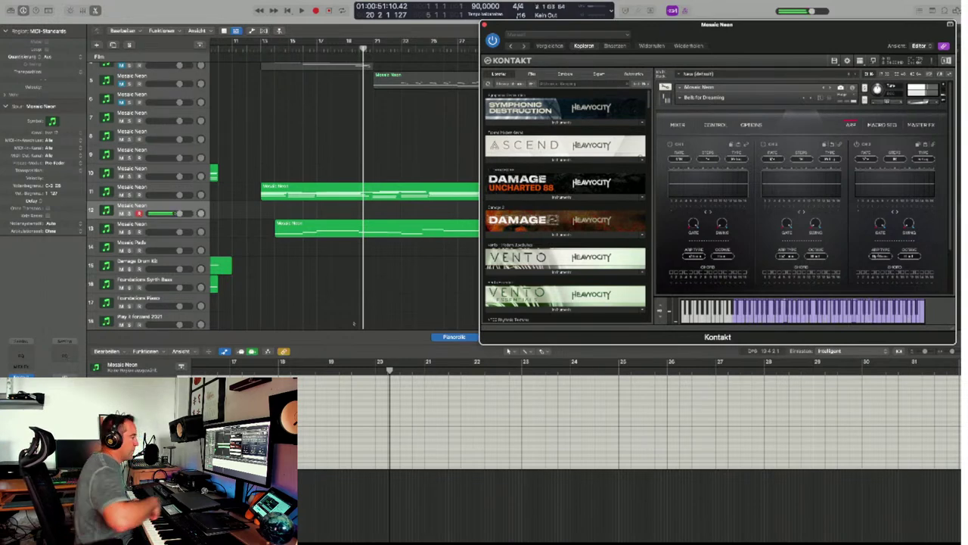
Load the playable preset Big Bad Bass in Mosaic Neon for auditioning.
{"action": "left_click", "coordinate": [692, 97]}
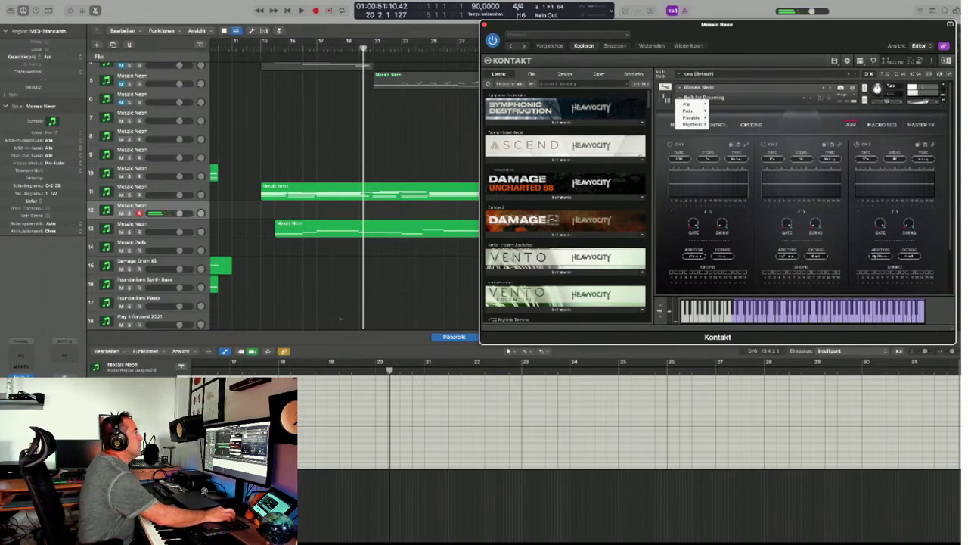
{"action": "mouse_move", "coordinate": [692, 117]}
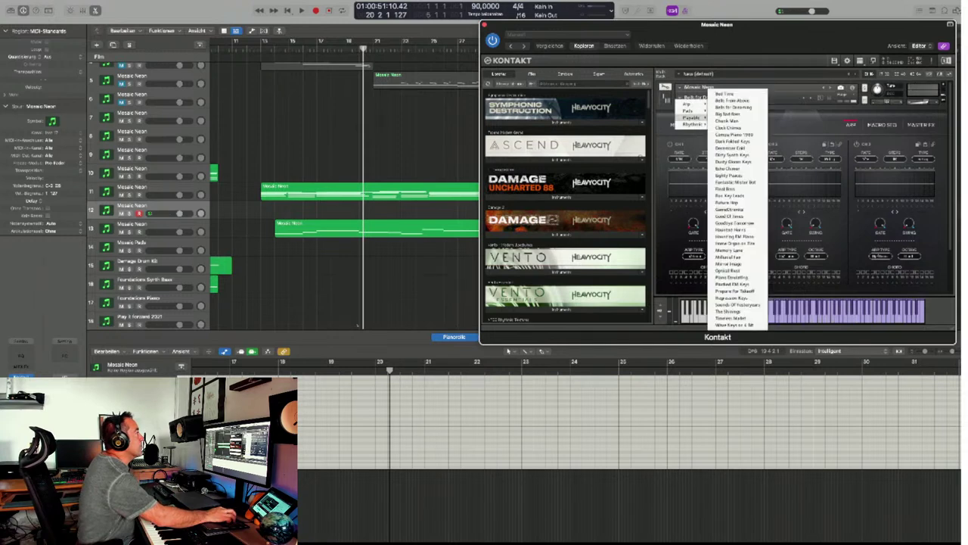
{"action": "left_click", "coordinate": [727, 113]}
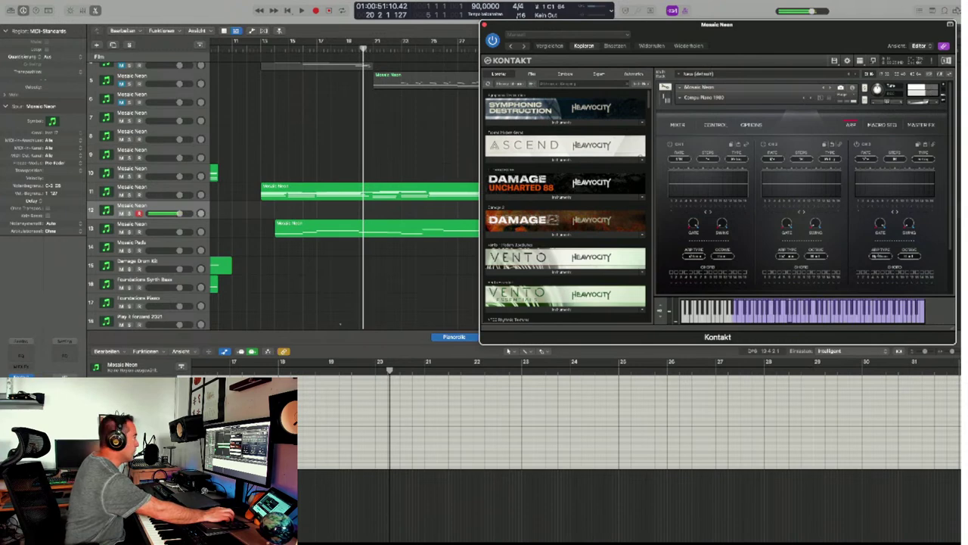
Audition the playable presets December Cold and Dirty Synth Keys, continuing to the Dusty keys preset that follows them.
{"action": "left_click", "coordinate": [680, 97]}
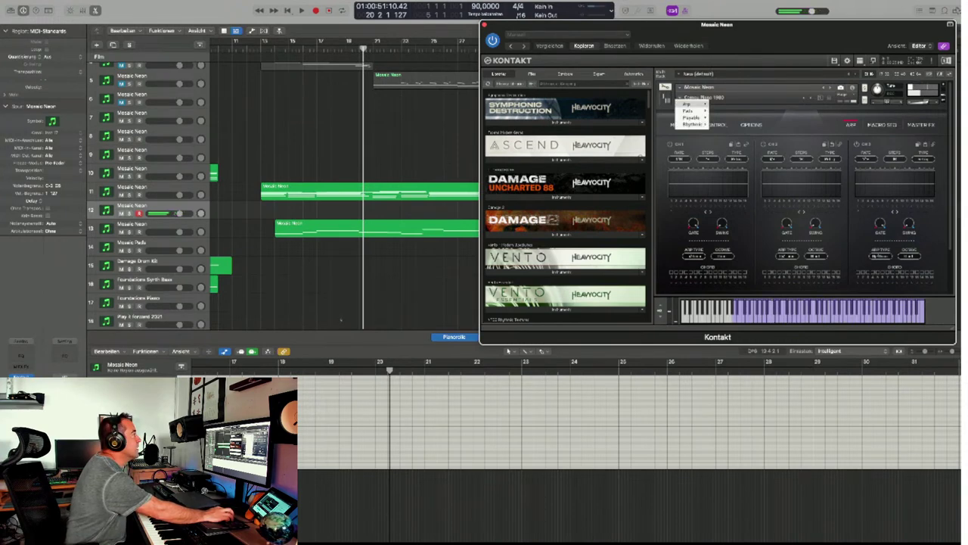
{"action": "key", "text": "Right"}
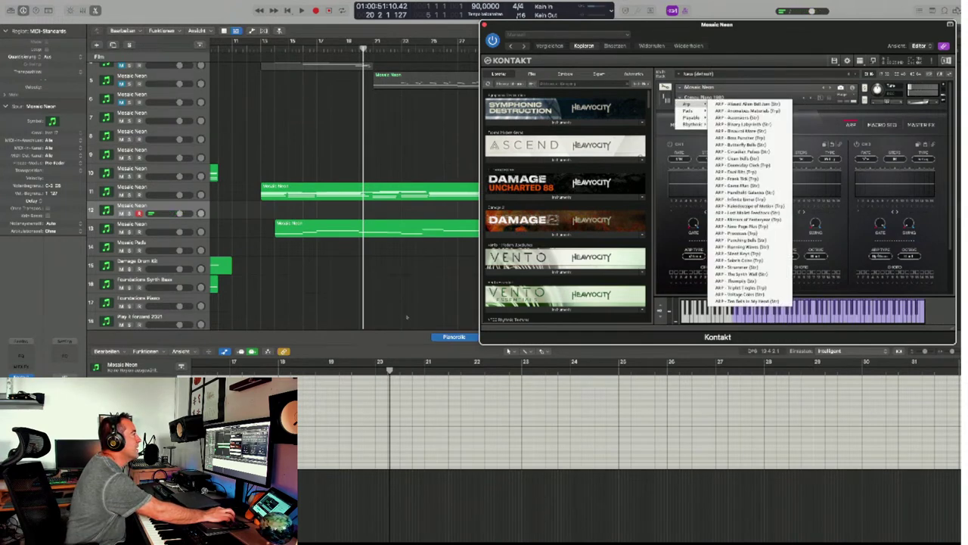
{"action": "key", "text": "Return"}
{"action": "key", "text": "Up"}
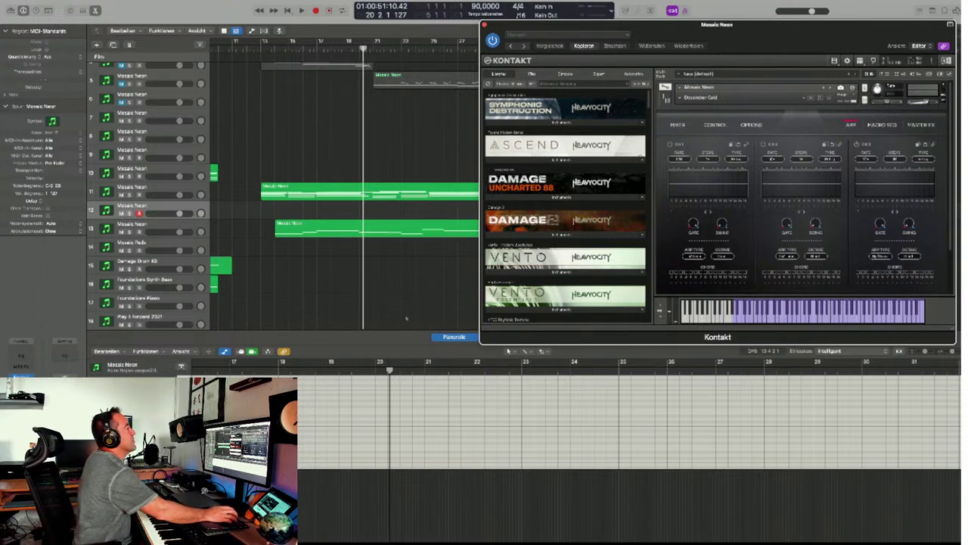
{"action": "key", "text": "Down"}
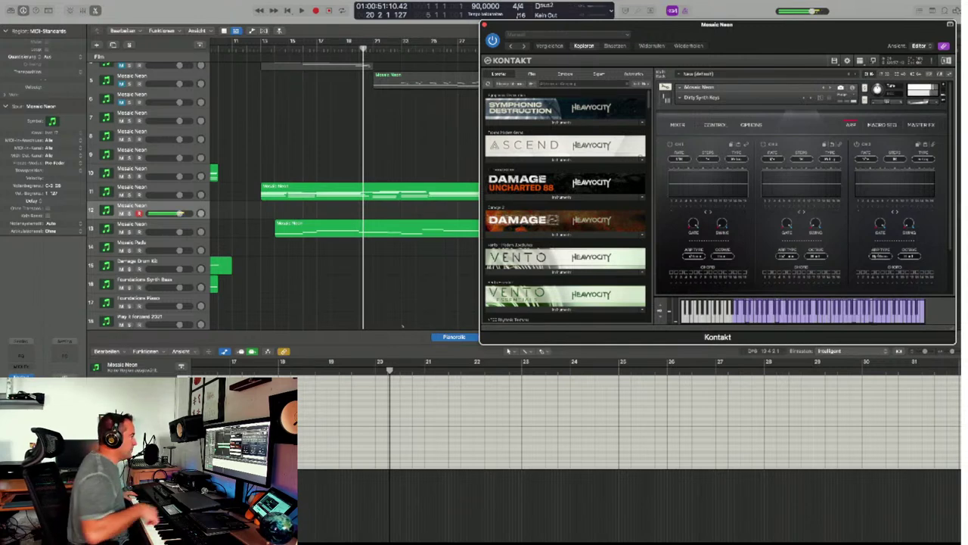
{"action": "key", "text": "]"}
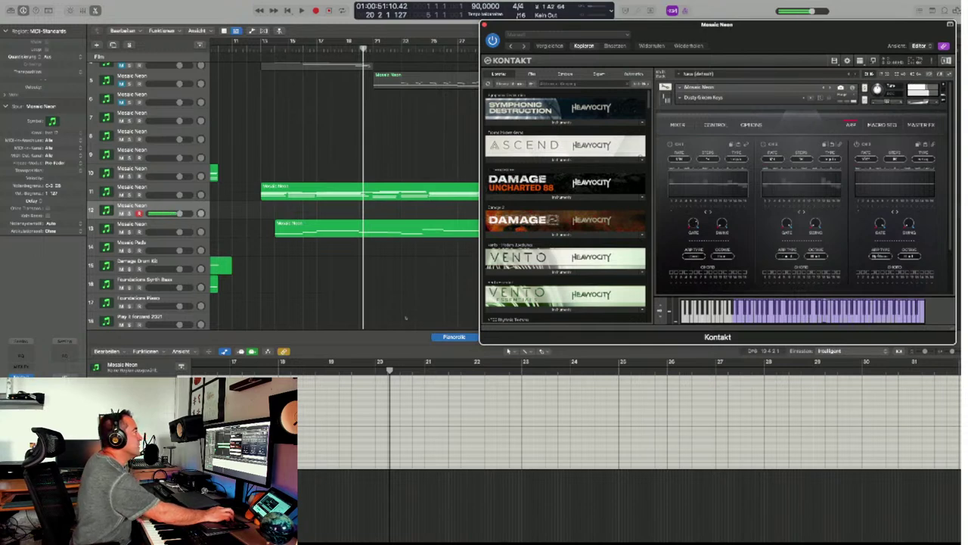
Audition the playable preset Eighty Pianos and switch to Final Boss in Mosaic Neon.
{"action": "left_click", "coordinate": [692, 97]}
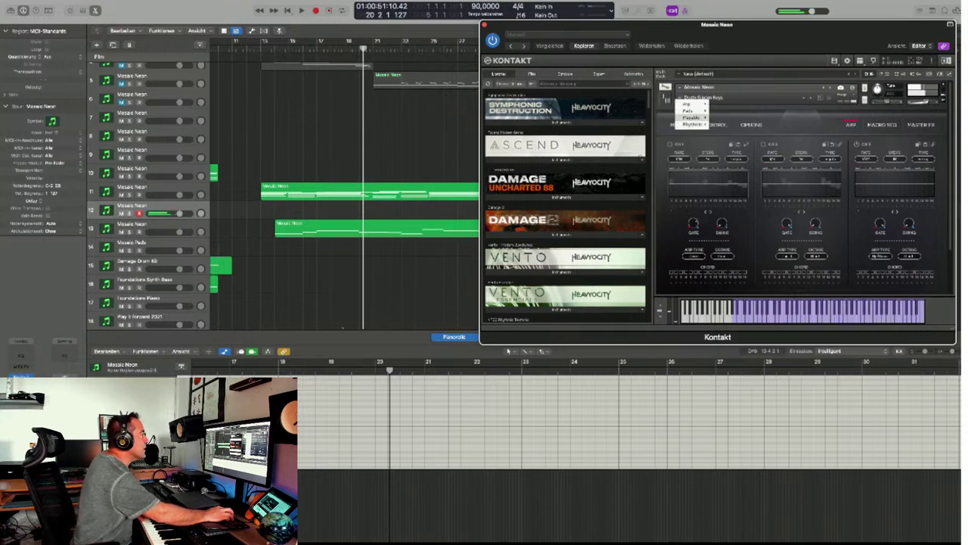
{"action": "mouse_move", "coordinate": [690, 118]}
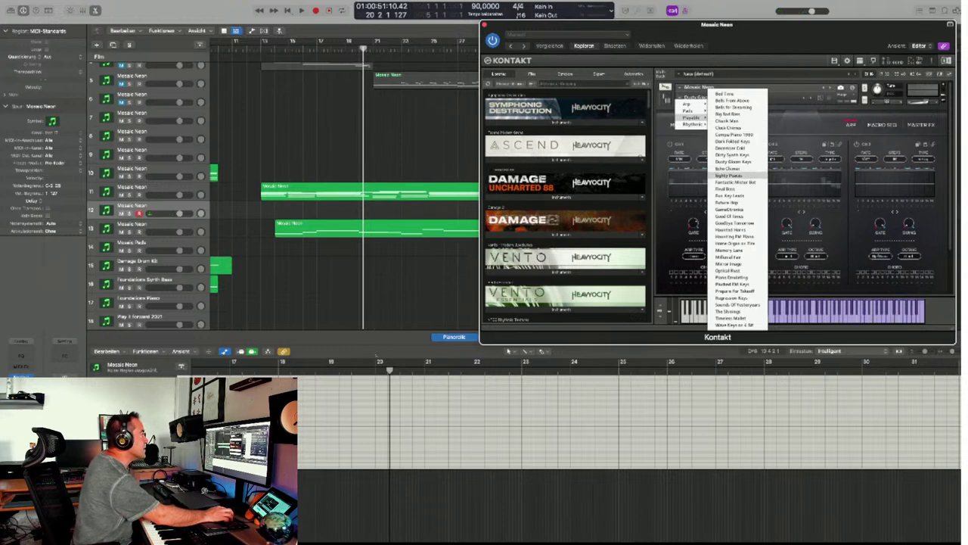
{"action": "left_click", "coordinate": [729, 175]}
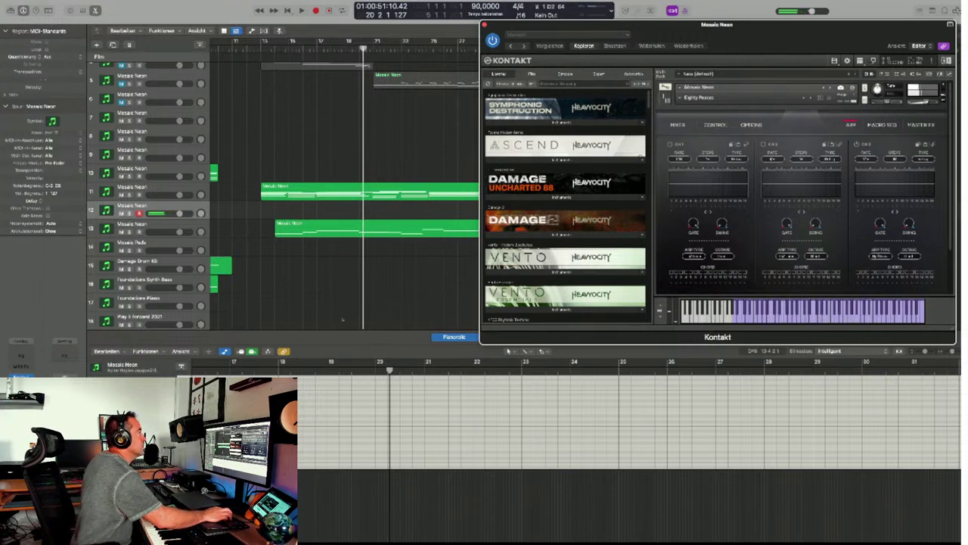
{"action": "left_click", "coordinate": [694, 96]}
{"action": "mouse_move", "coordinate": [690, 117]}
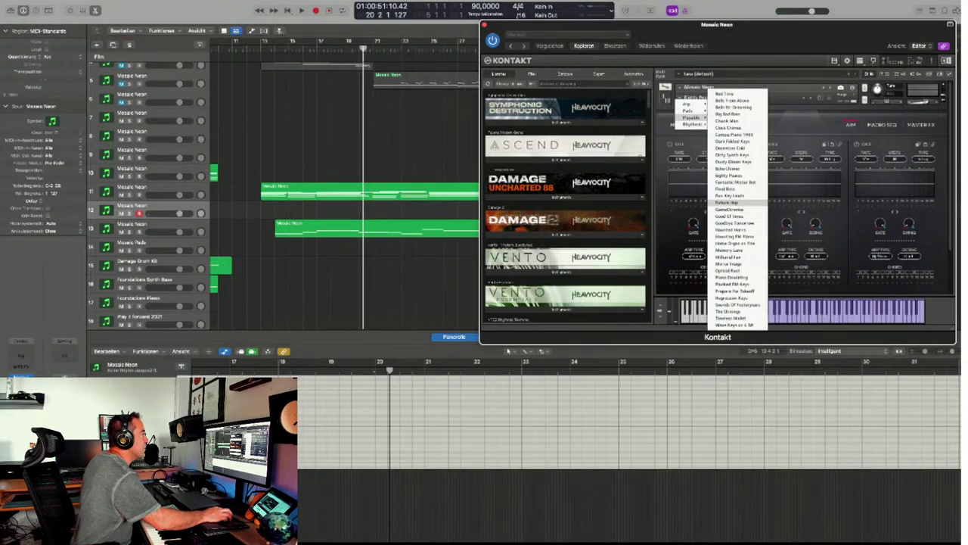
{"action": "left_click", "coordinate": [726, 189]}
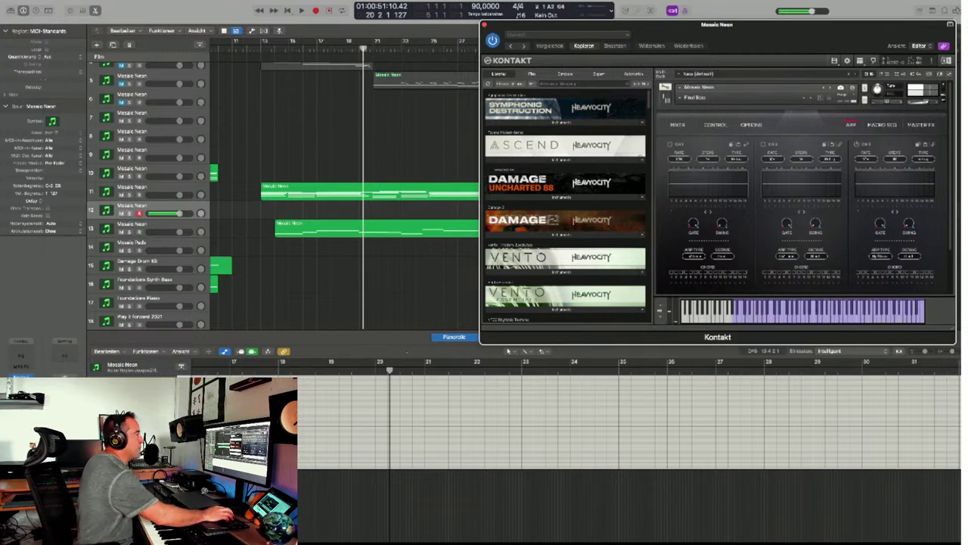
Audition the Game-themed playable preset listed below Future Hop and switch to Haunted Horns.
{"action": "left_click", "coordinate": [692, 98]}
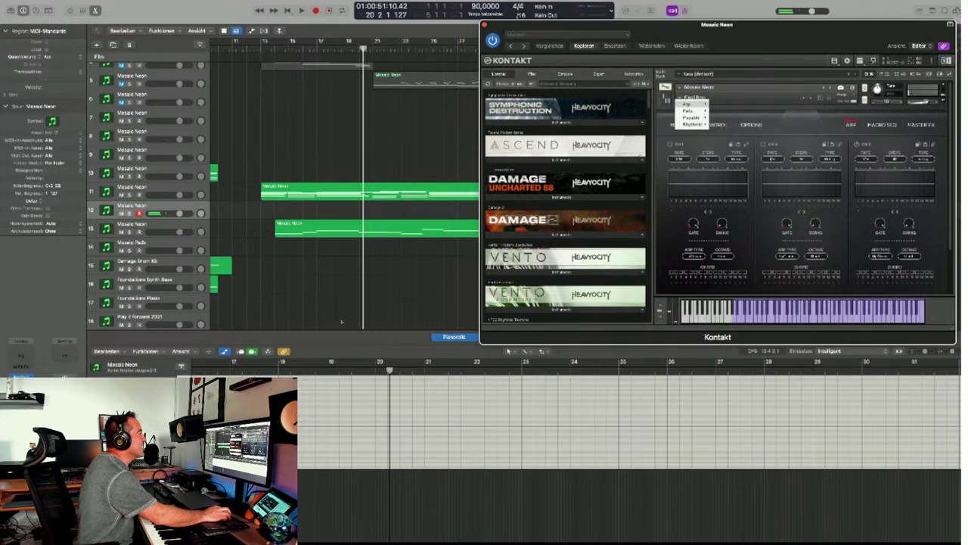
{"action": "mouse_move", "coordinate": [689, 117]}
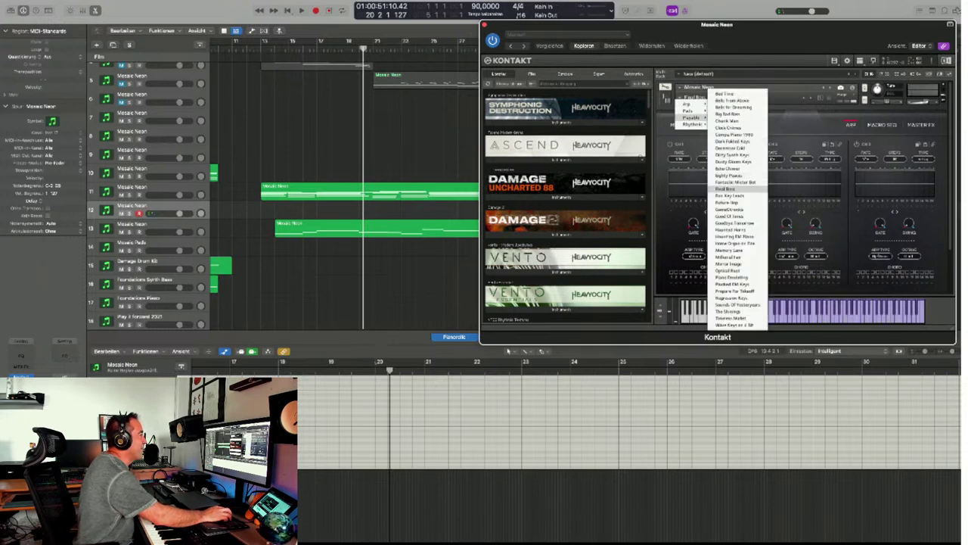
{"action": "left_click", "coordinate": [730, 209]}
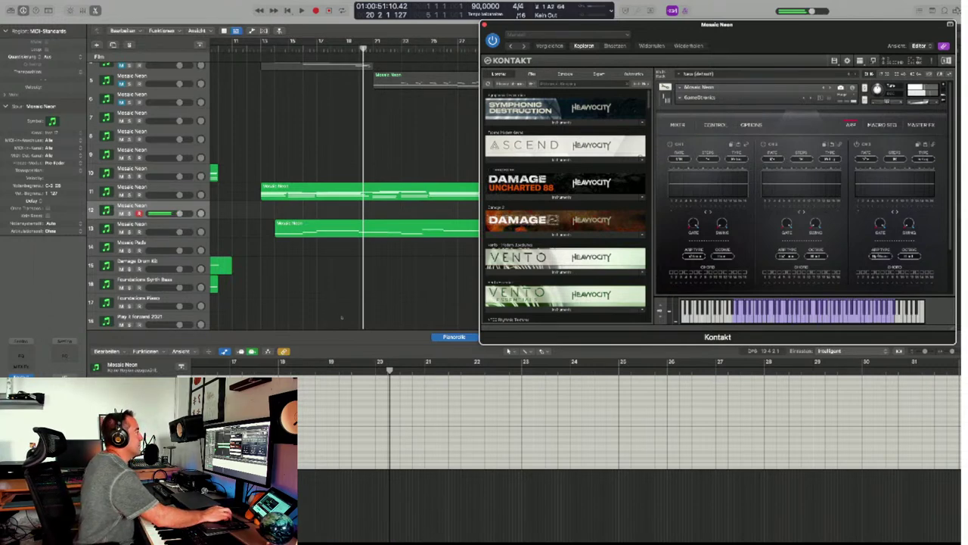
{"action": "left_click", "coordinate": [688, 98]}
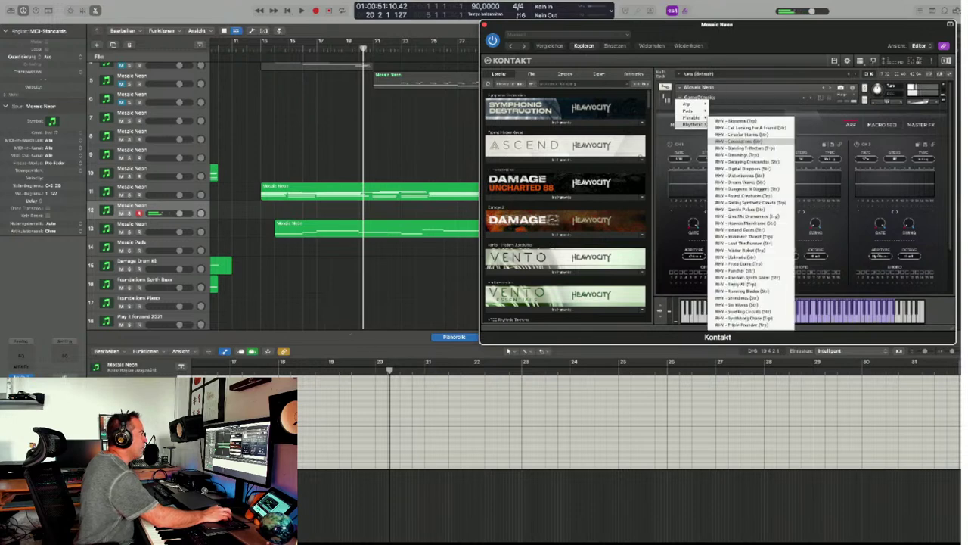
{"action": "mouse_move", "coordinate": [692, 117]}
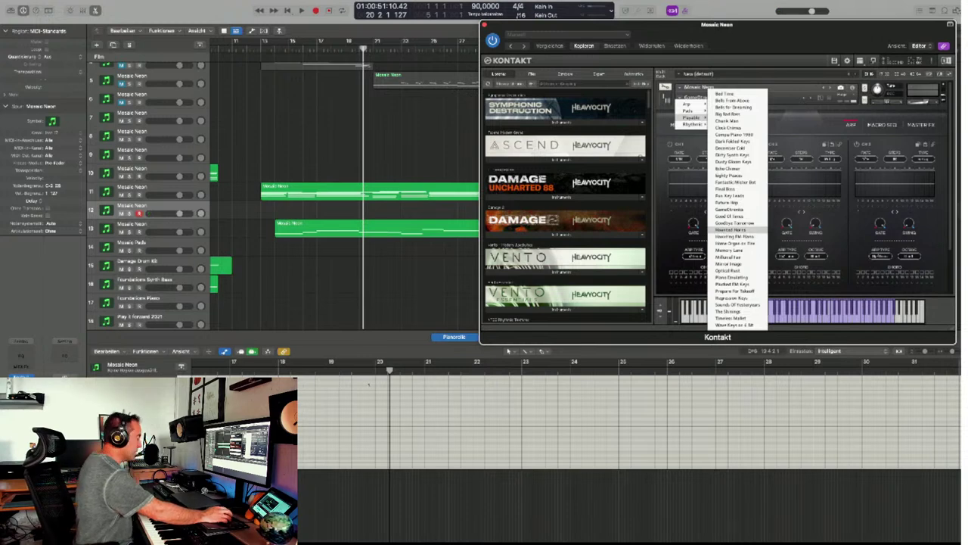
{"action": "left_click", "coordinate": [732, 229]}
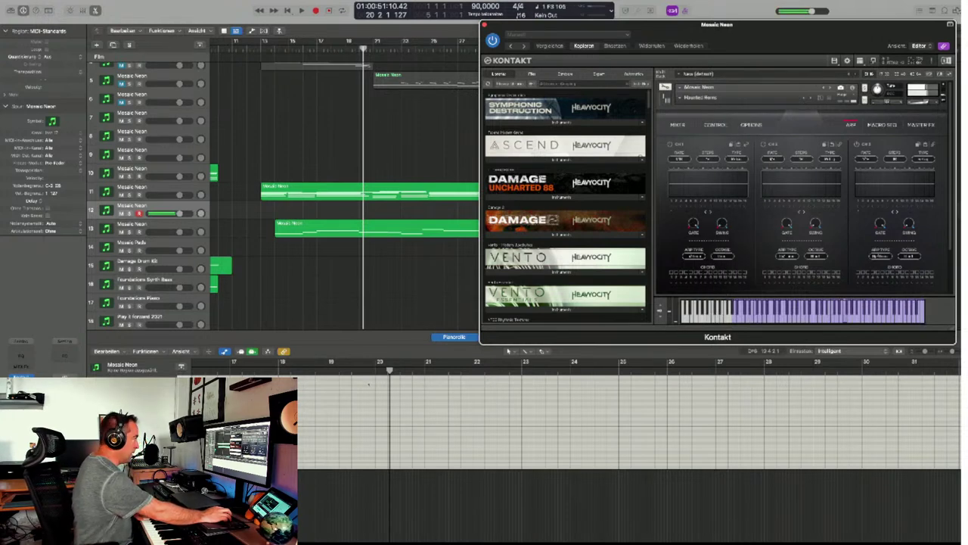
Audition the playable preset Haunting FM Piano and switch to Piano Emulating in Mosaic Neon.
{"action": "left_click", "coordinate": [690, 97]}
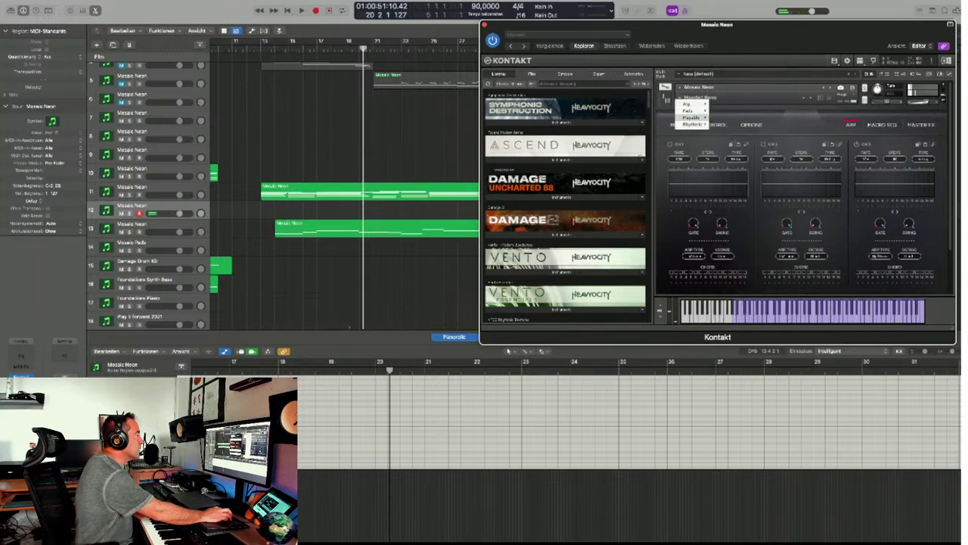
{"action": "mouse_move", "coordinate": [696, 117]}
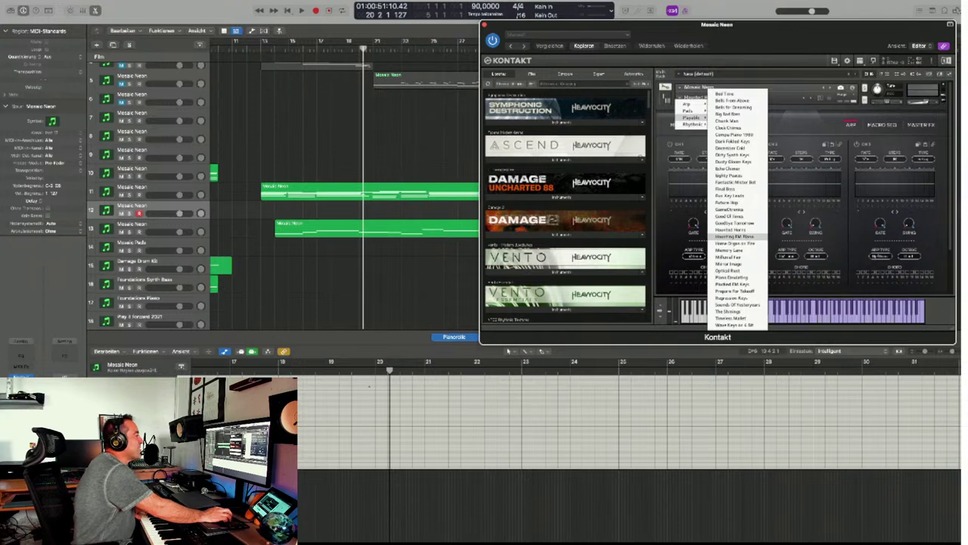
{"action": "left_click", "coordinate": [737, 237]}
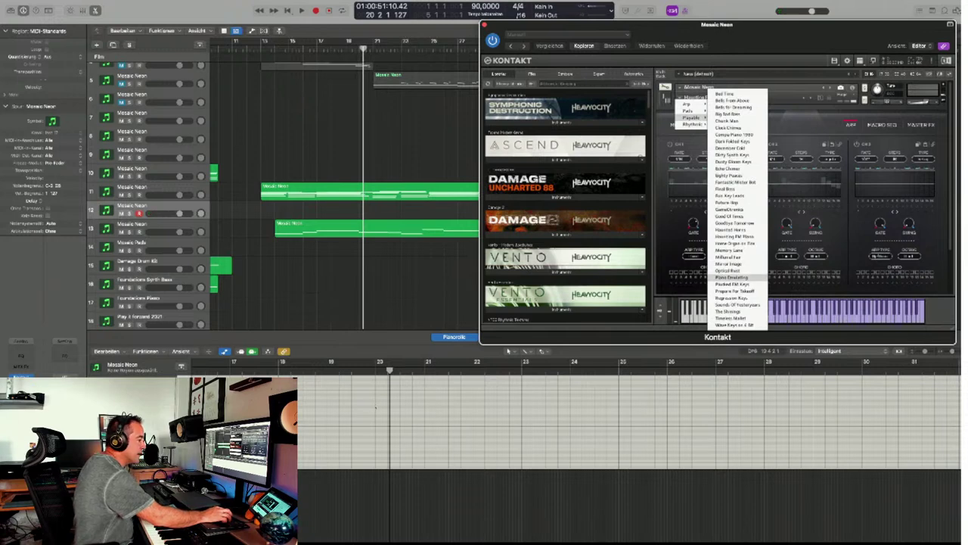
{"action": "left_click", "coordinate": [732, 277]}
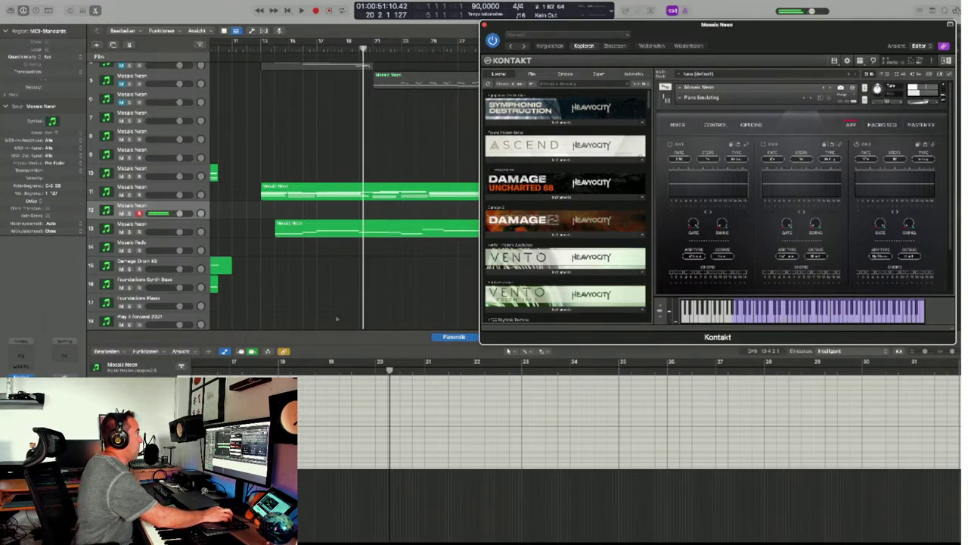
Audition the playable preset Plucked FM Keys and switch to Wave Keys on 8 Bit.
{"action": "left_click", "coordinate": [692, 98]}
{"action": "mouse_move", "coordinate": [694, 117]}
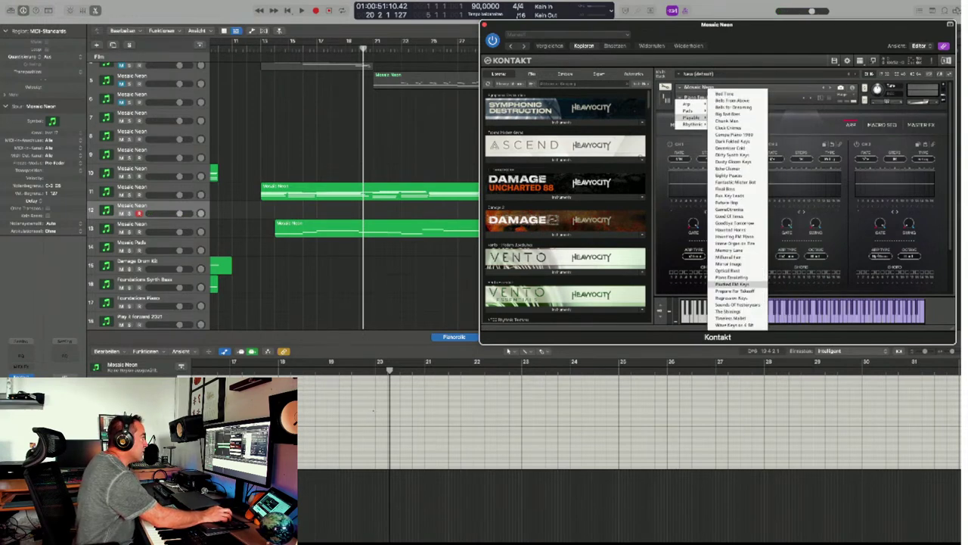
{"action": "left_click", "coordinate": [738, 284]}
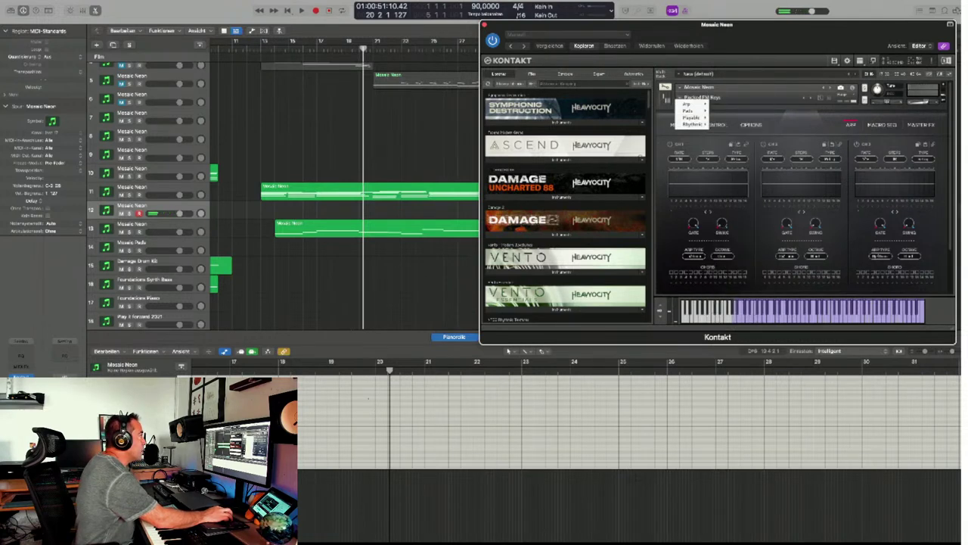
{"action": "mouse_move", "coordinate": [692, 117]}
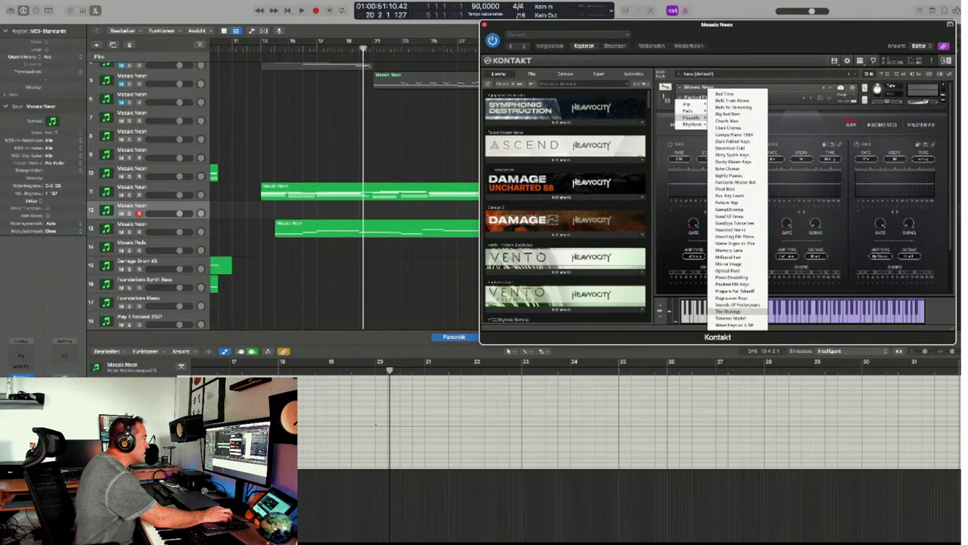
{"action": "left_click", "coordinate": [738, 325]}
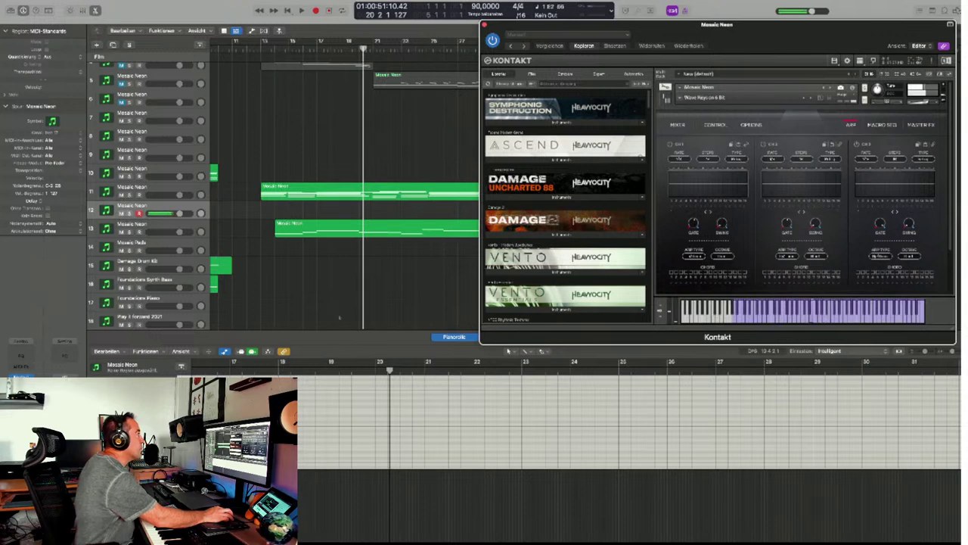
Load the playable preset Prepare For Takeoff and audition Mario Boy as its channel 1 sound source in place of Gameboy Revenge.
{"action": "left_click", "coordinate": [679, 97]}
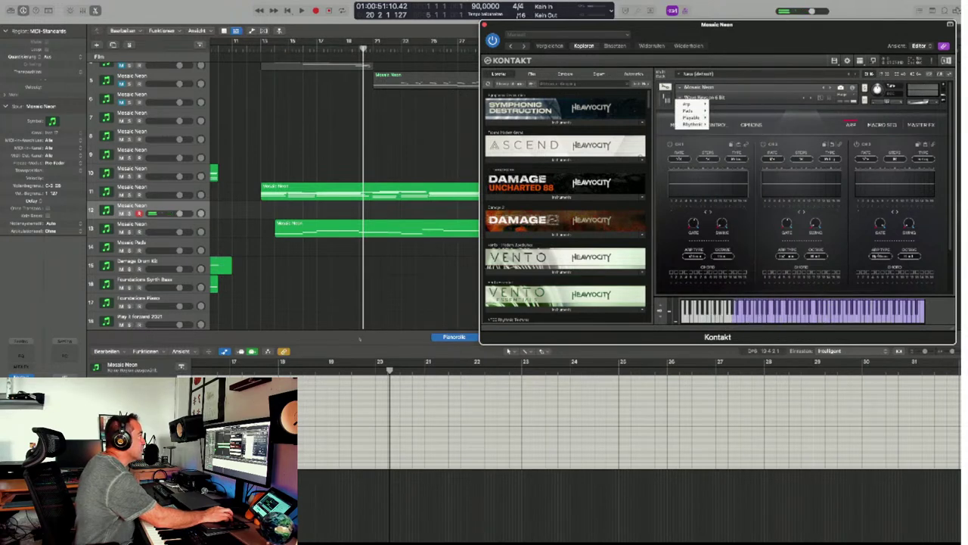
{"action": "mouse_move", "coordinate": [690, 117]}
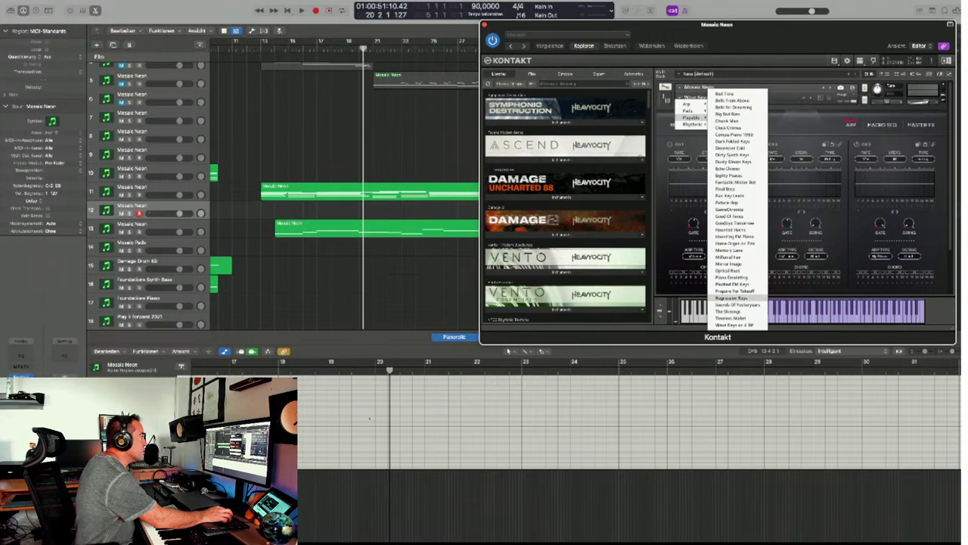
{"action": "left_click", "coordinate": [732, 290]}
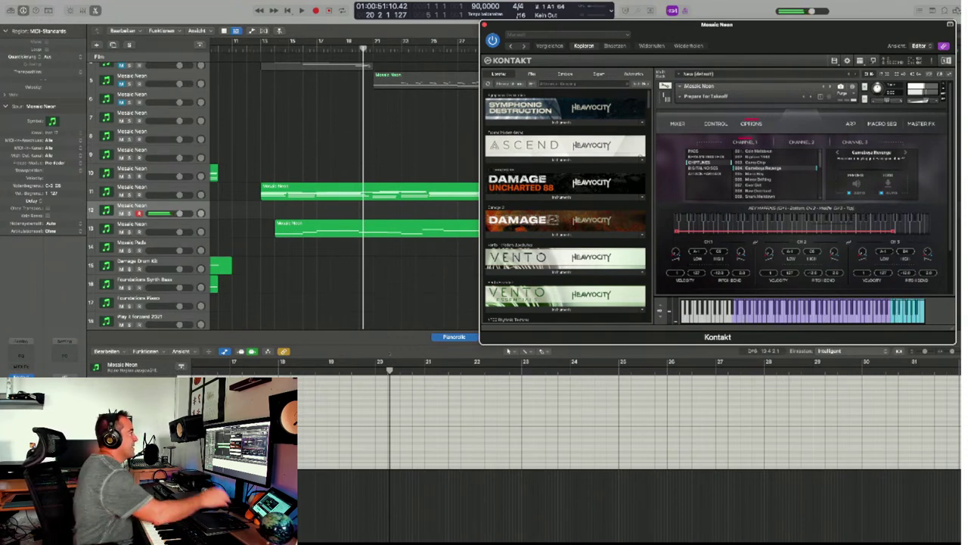
{"action": "key", "text": "Down"}
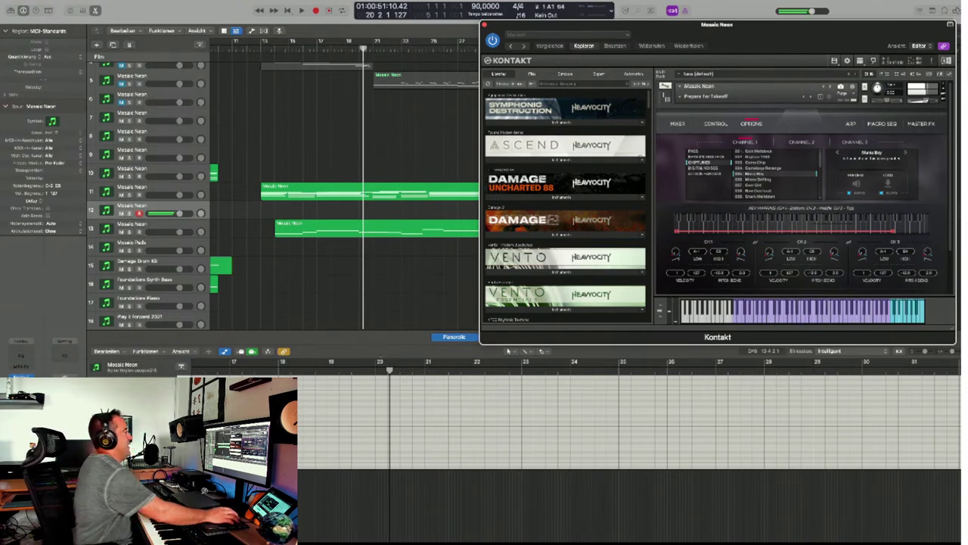
{"action": "scroll", "coordinate": [801, 189], "scroll_direction": "down", "scroll_amount": 1}
{"action": "scroll", "coordinate": [802, 174], "scroll_direction": "up", "scroll_amount": 1}
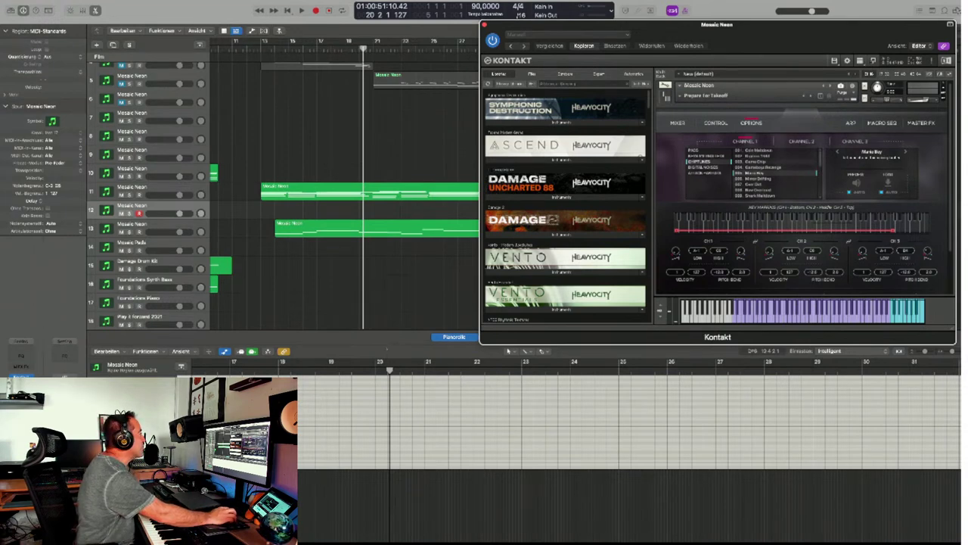
Load the first rhythmic (RHY) preset in Mosaic Neon for auditioning.
{"action": "left_click", "coordinate": [665, 85]}
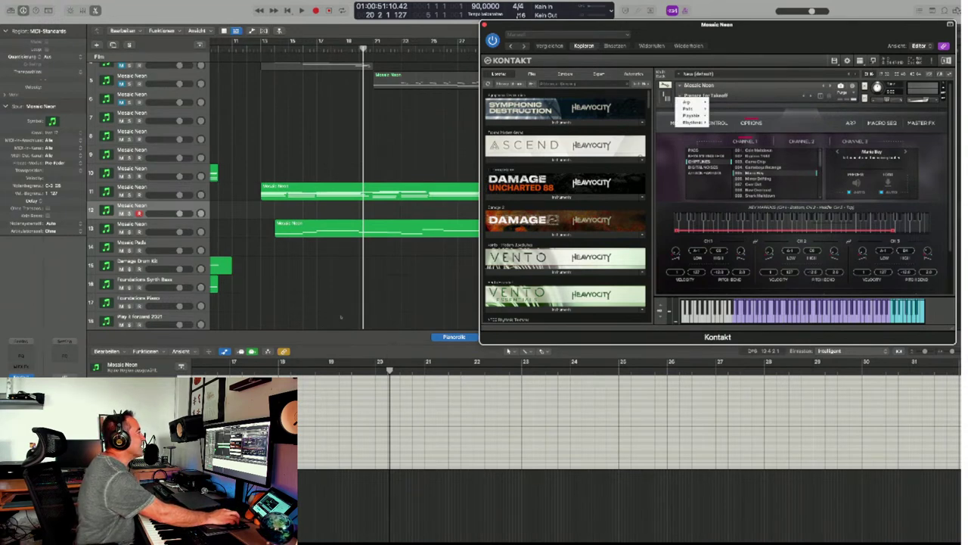
{"action": "mouse_move", "coordinate": [692, 122]}
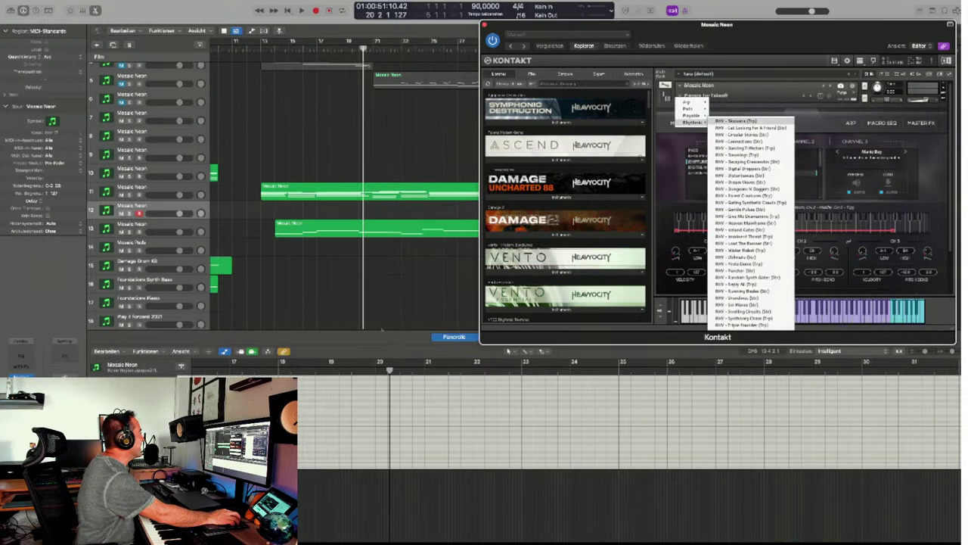
{"action": "left_click", "coordinate": [737, 121]}
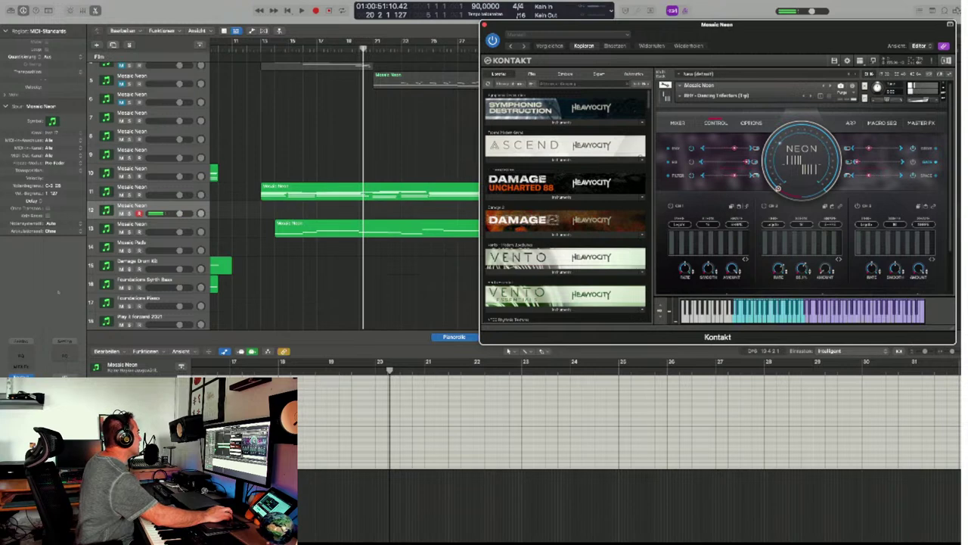
Duplicate the Mosaic Neon track and audition the rhythmic presets Decaying Crescendos (Str), Dream Waves (Str) and Dungeons N Daggers (Str) on it.
{"action": "key", "text": "super+d"}
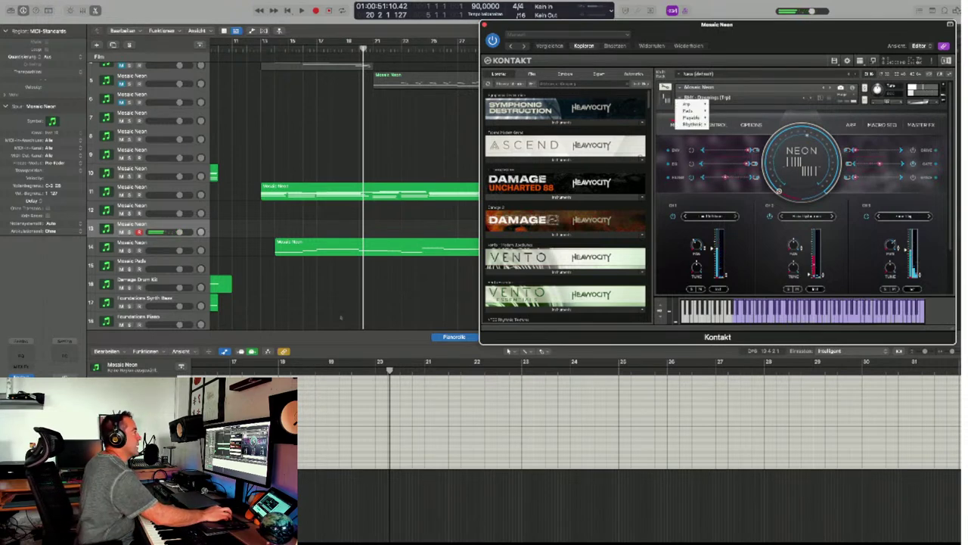
{"action": "mouse_move", "coordinate": [691, 124]}
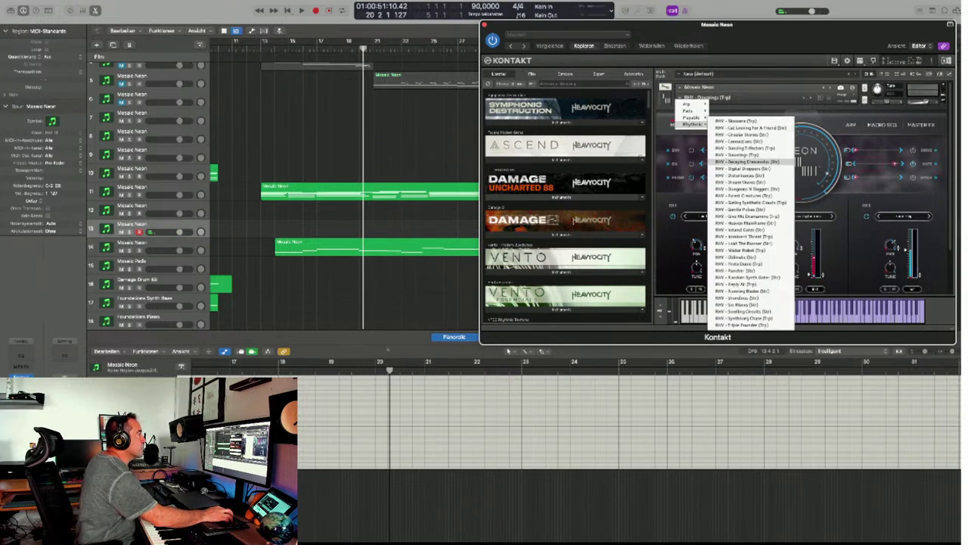
{"action": "left_click", "coordinate": [747, 161]}
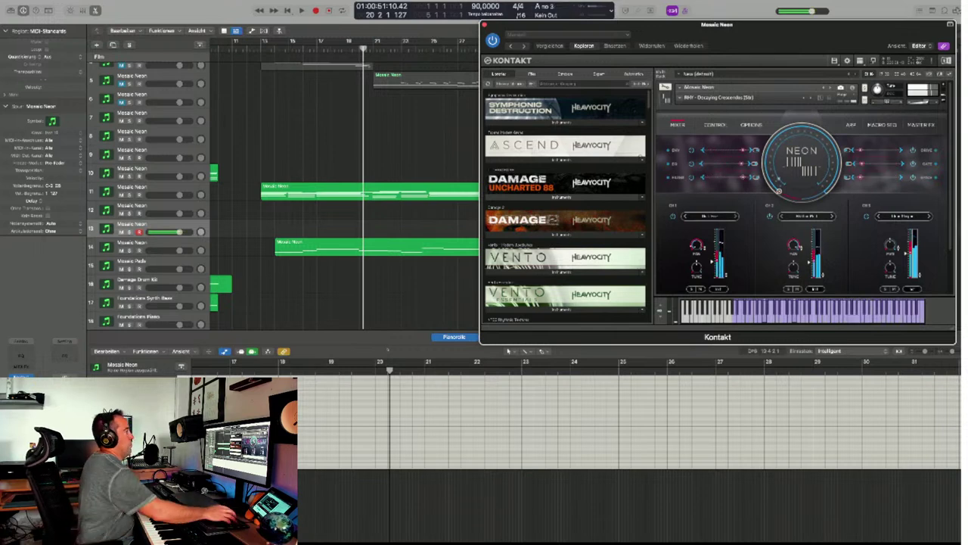
{"action": "key", "text": "]"}
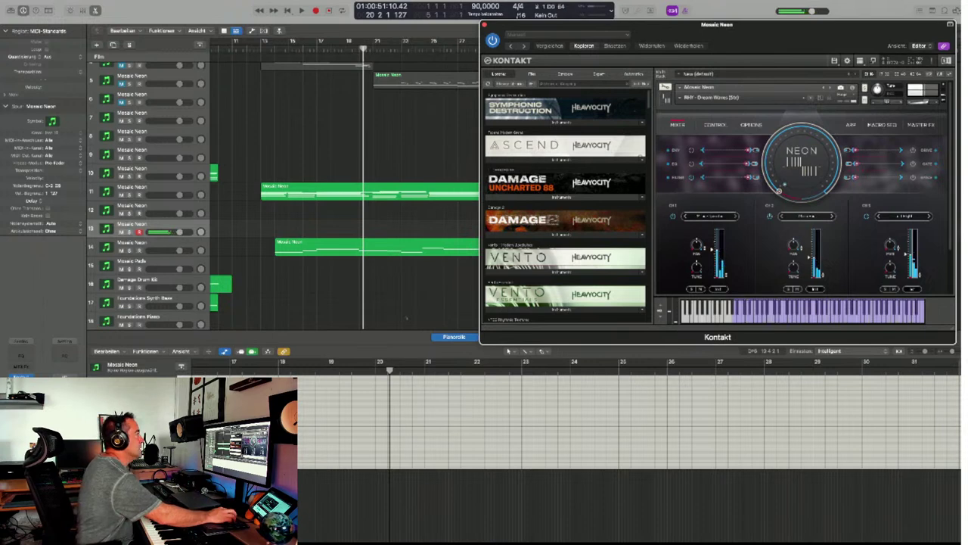
{"action": "key", "text": "Down"}
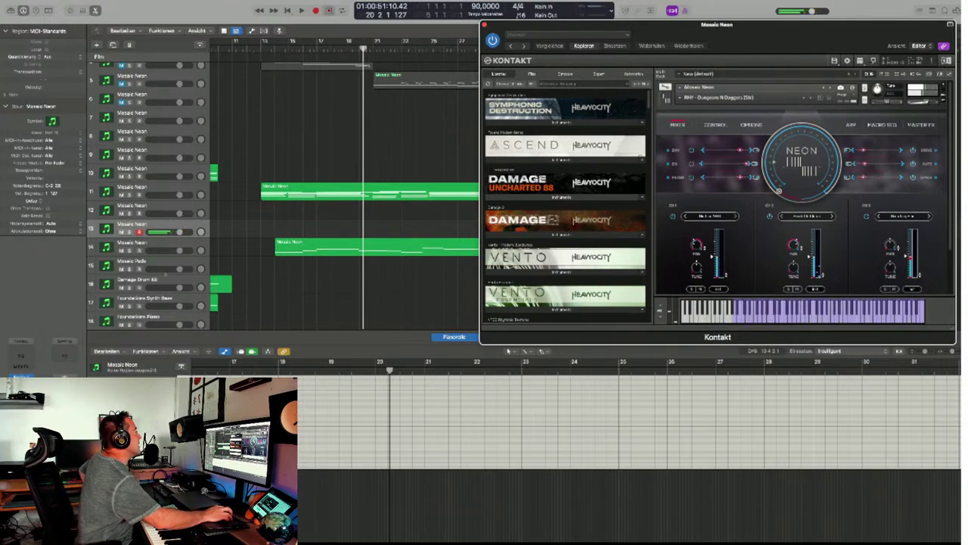
Capture the performance just played with Dungeons N Daggers as a region, solo its track and play it back.
{"action": "key", "text": "shift+r"}
{"action": "left_click_drag", "start_coordinate": [717, 24], "coordinate": [635, 290]}
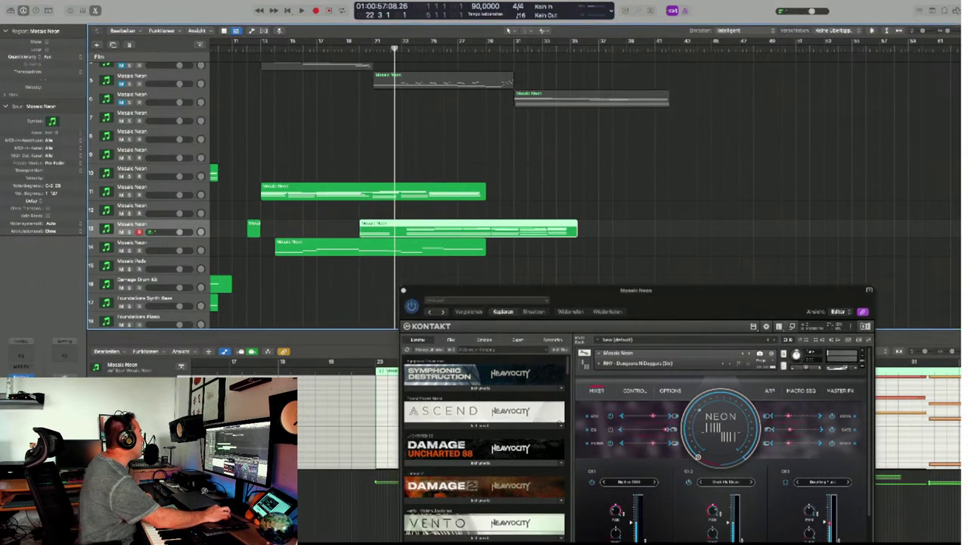
{"action": "key", "text": "s"}
{"action": "key", "text": "space"}
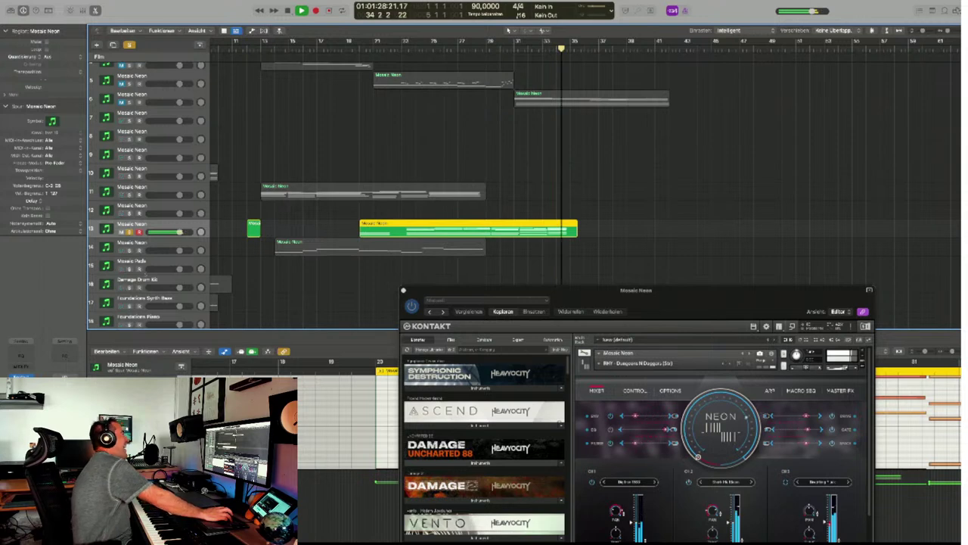
{"action": "key", "text": "space"}
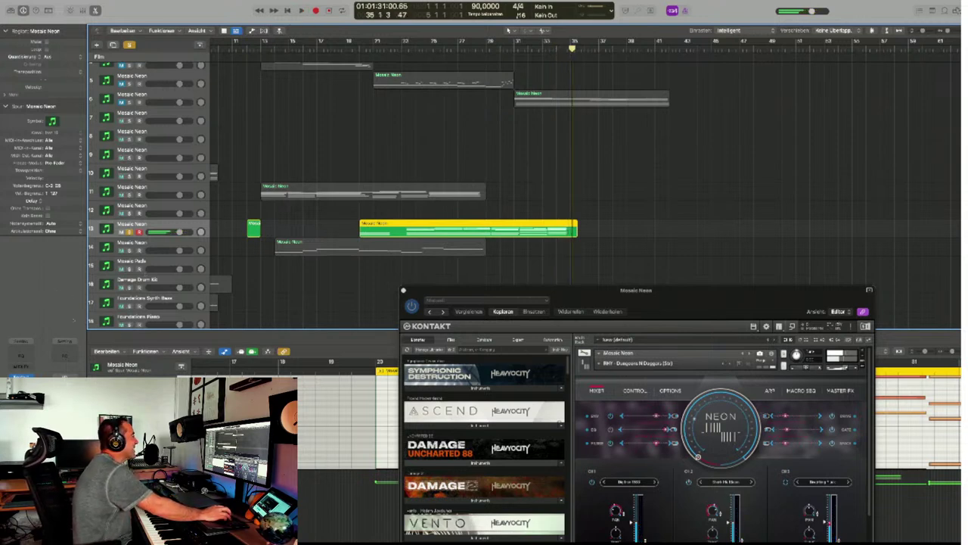
Duplicate the Mosaic Neon track, switch the copy to Forest Creatures (Trp) and capture the played performance as a region.
{"action": "key", "text": "super+d"}
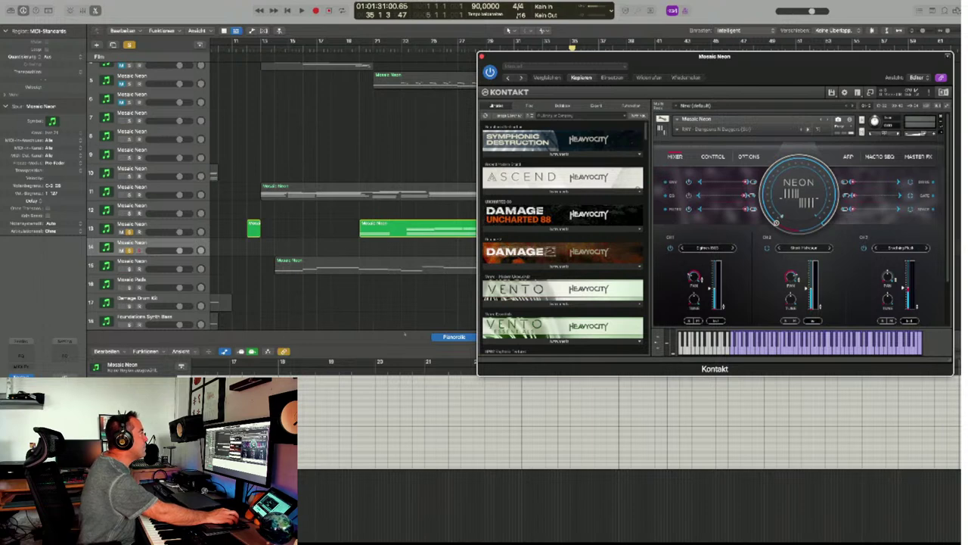
{"action": "key", "text": "Right"}
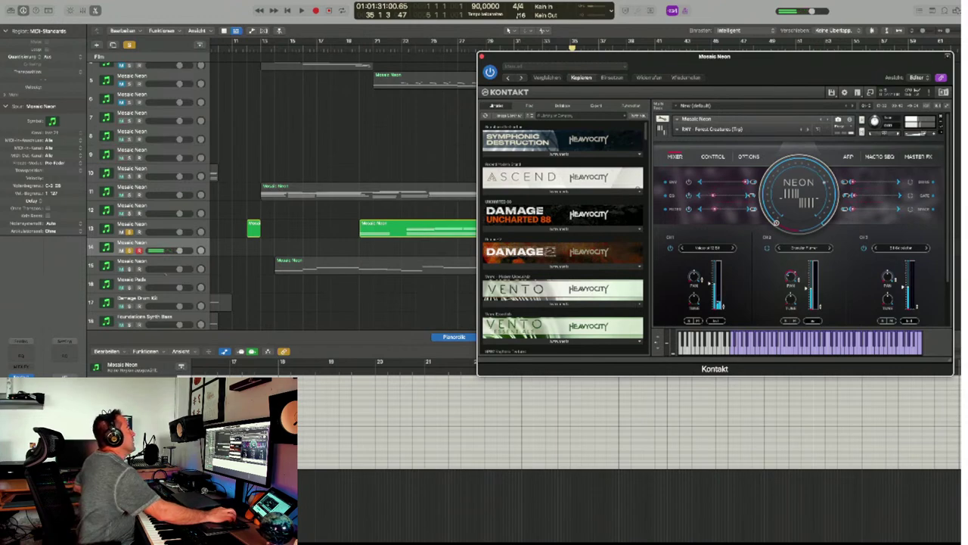
{"action": "left_click_drag", "start_coordinate": [714, 56], "coordinate": [671, 326]}
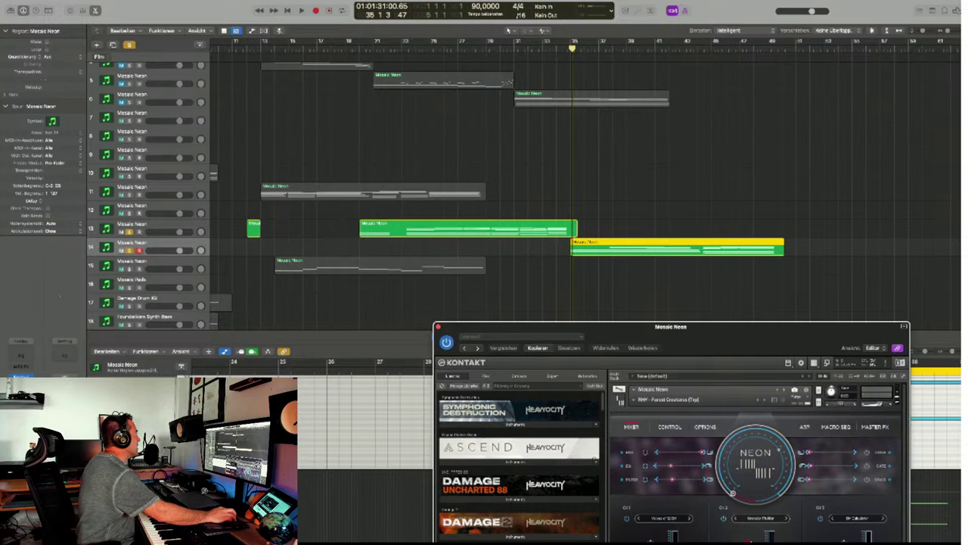
Duplicate the track again, audition Gating Synthetic Clouds (Trp) on it and load the rhythmic preset Gentle Pulses (Str).
{"action": "key", "text": "super+d"}
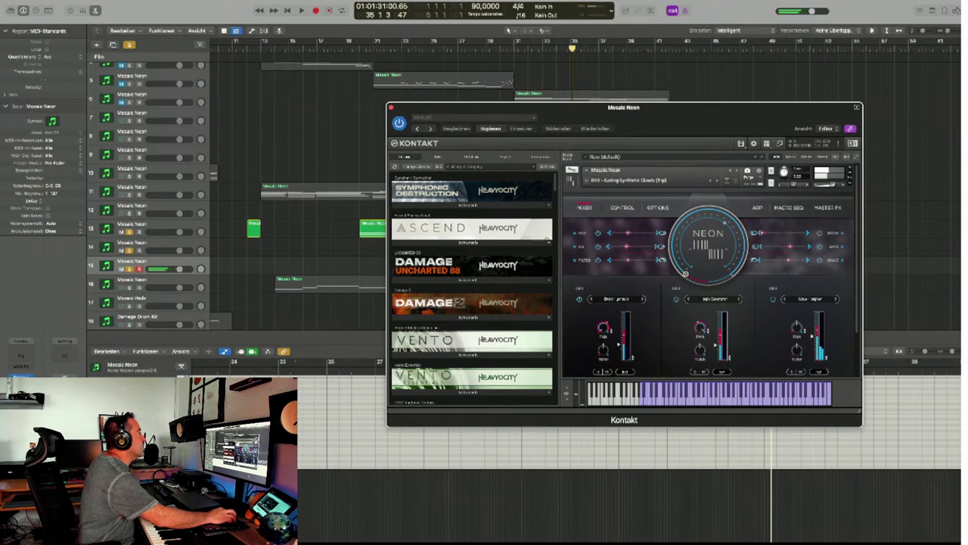
{"action": "left_click", "coordinate": [594, 180]}
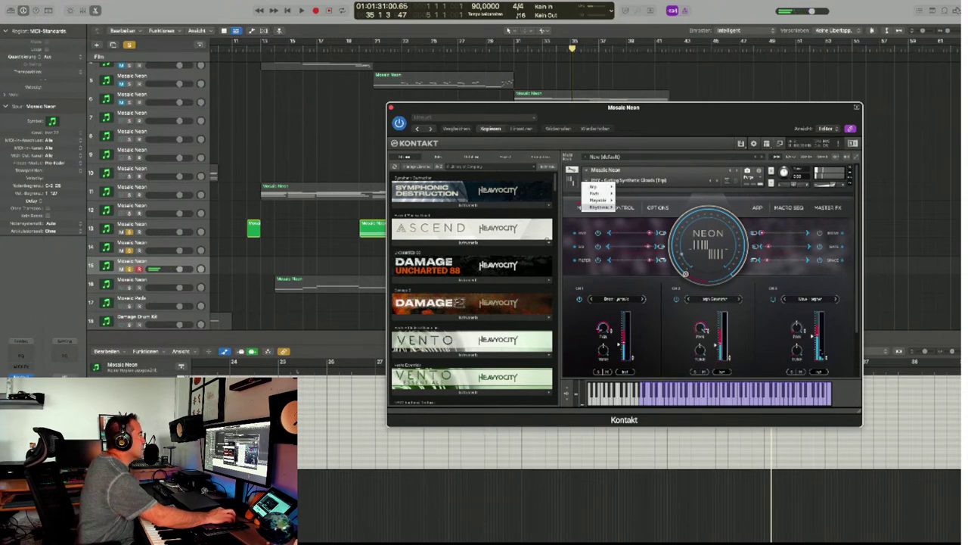
{"action": "mouse_move", "coordinate": [601, 206]}
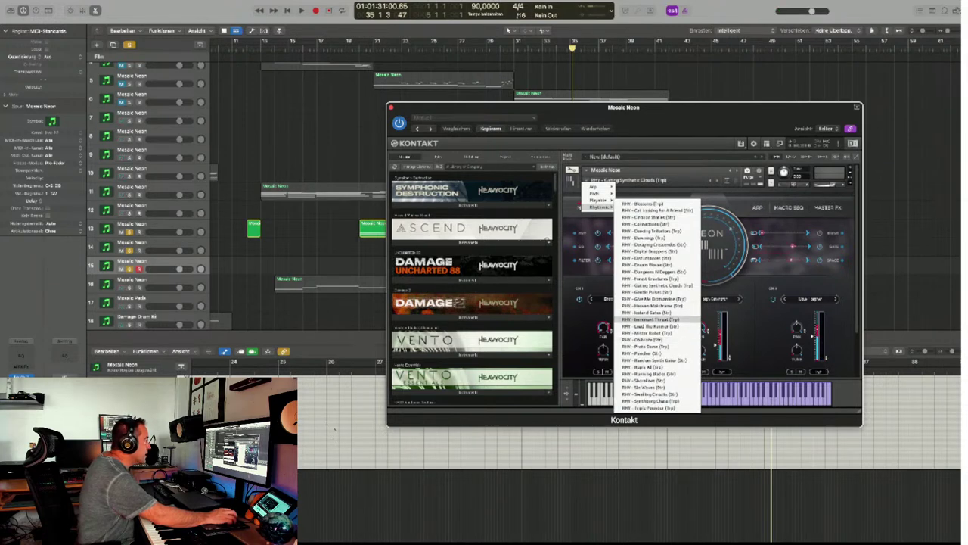
{"action": "left_click", "coordinate": [647, 292]}
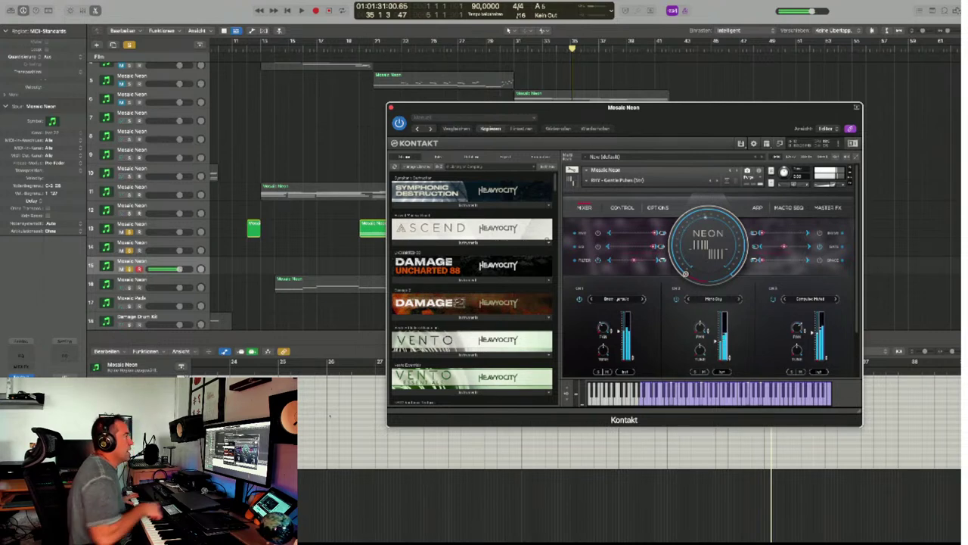
Examine the Gentle Pulses preset's macro sequencer, filter controls, arpeggiator, channel options, mixer and master effects while it plays.
{"action": "left_click", "coordinate": [788, 207]}
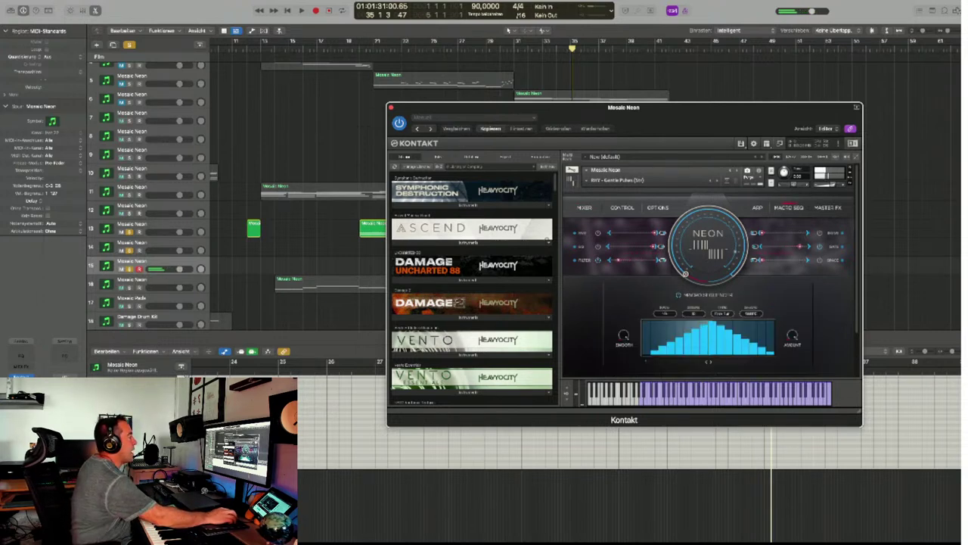
{"action": "left_click", "coordinate": [622, 207]}
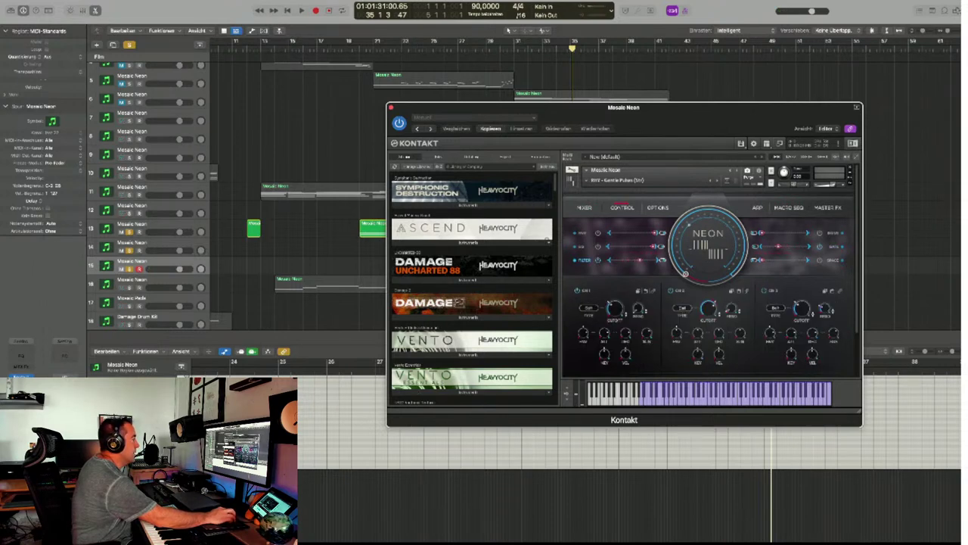
{"action": "left_click", "coordinate": [757, 207]}
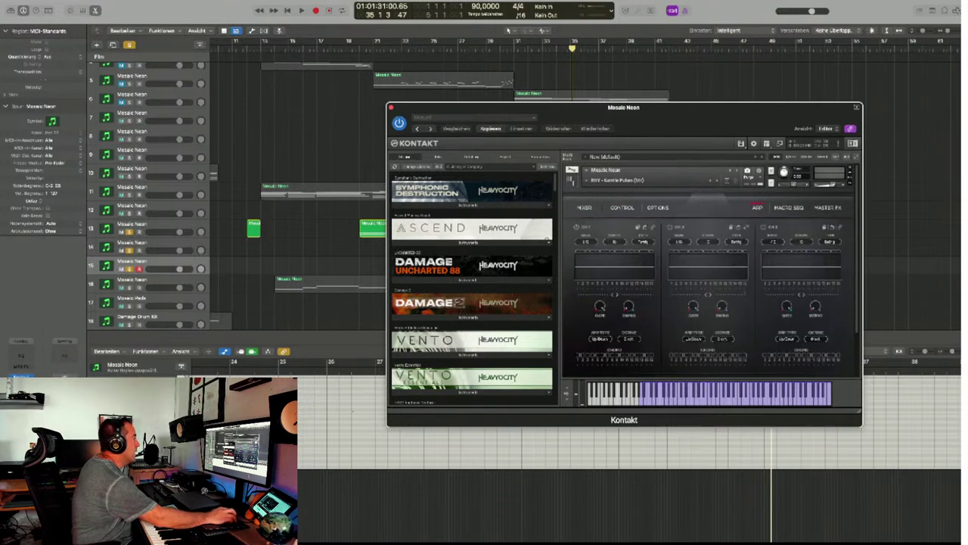
{"action": "left_click", "coordinate": [622, 207]}
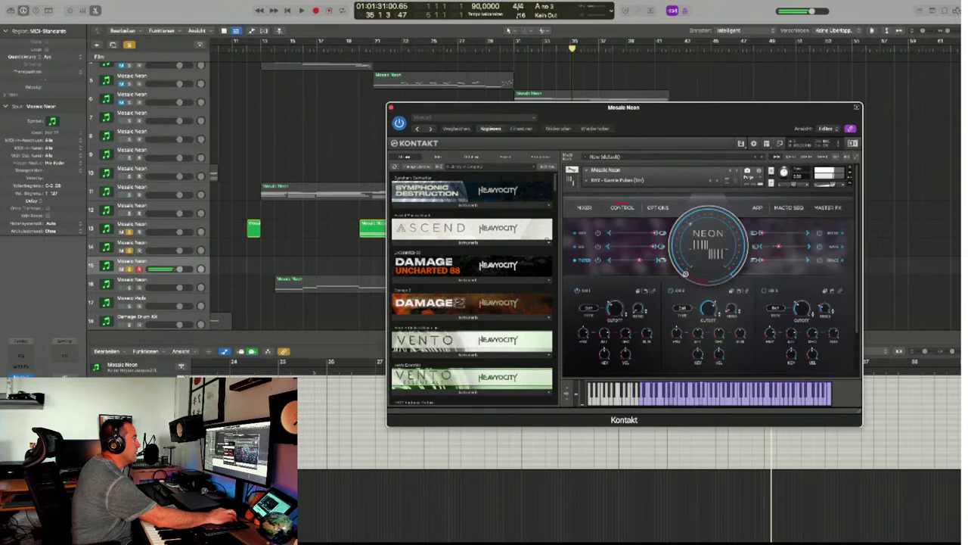
{"action": "left_click", "coordinate": [657, 207]}
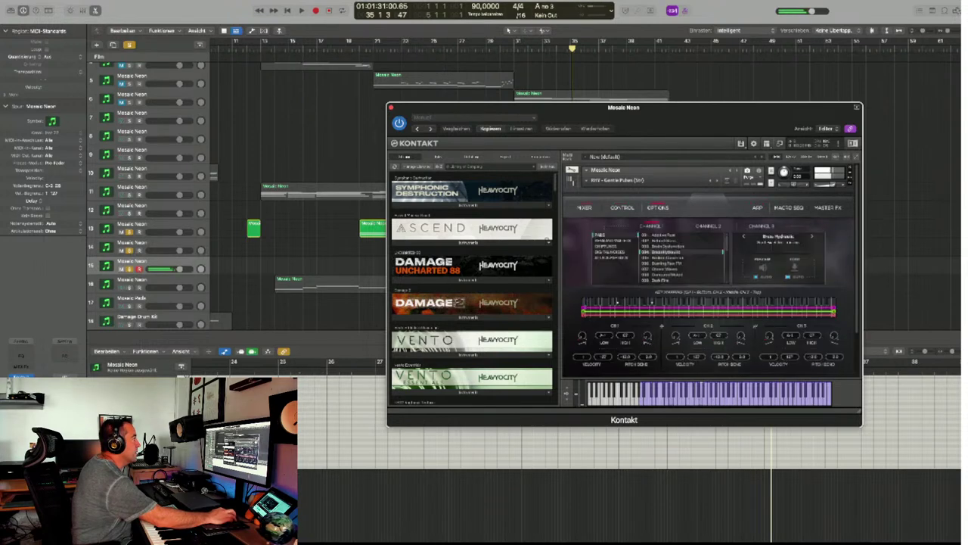
{"action": "left_click", "coordinate": [584, 208]}
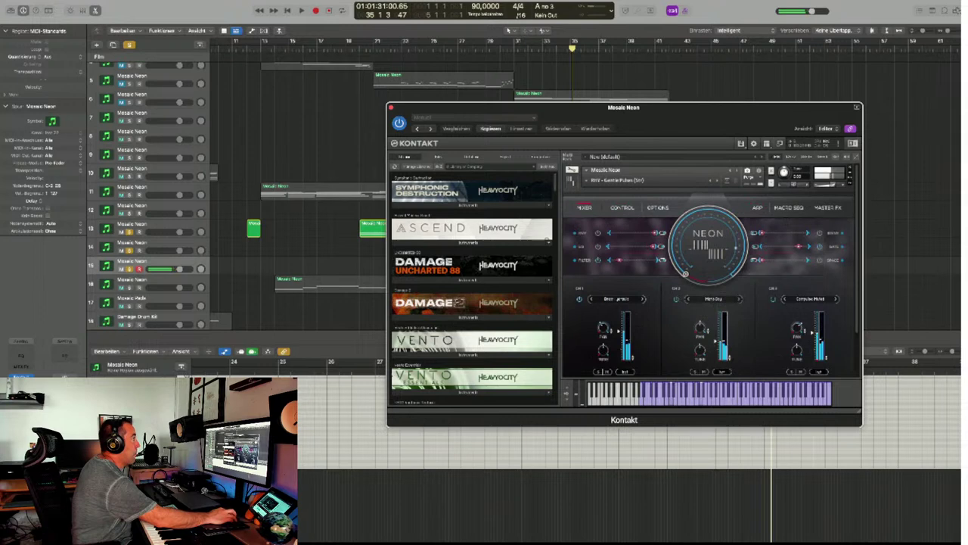
{"action": "left_click", "coordinate": [757, 207]}
{"action": "left_click", "coordinate": [788, 207]}
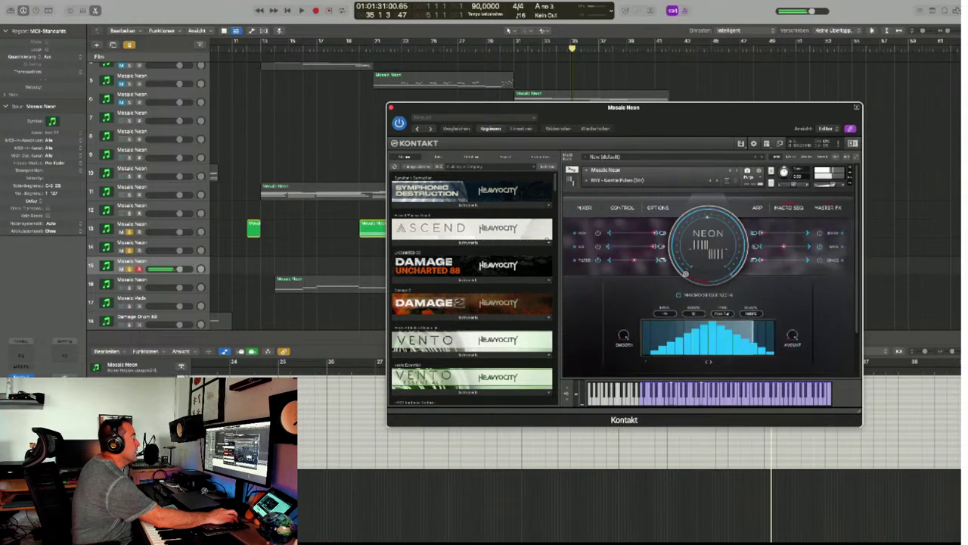
{"action": "left_click", "coordinate": [828, 207]}
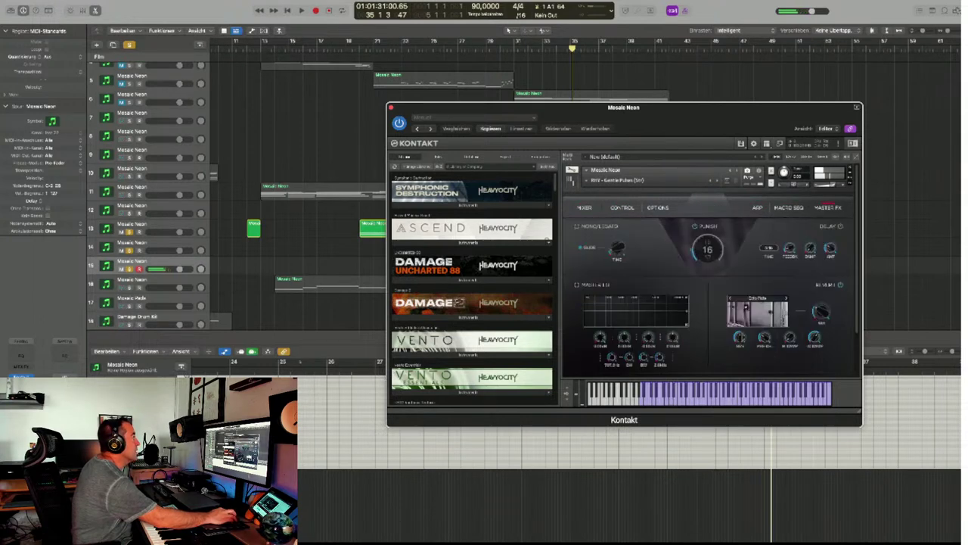
Load the rhythmic preset Mister Robot (Trp) and audition it.
{"action": "left_click", "coordinate": [594, 180]}
{"action": "mouse_move", "coordinate": [599, 207]}
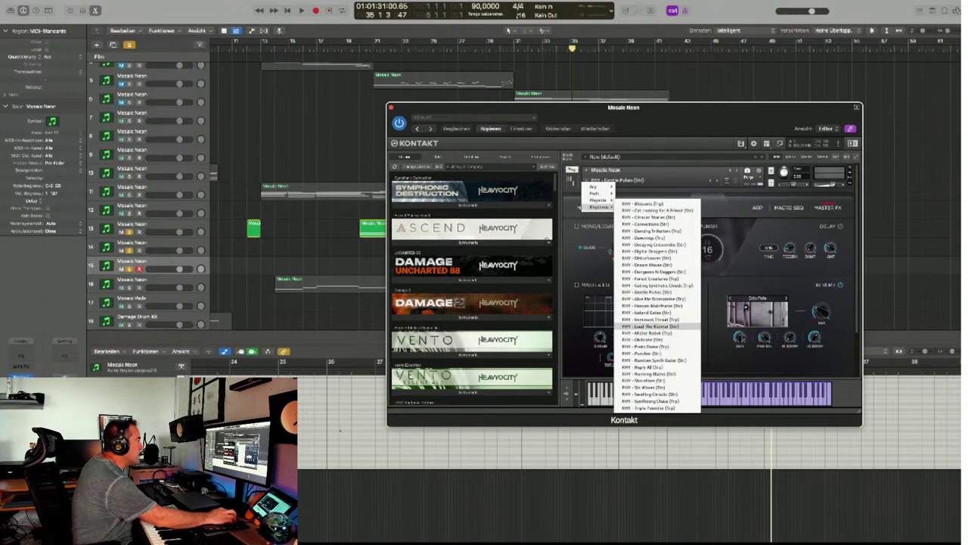
{"action": "left_click", "coordinate": [649, 332]}
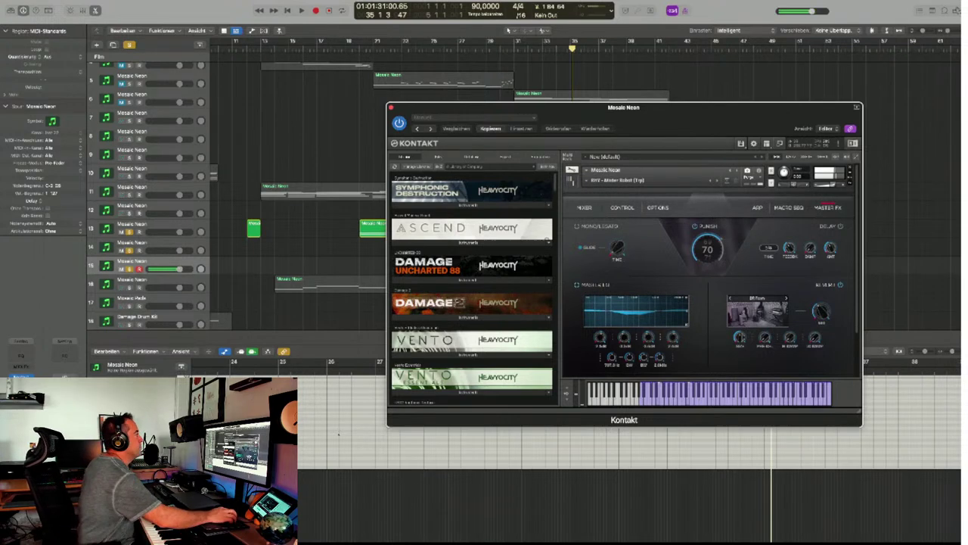
Load the rhythmic preset Running Blades (Str), audition it and capture the performance as a region.
{"action": "left_click", "coordinate": [587, 181]}
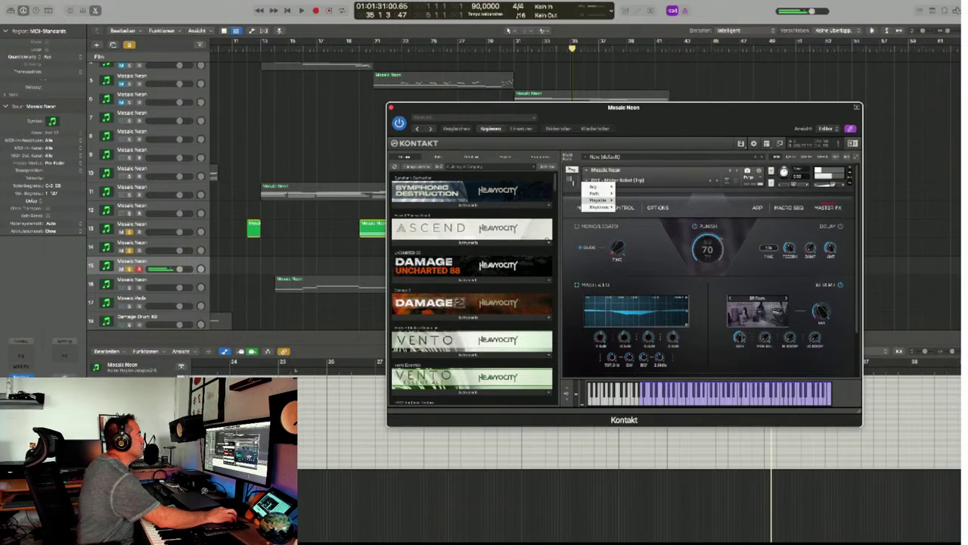
{"action": "mouse_move", "coordinate": [601, 206]}
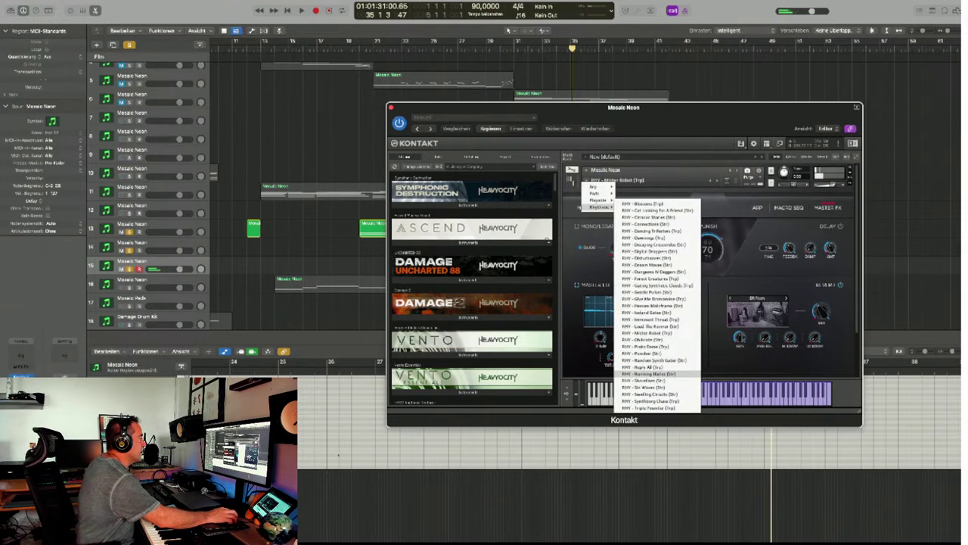
{"action": "left_click", "coordinate": [650, 374]}
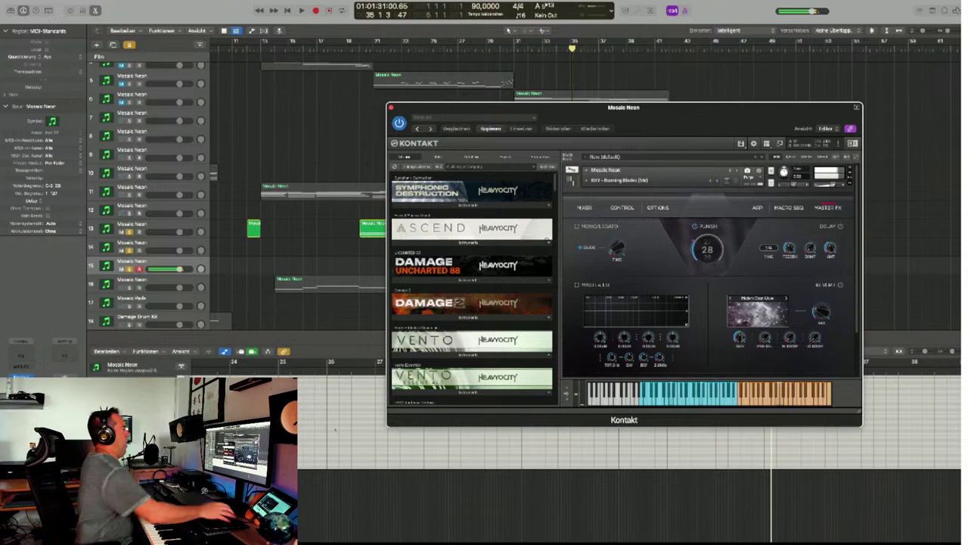
{"action": "left_click_drag", "start_coordinate": [575, 107], "coordinate": [546, 320]}
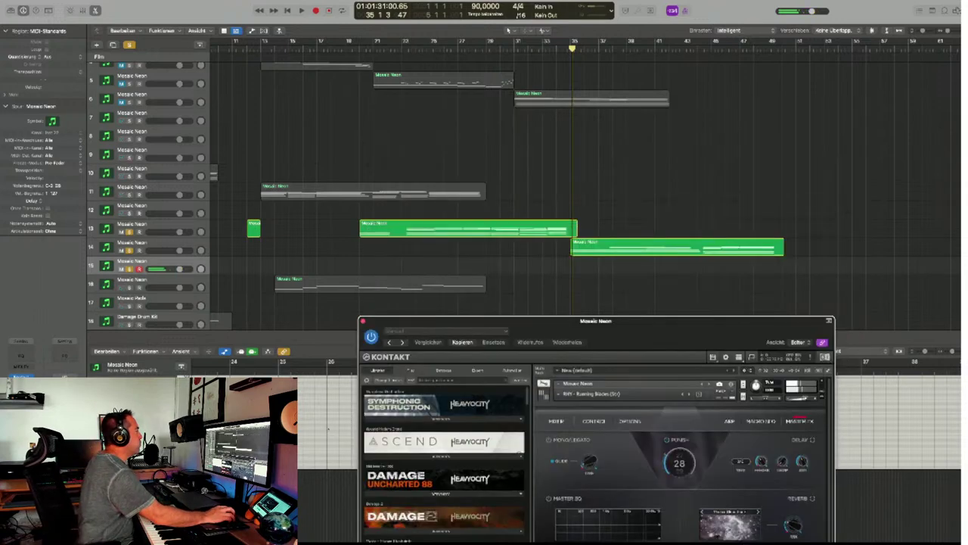
{"action": "key", "text": "shift+r"}
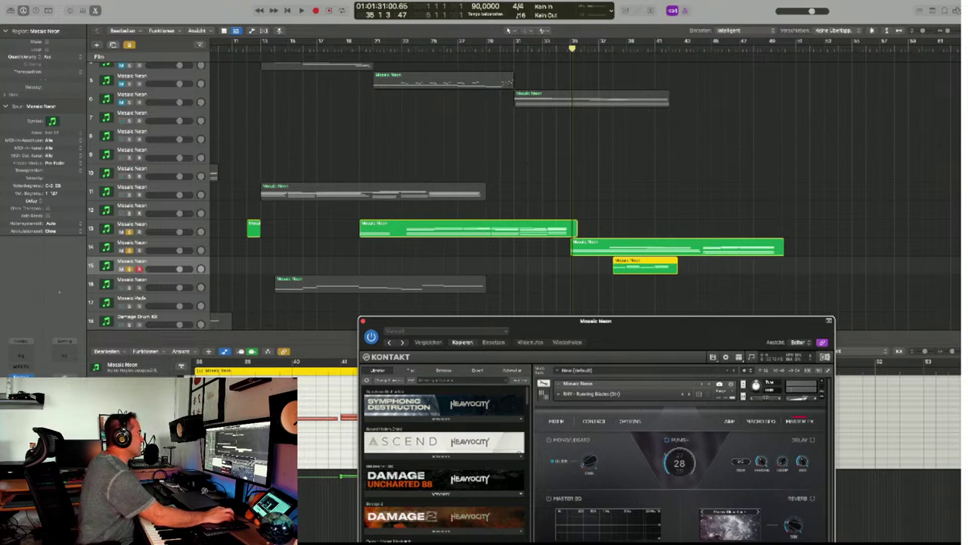
Audition Running Blades on a further duplicate Mosaic Neon track and capture that performance as a region at bar 35.
{"action": "key", "text": "Down"}
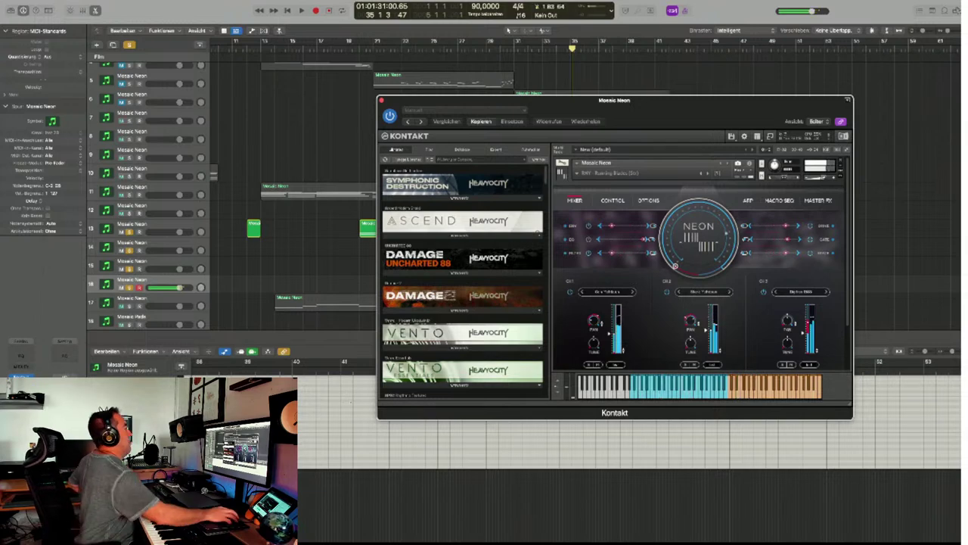
{"action": "left_click_drag", "start_coordinate": [615, 100], "coordinate": [598, 364]}
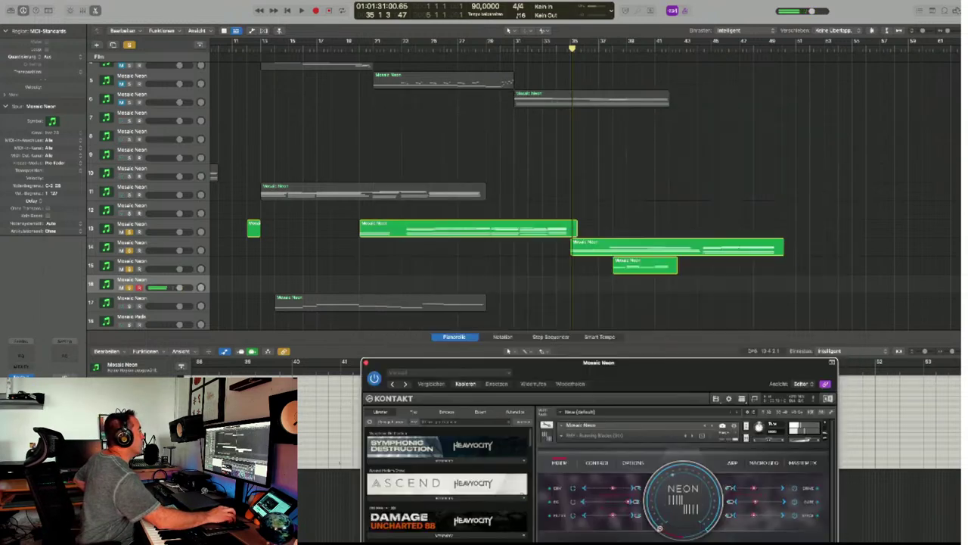
{"action": "key", "text": "shift+r"}
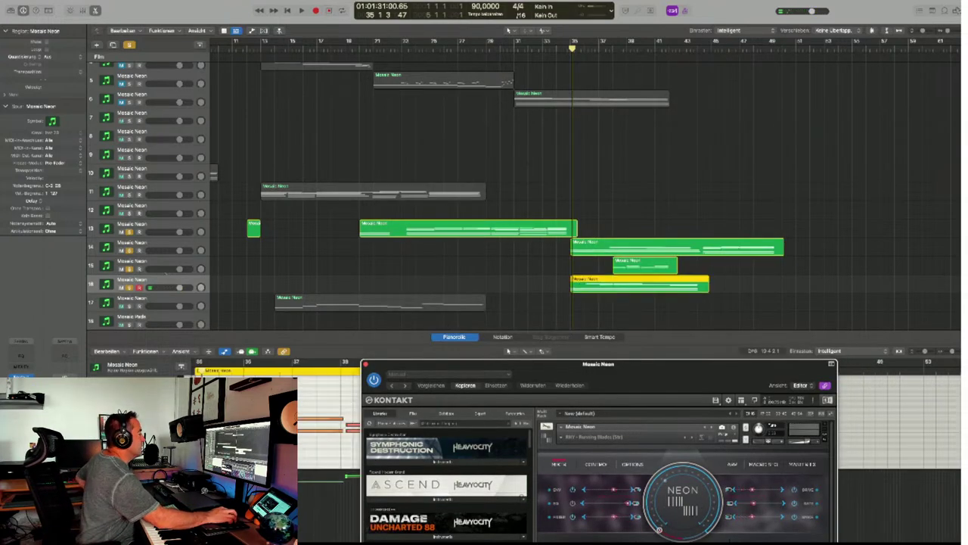
{"action": "left_click_drag", "start_coordinate": [598, 362], "coordinate": [641, 120]}
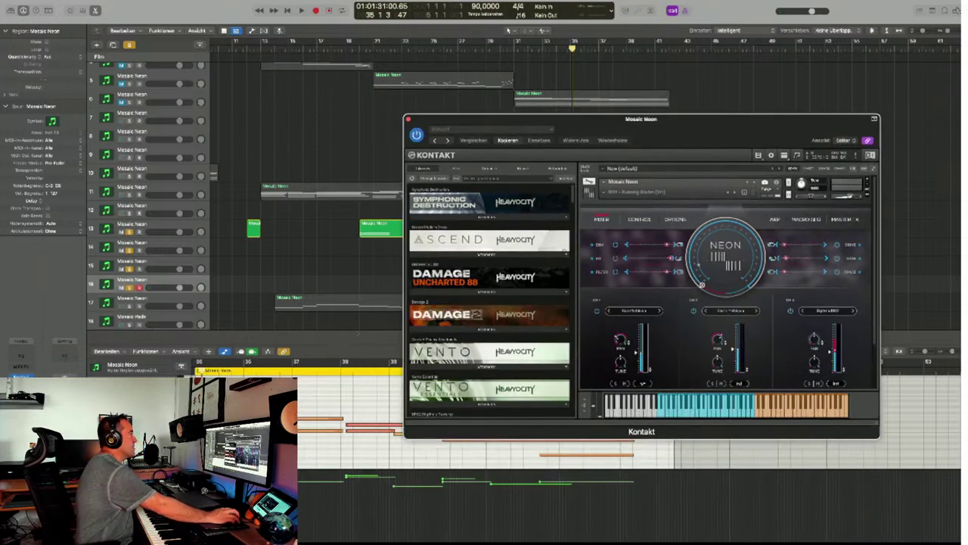
{"action": "left_click_drag", "start_coordinate": [640, 119], "coordinate": [661, 88]}
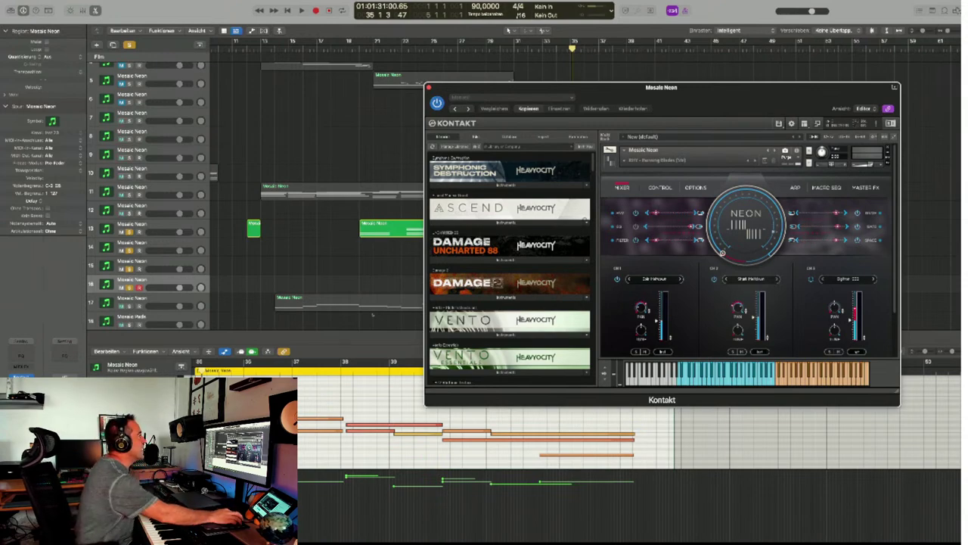
Load the rhythmic preset Shorelines (Str) on the next duplicate Mosaic Neon track and audition it.
{"action": "left_click_drag", "start_coordinate": [529, 87], "coordinate": [552, 56]}
{"action": "left_click_drag", "start_coordinate": [666, 240], "coordinate": [652, 313]}
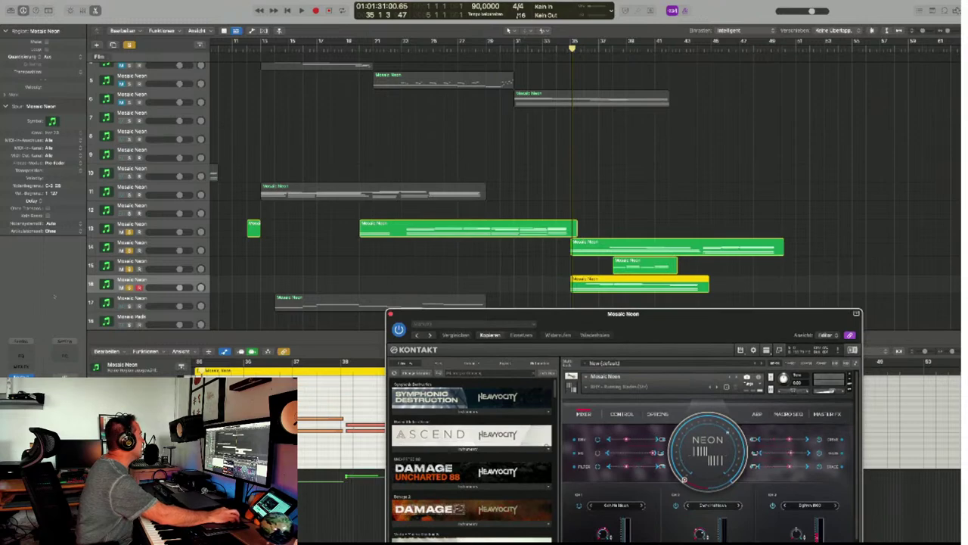
{"action": "left_click", "coordinate": [132, 302]}
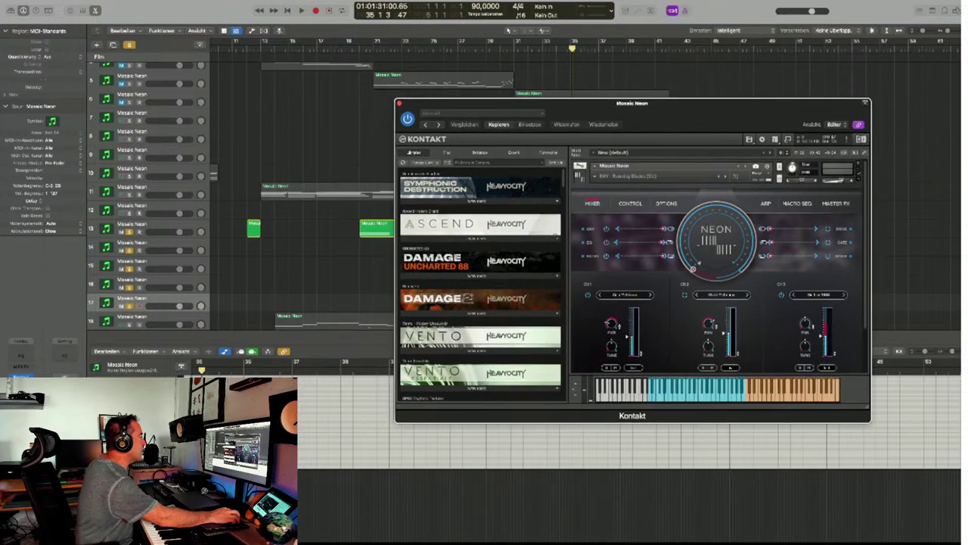
{"action": "left_click", "coordinate": [596, 176]}
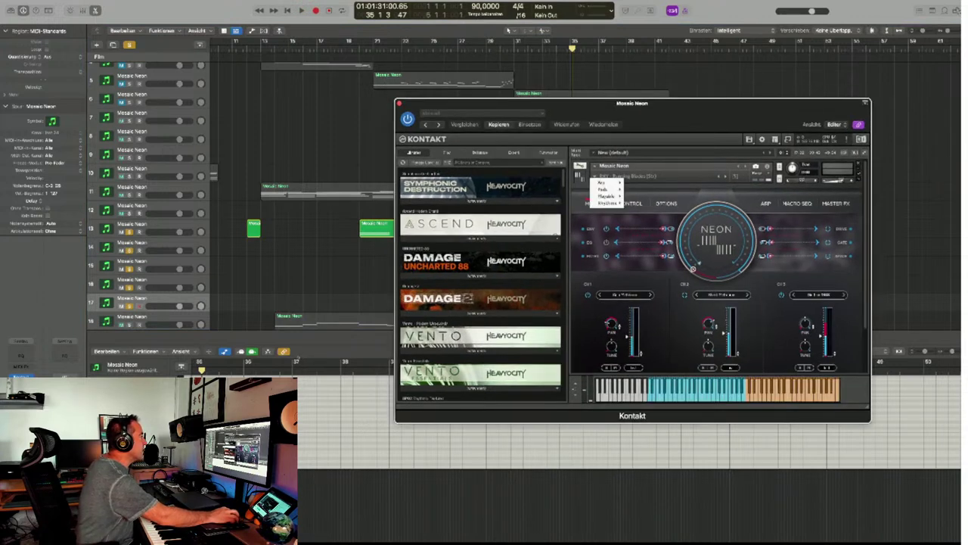
{"action": "mouse_move", "coordinate": [605, 202]}
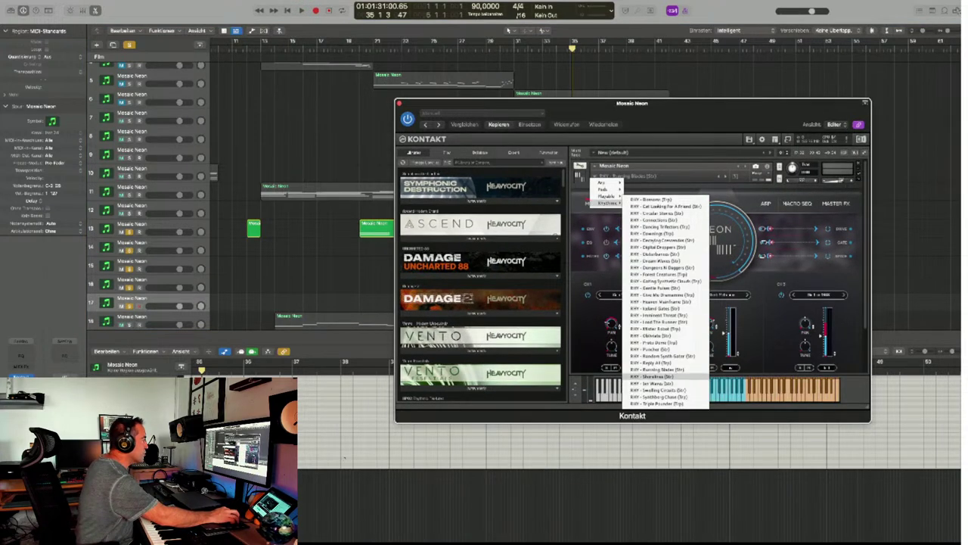
{"action": "left_click", "coordinate": [654, 376]}
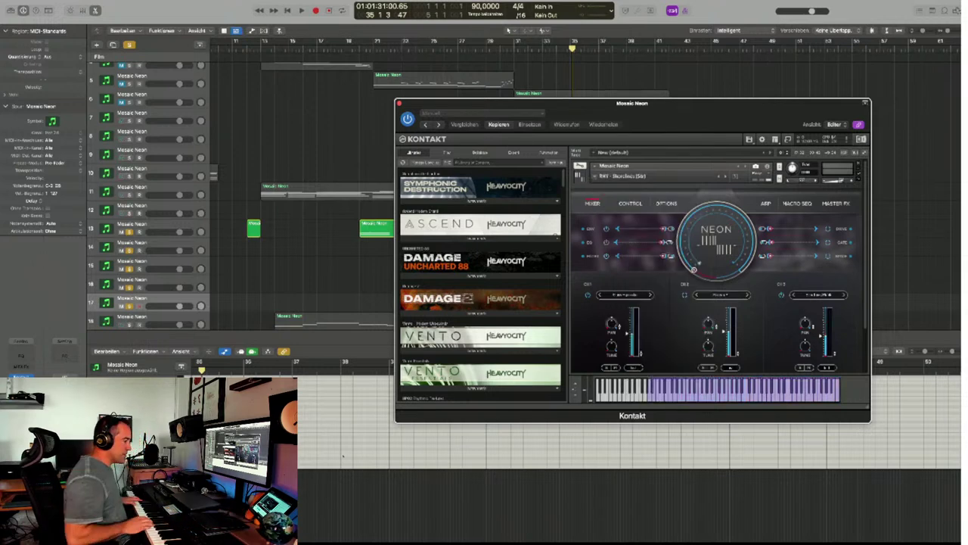
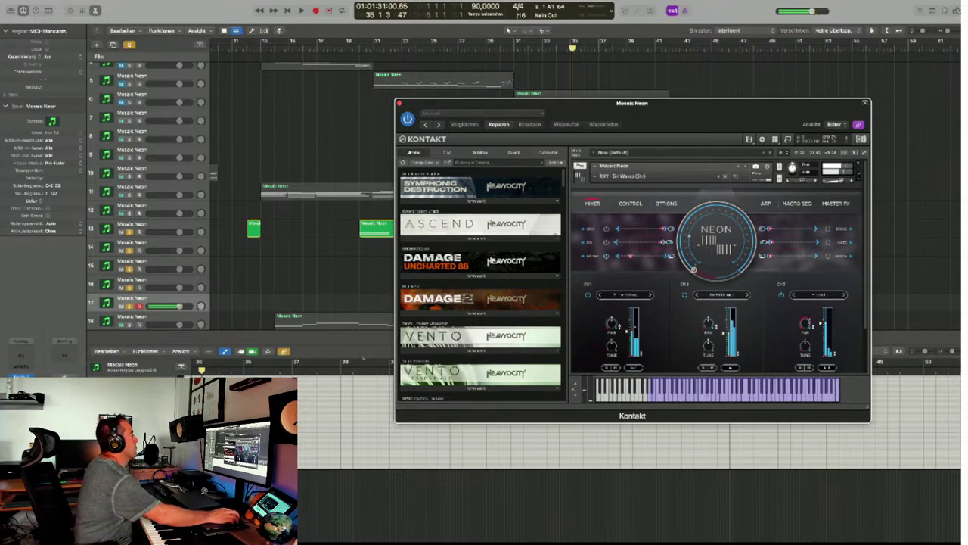
Load the rhythmic preset Synthborg Chaos (Trp) on a further duplicate Mosaic Neon track and capture its performance as a region at bar 35.
{"action": "left_click_drag", "start_coordinate": [632, 103], "coordinate": [622, 346]}
{"action": "key", "text": "super+v"}
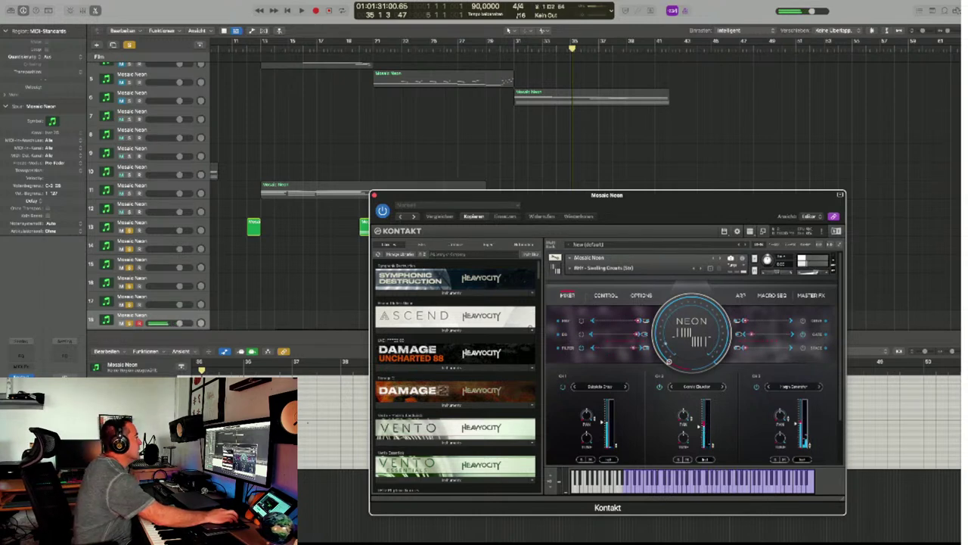
{"action": "left_click", "coordinate": [577, 269]}
{"action": "mouse_move", "coordinate": [583, 294]}
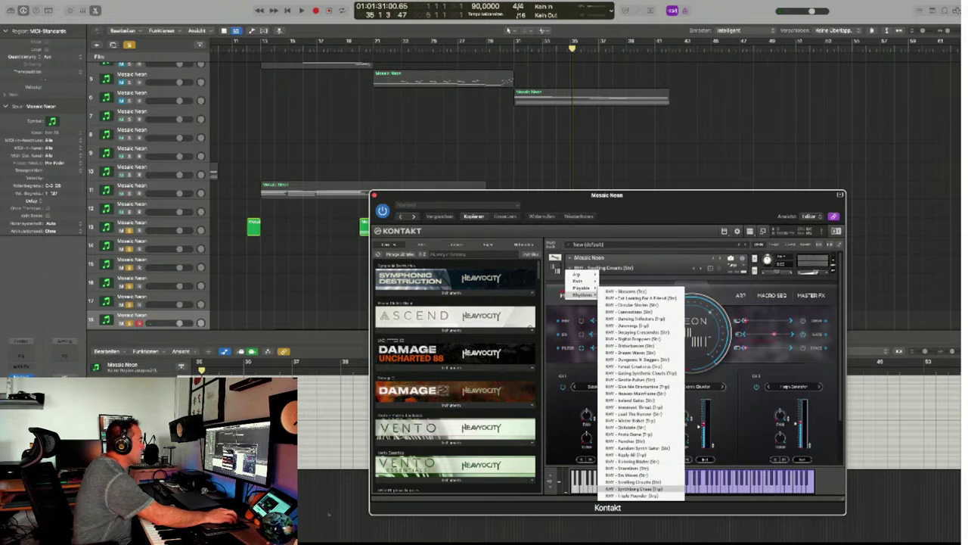
{"action": "left_click", "coordinate": [634, 488]}
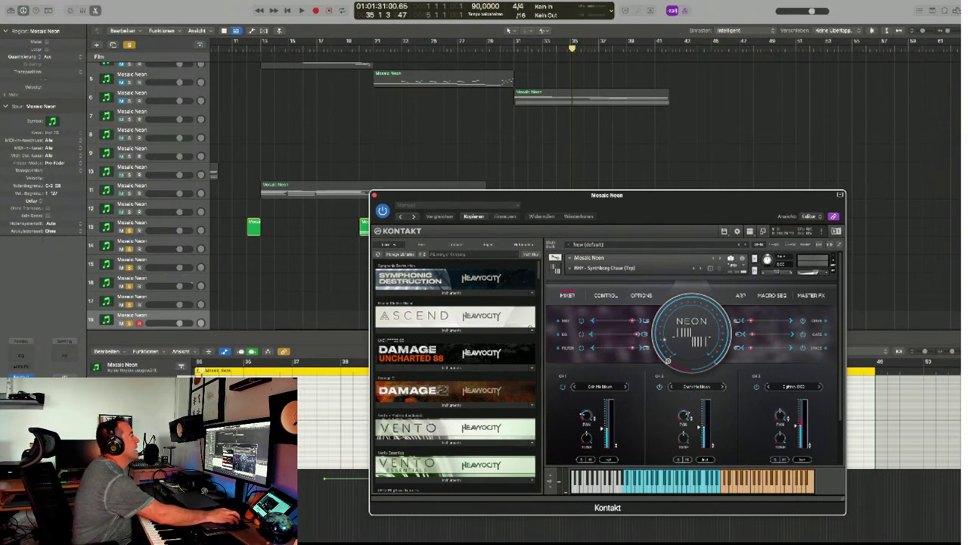
Examine the Synthborg Chaos preset's envelope controls, channel options, arpeggiator and macro sequencer.
{"action": "left_click_drag", "start_coordinate": [492, 195], "coordinate": [492, 137]}
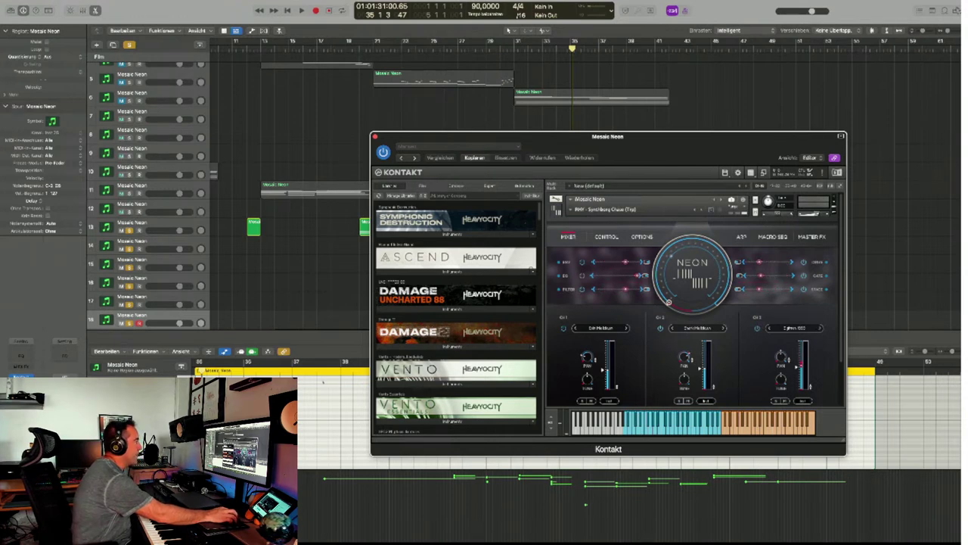
{"action": "left_click", "coordinate": [606, 236]}
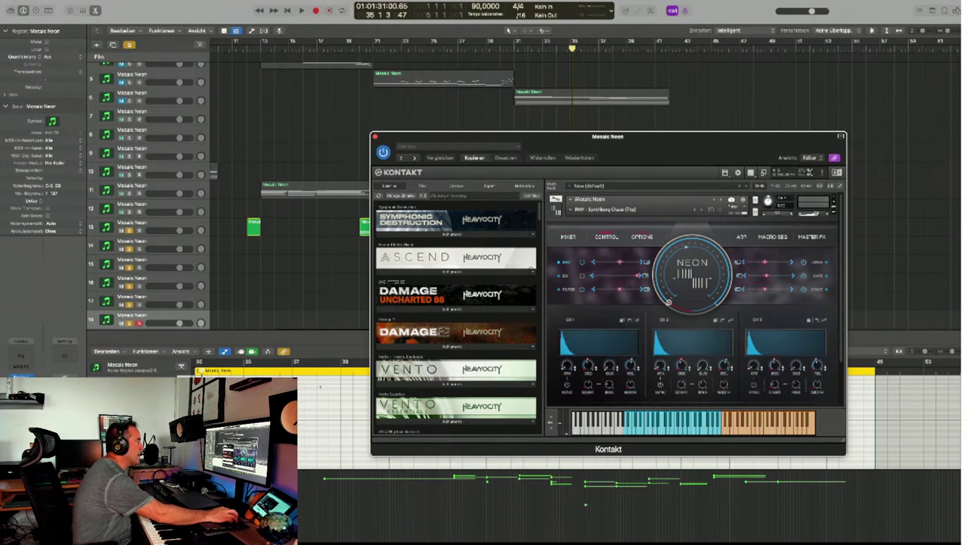
{"action": "left_click", "coordinate": [642, 236]}
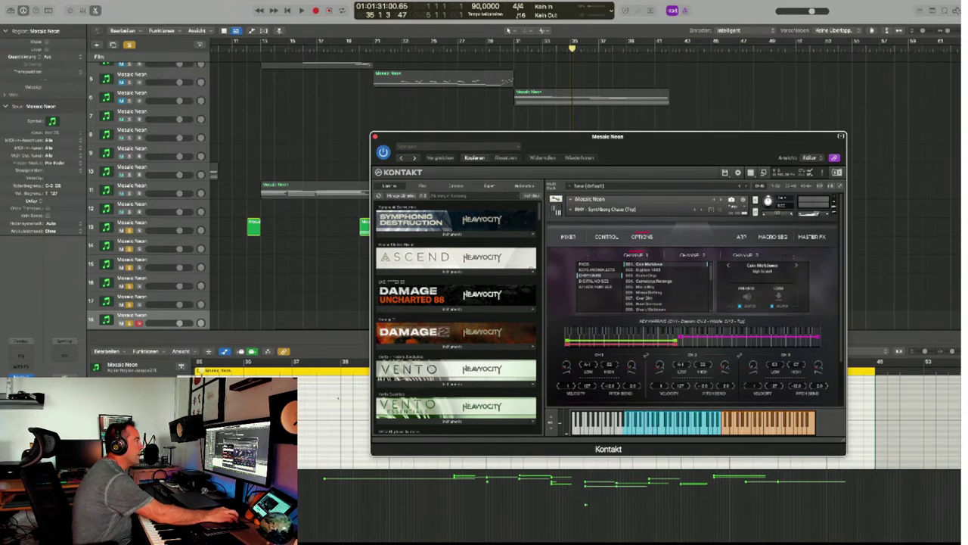
{"action": "left_click", "coordinate": [741, 236]}
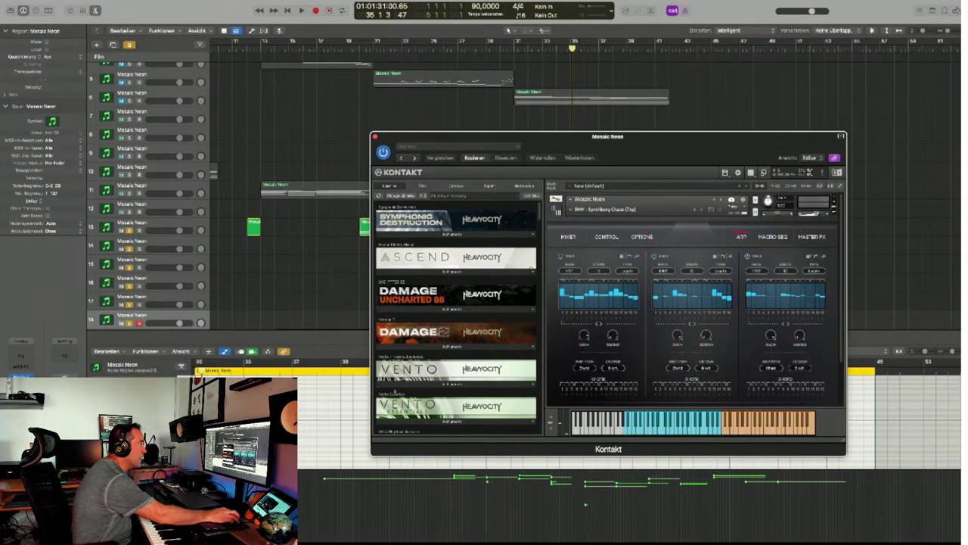
{"action": "left_click", "coordinate": [773, 236]}
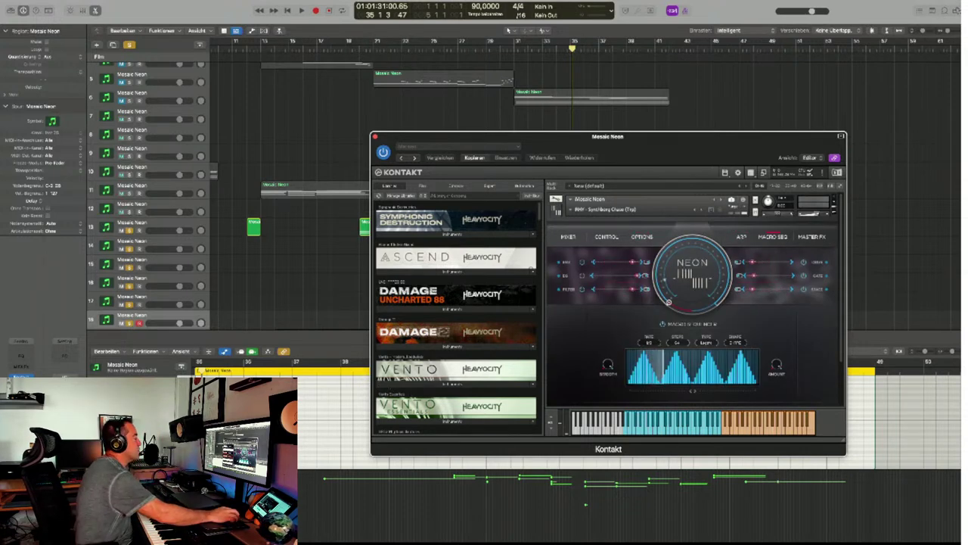
{"action": "left_click", "coordinate": [606, 236]}
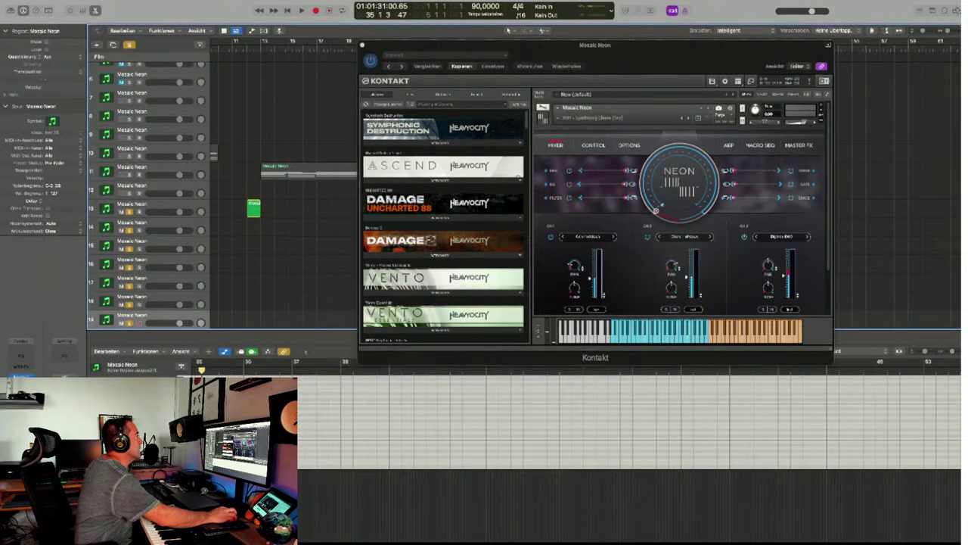
Load the rhythmic preset Triple Pounder (Trp) on another duplicate Mosaic Neon track and audition it.
{"action": "left_click", "coordinate": [568, 118]}
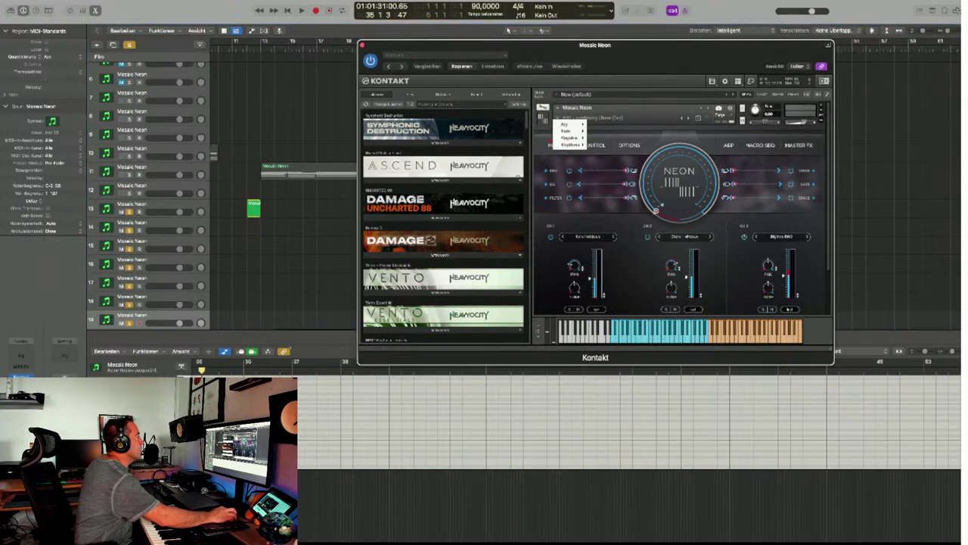
{"action": "mouse_move", "coordinate": [574, 144]}
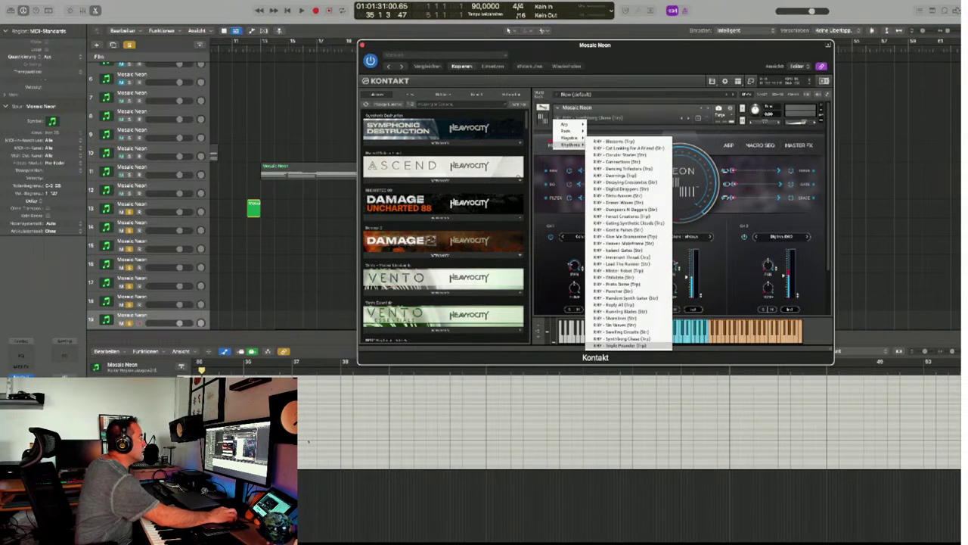
{"action": "left_click", "coordinate": [620, 345]}
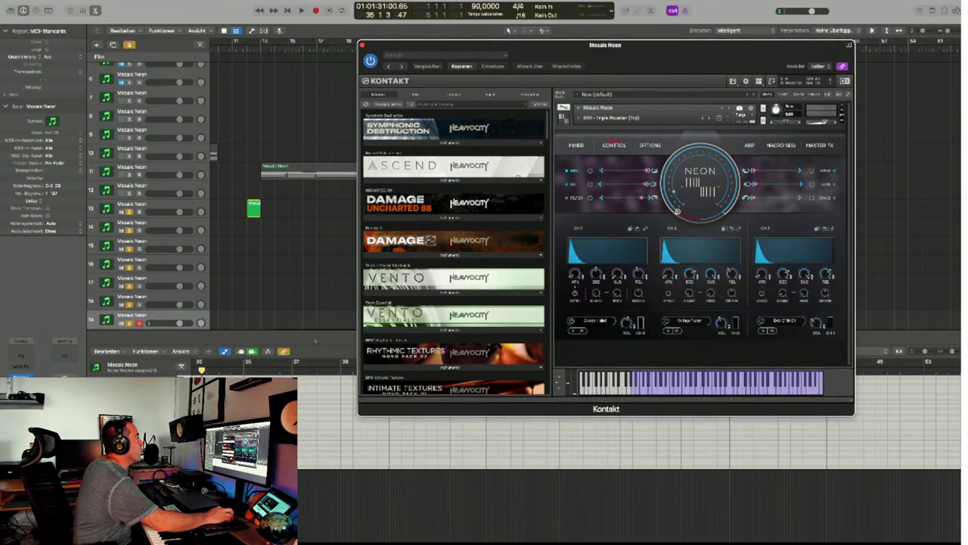
Examine the Triple Pounder preset's channel options, arpeggiator, master effects, mixer and macro sequencer while it plays.
{"action": "left_click", "coordinate": [649, 144]}
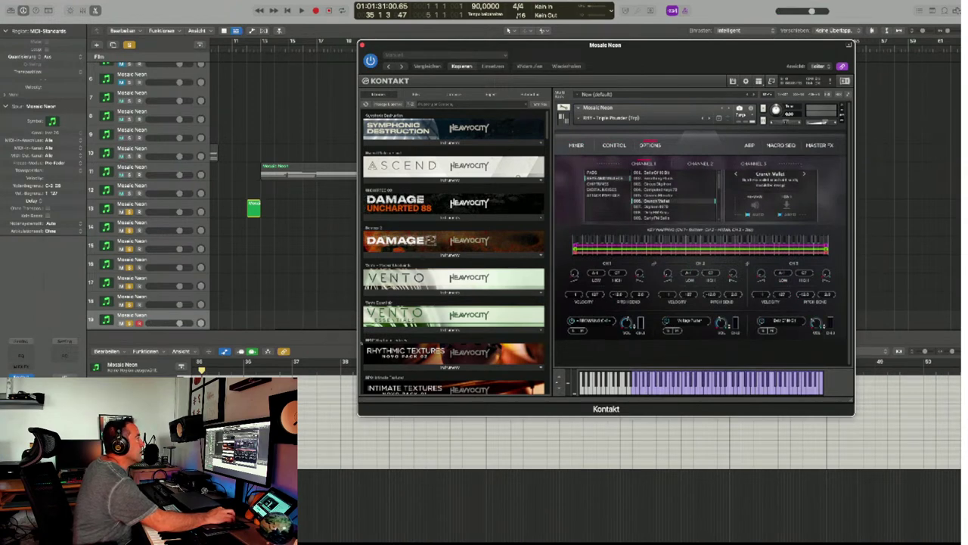
{"action": "left_click", "coordinate": [749, 144]}
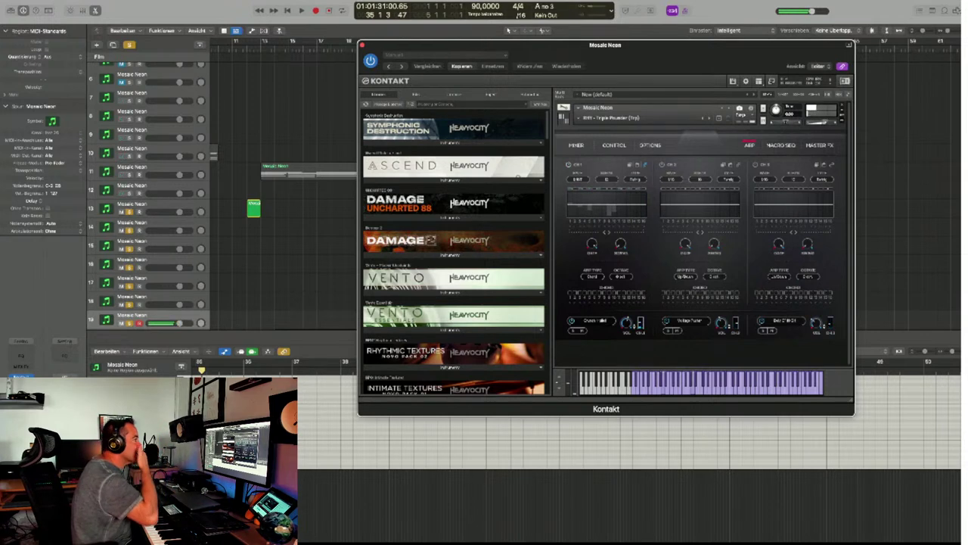
{"action": "left_click", "coordinate": [819, 144]}
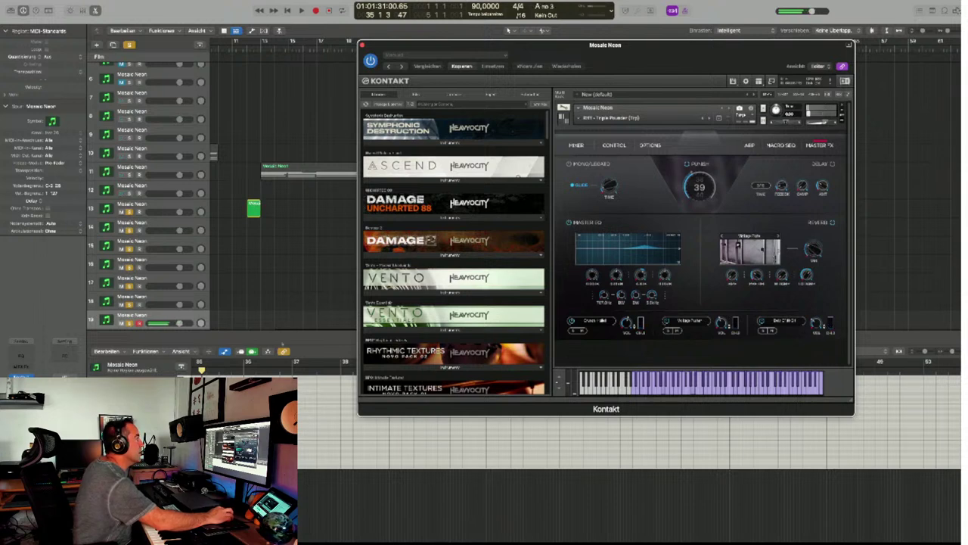
{"action": "left_click", "coordinate": [577, 145]}
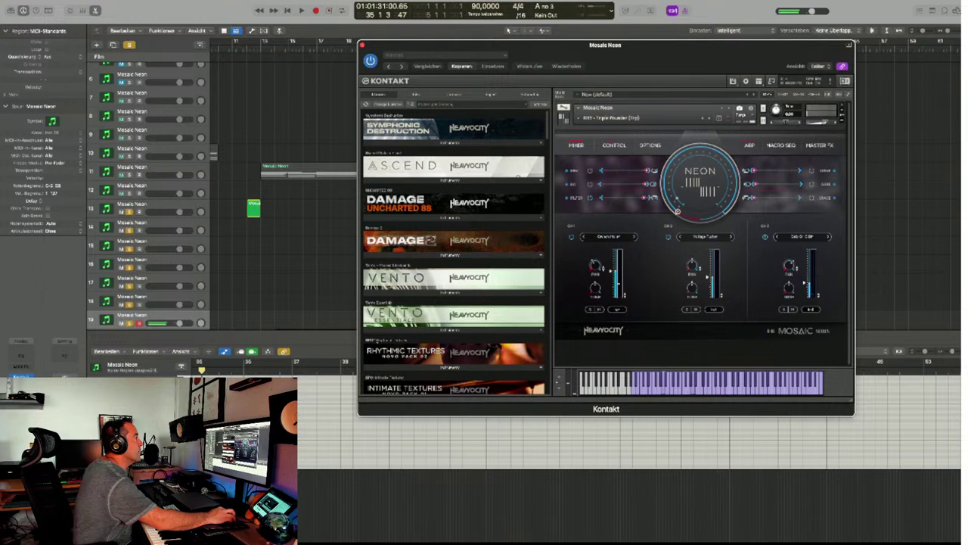
{"action": "left_click", "coordinate": [749, 145]}
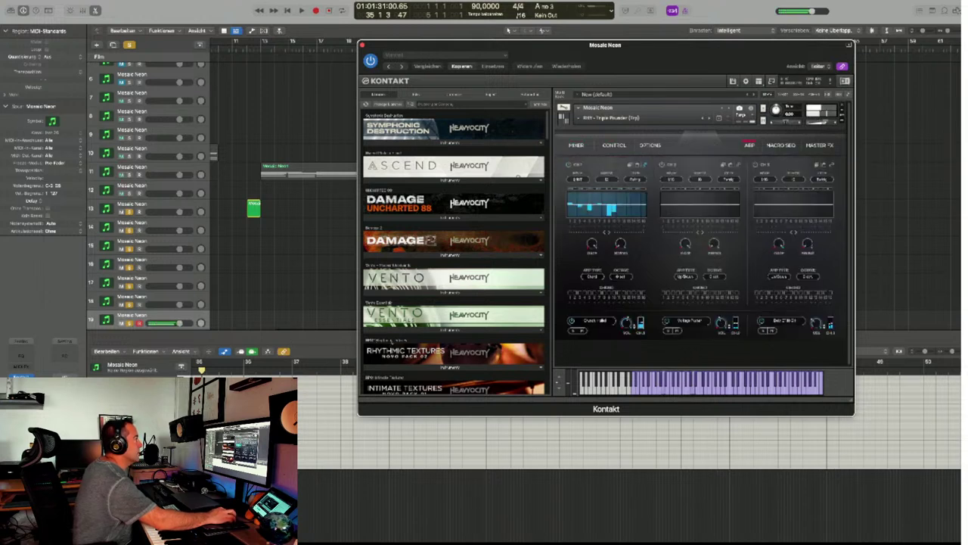
{"action": "left_click", "coordinate": [780, 145]}
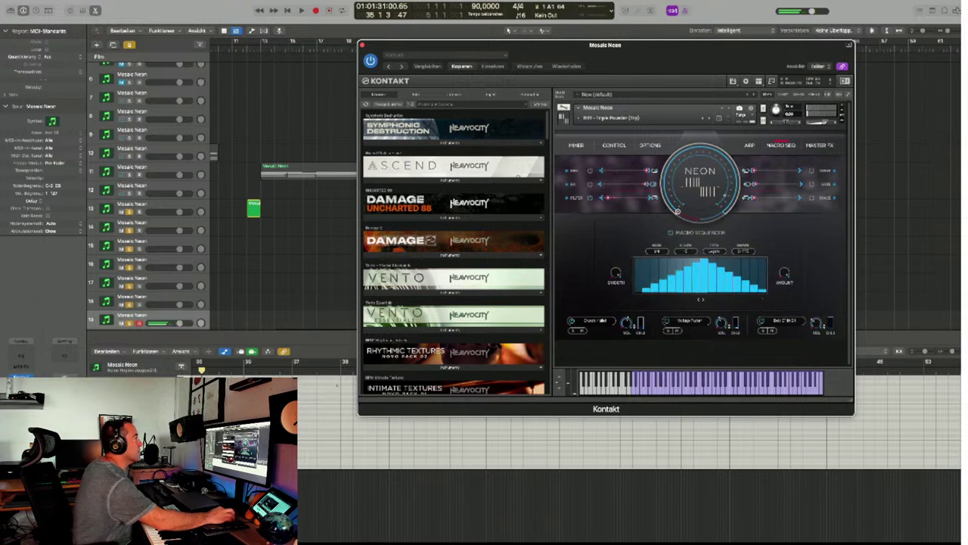
{"action": "left_click", "coordinate": [678, 211]}
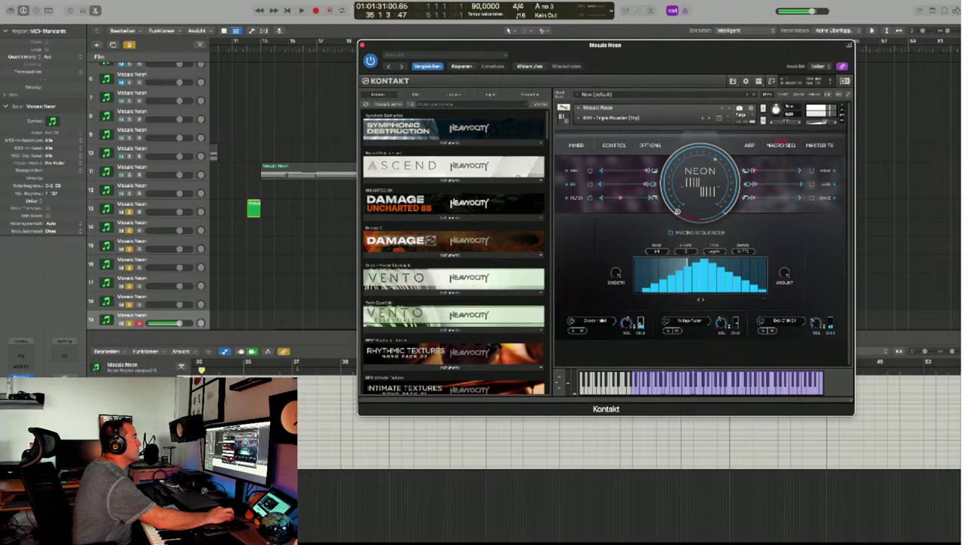
Examine Triple Pounder's per-channel delay and reverb controls, and browse the chiptune sound sources available for Channel 1.
{"action": "left_click", "coordinate": [614, 144]}
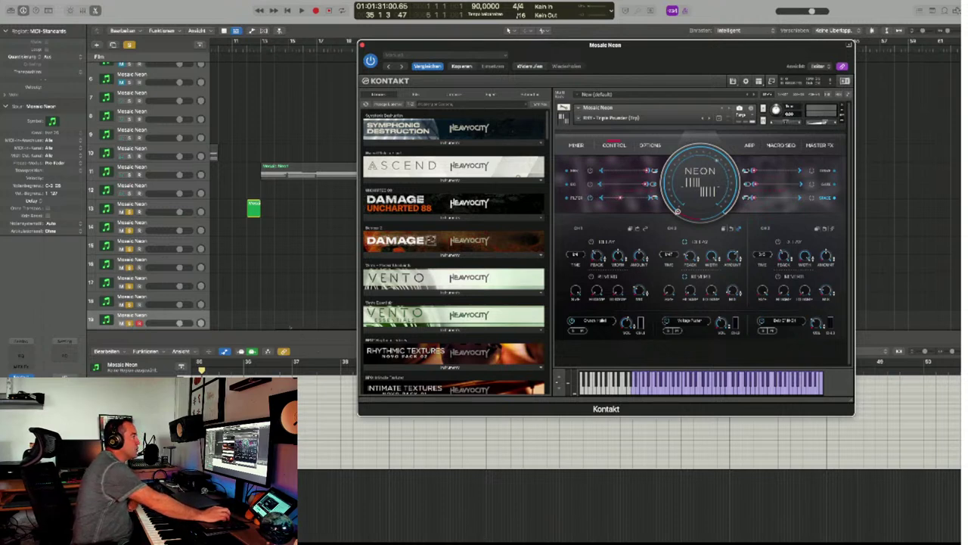
{"action": "left_click", "coordinate": [650, 144]}
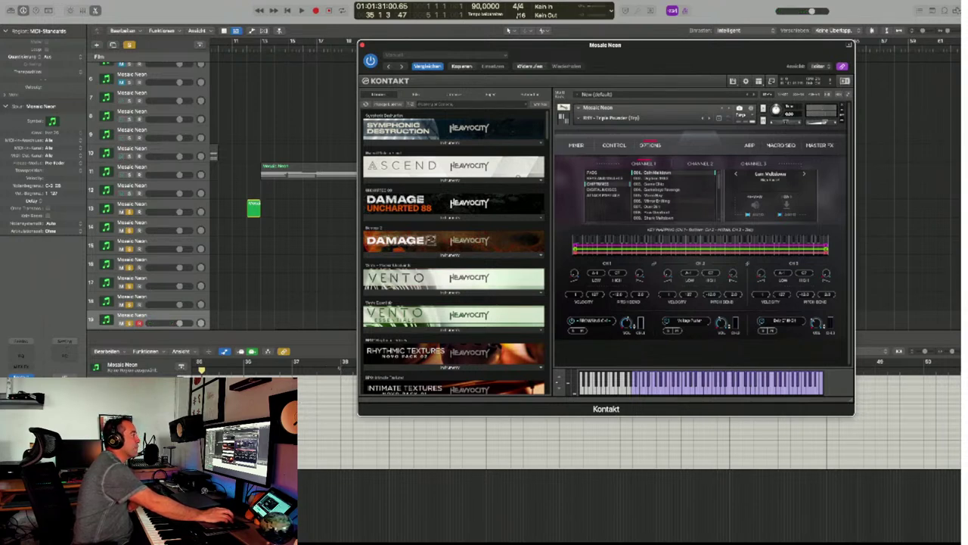
{"action": "key", "text": "Down"}
{"action": "key", "text": "Down"}
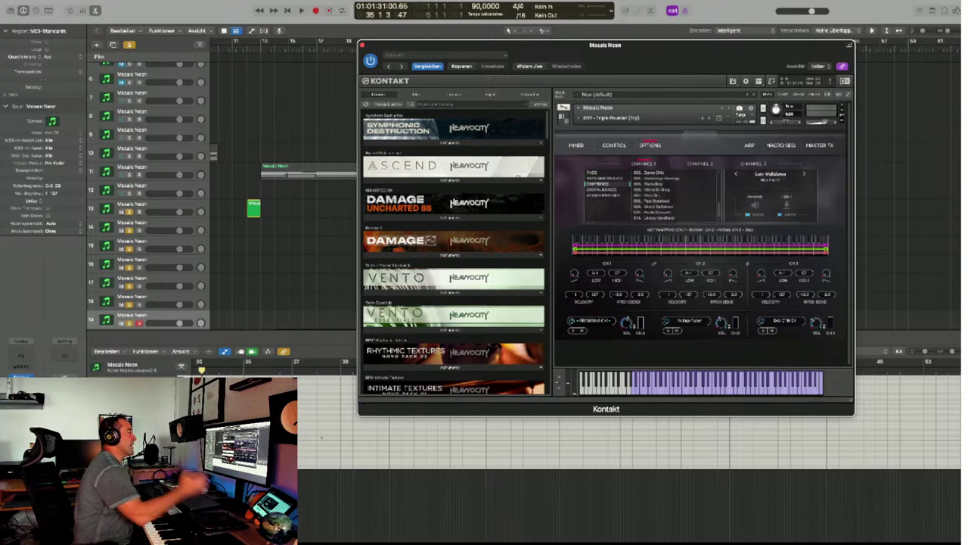